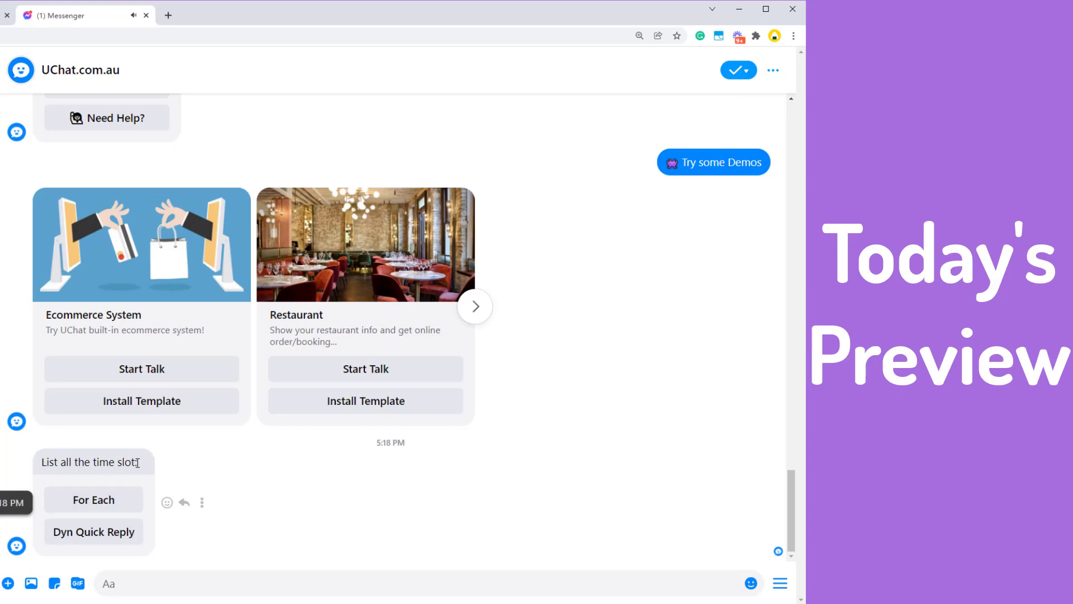
Step: Request the For Each card carousel, page to the evening slots, and select 8pm - 9pm
click(103, 494)
click(476, 516)
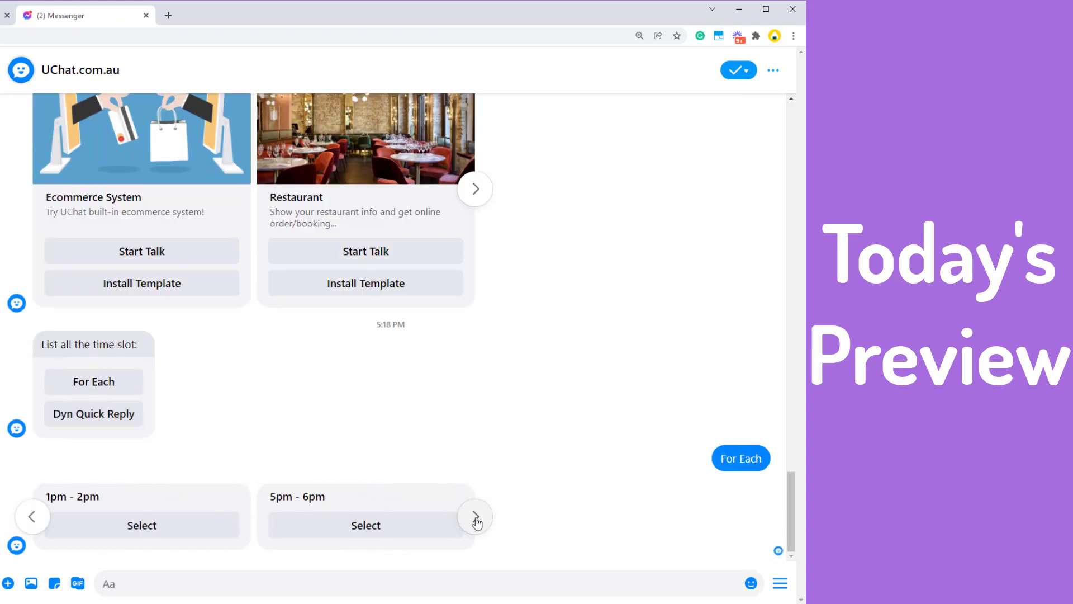
drag(101, 496, 55, 497)
click(55, 497)
click(484, 517)
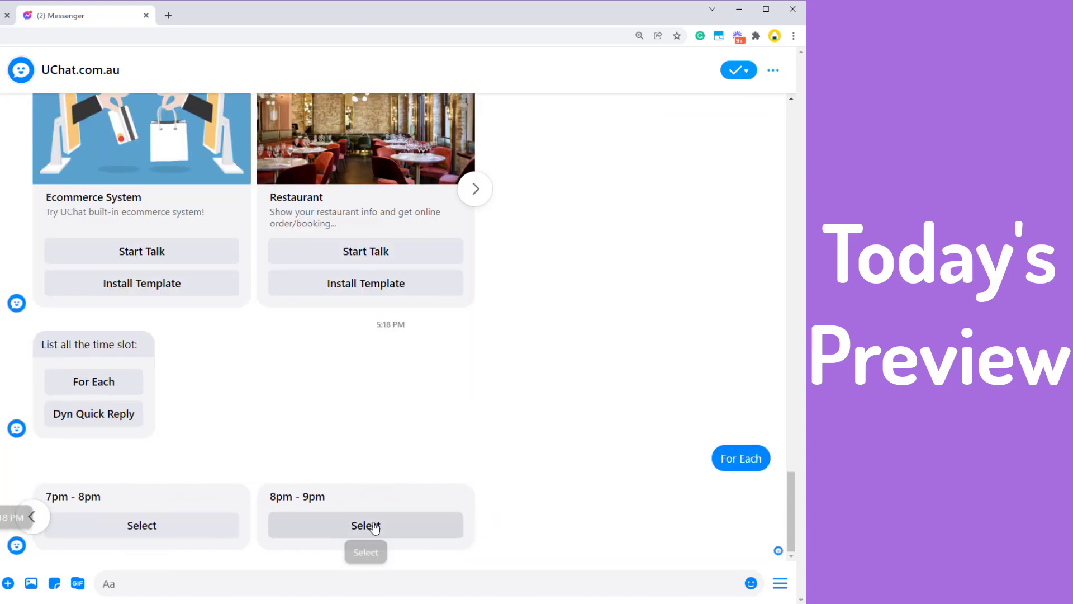
click(398, 527)
Step: Request the Dynamic Quick Reply slots and pick 1pm - 2pm
click(66, 353)
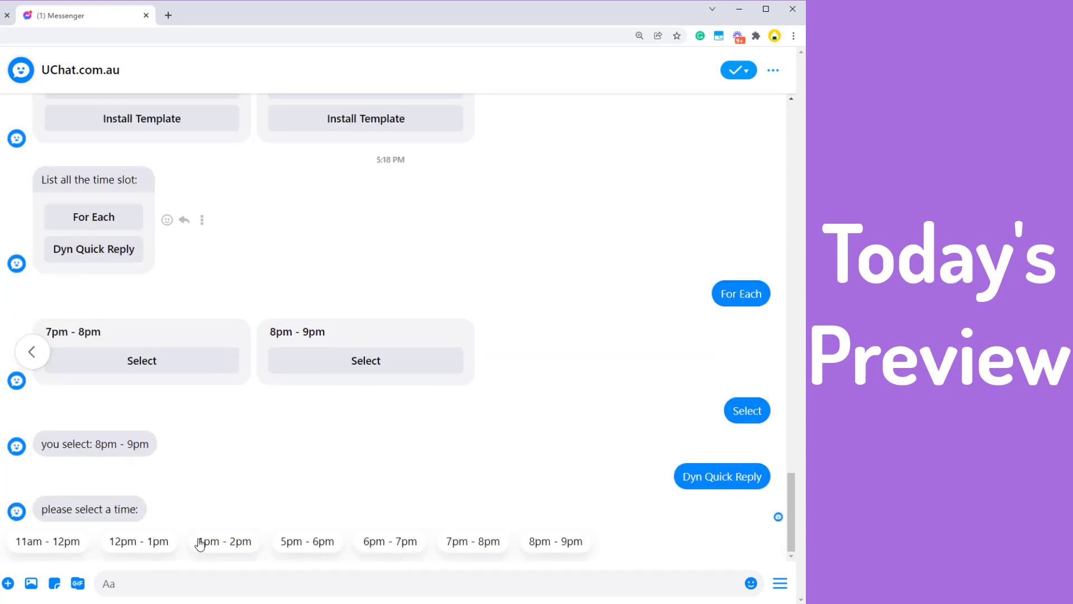
click(37, 362)
click(37, 362)
click(224, 541)
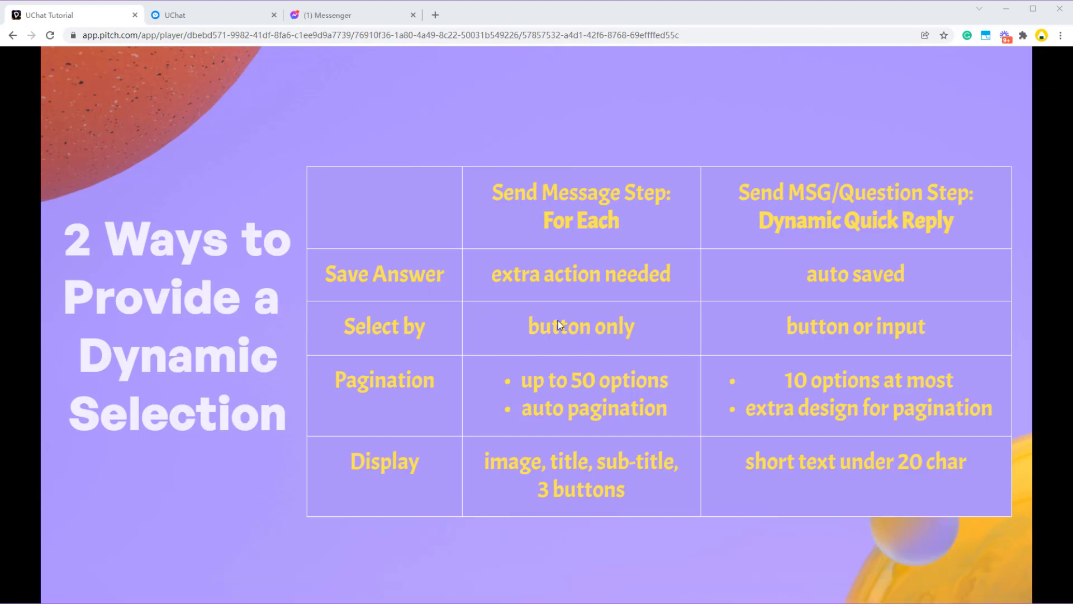
Step: Return to the UChat flow builder and open Question #1's settings
click(199, 17)
click(772, 536)
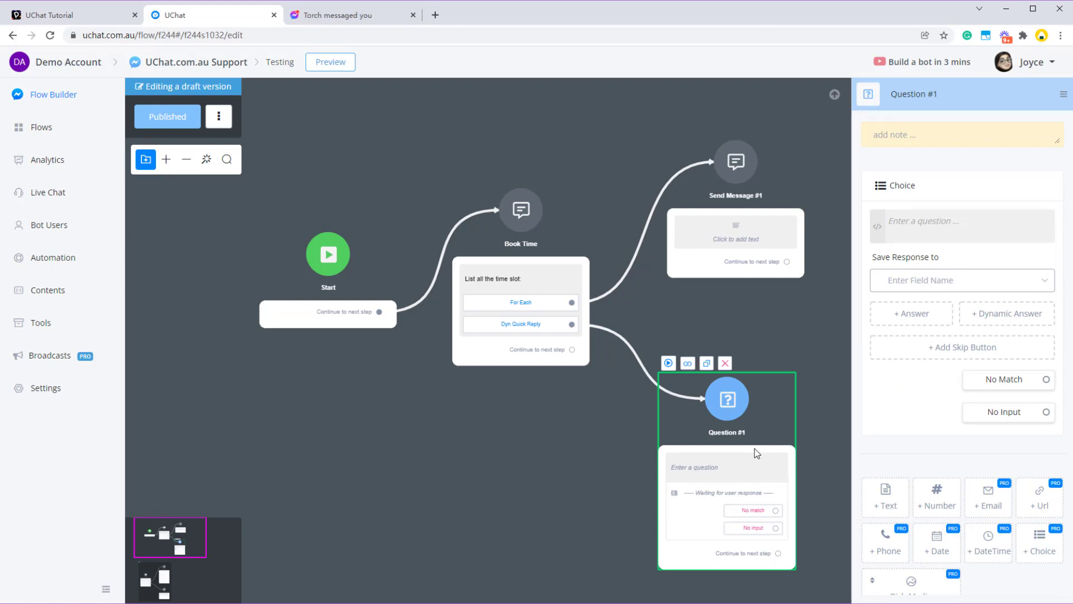
scroll(579, 353, up, 3)
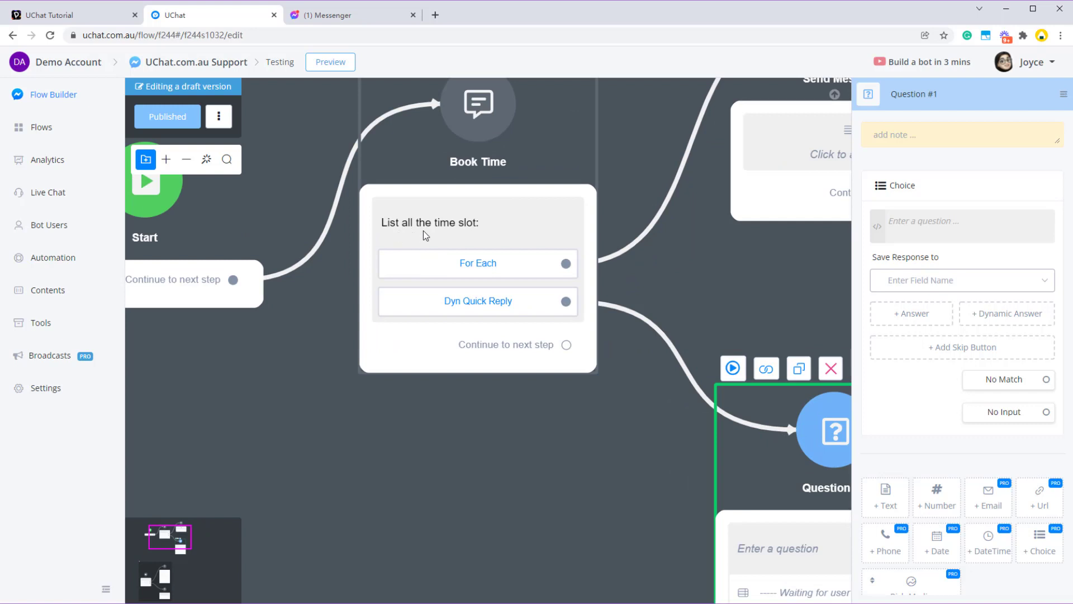
scroll(618, 567, down, 2)
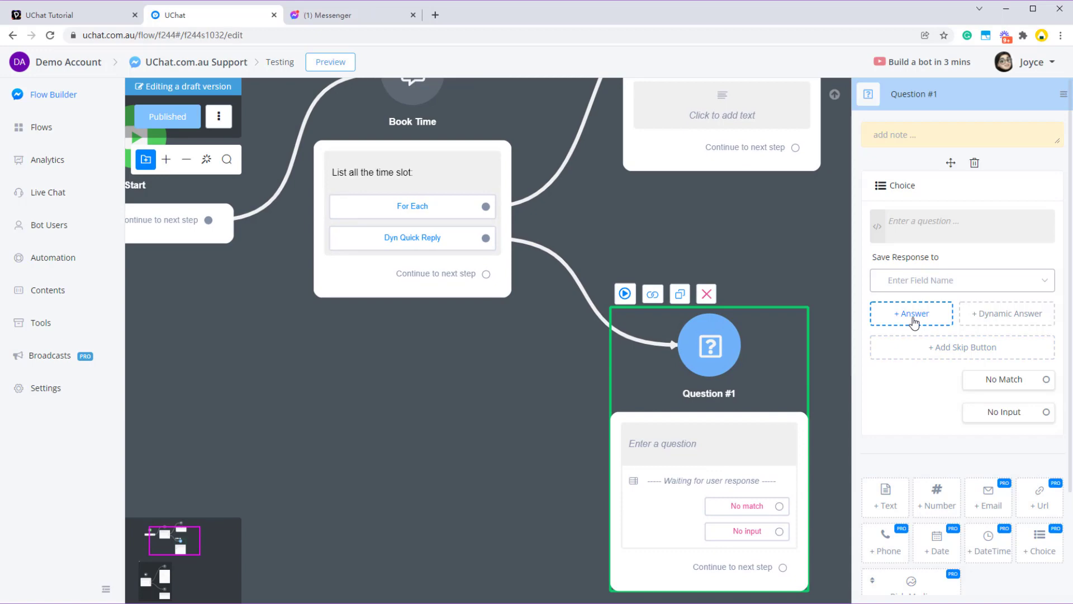
click(914, 316)
click(464, 167)
drag(438, 166, 361, 166)
text(1 - 2)
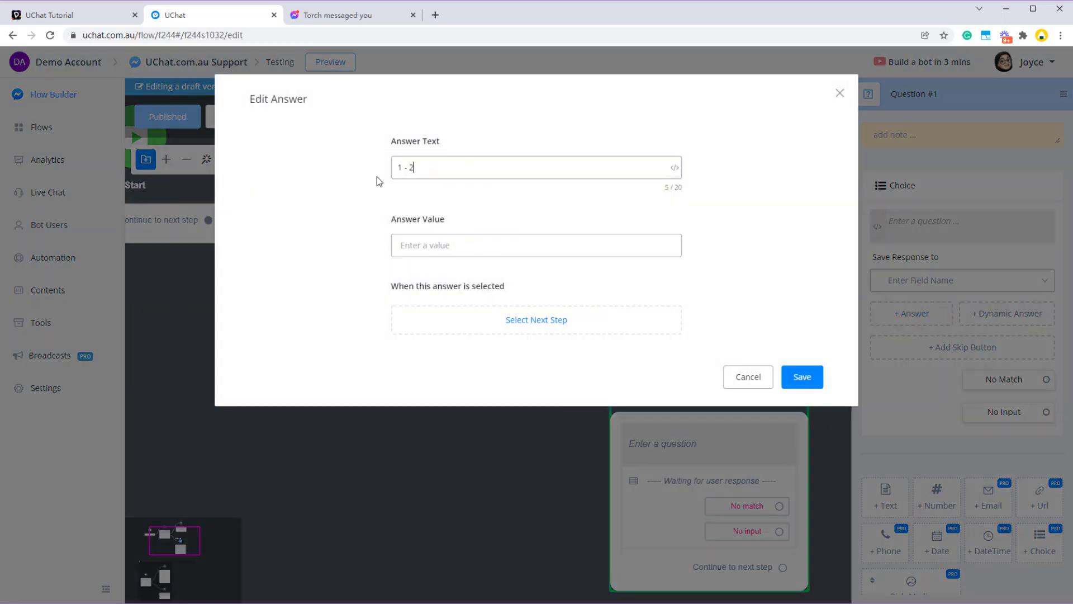
click(434, 173)
click(801, 369)
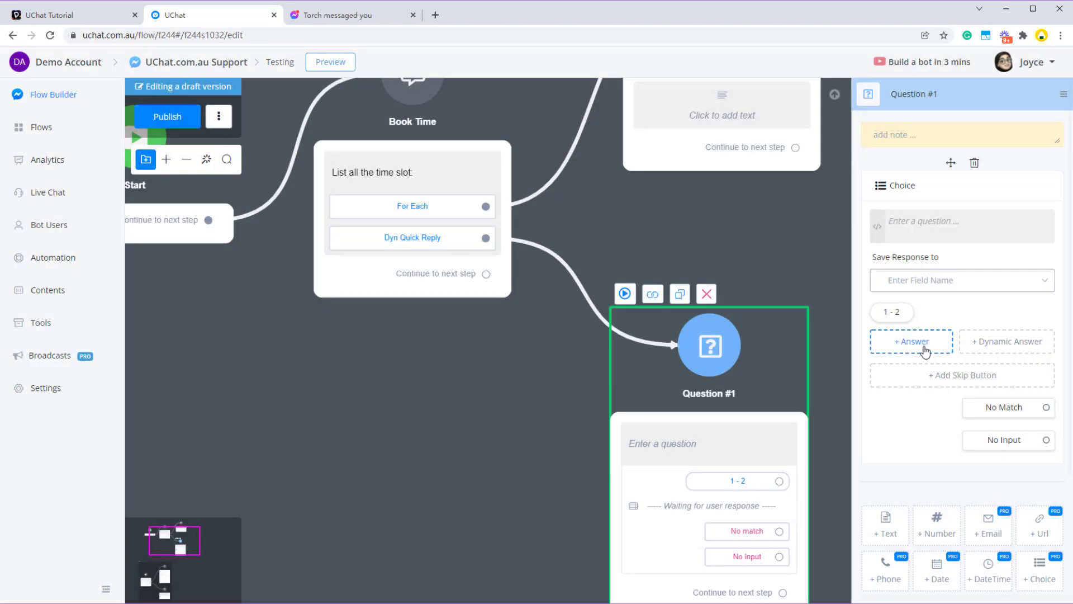
click(909, 341)
drag(441, 168, 333, 157)
text(2- 3)
click(800, 377)
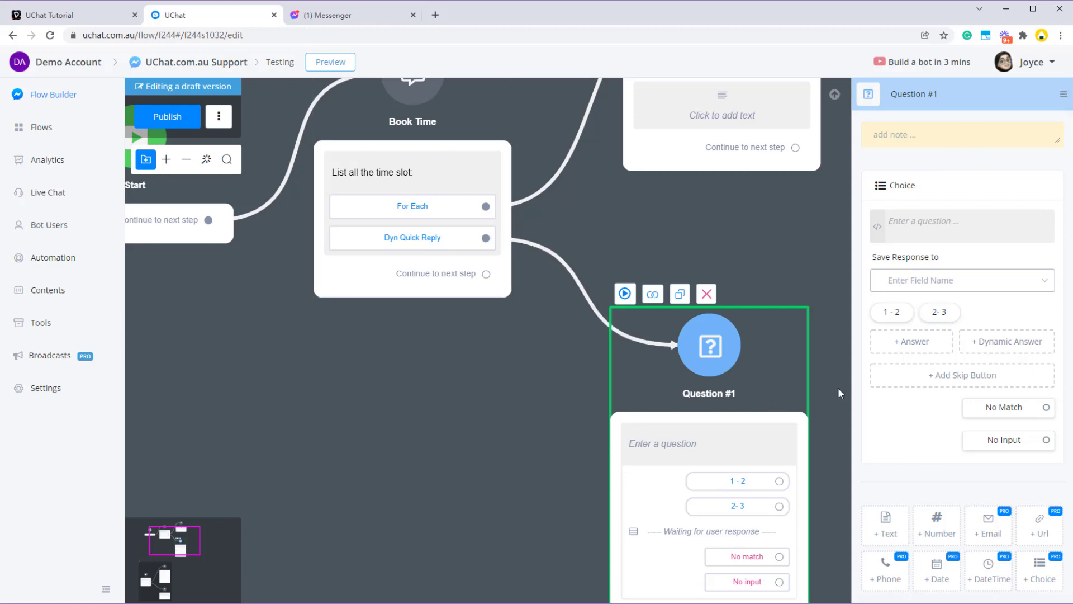
click(938, 312)
click(277, 377)
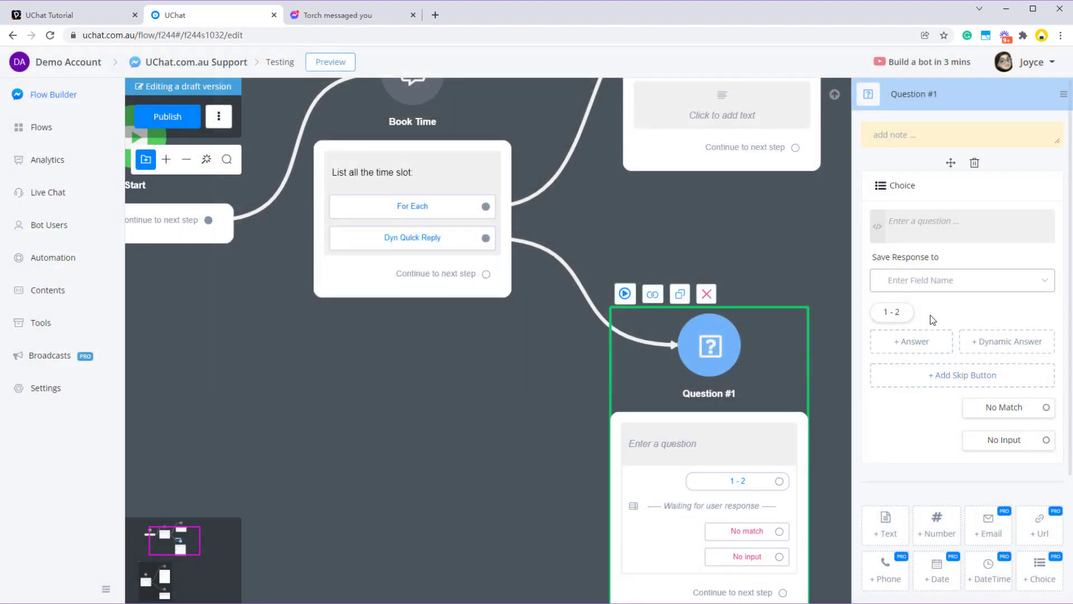
click(898, 315)
click(274, 380)
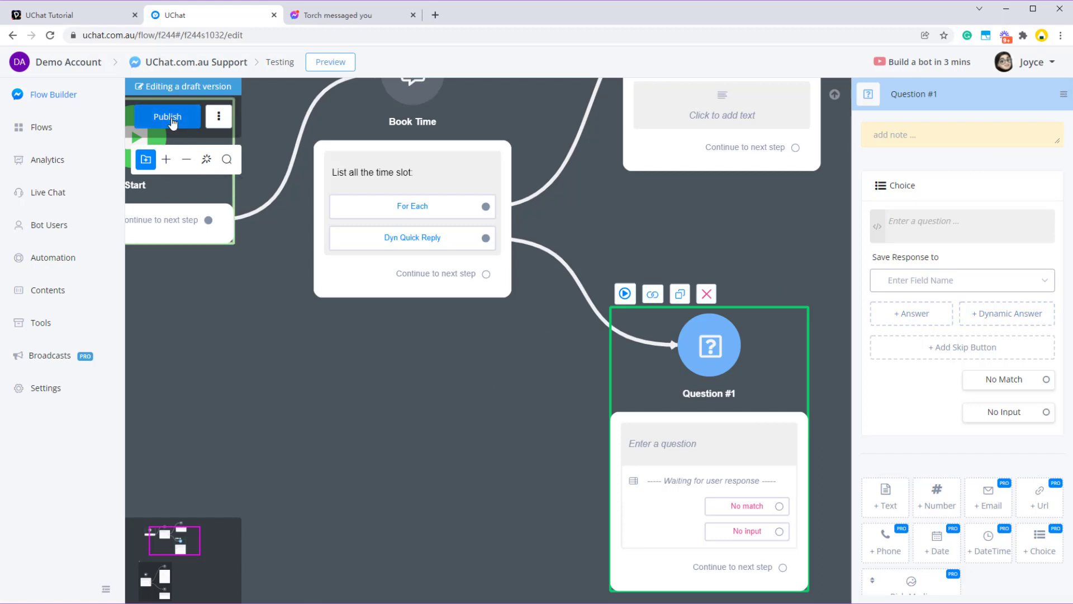
Step: Publish the booking flow and open the time slot bot field for editing
click(173, 119)
click(63, 291)
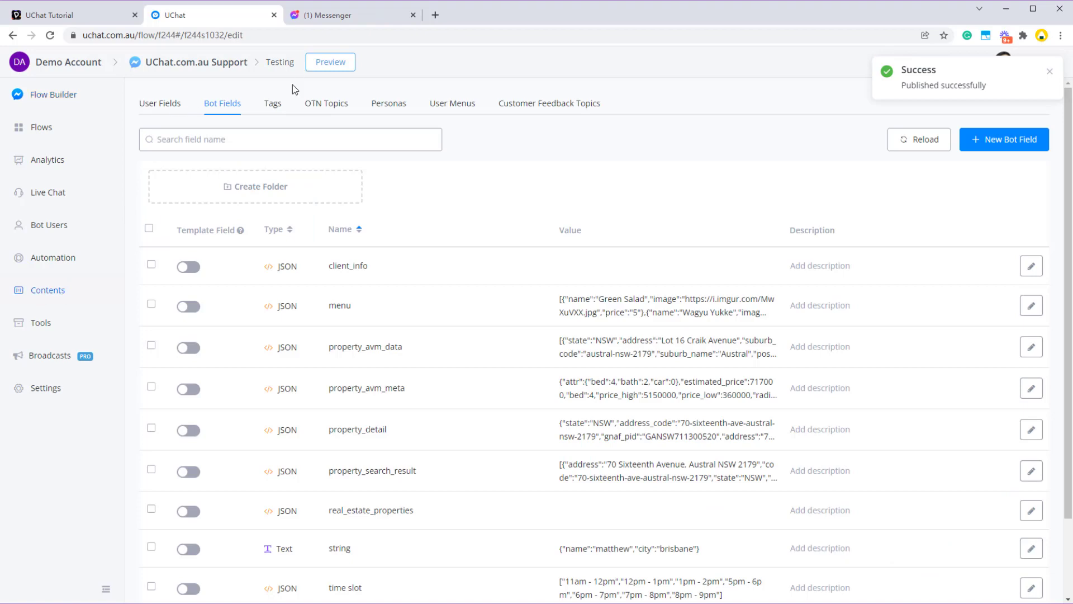
scroll(587, 364, down, 2)
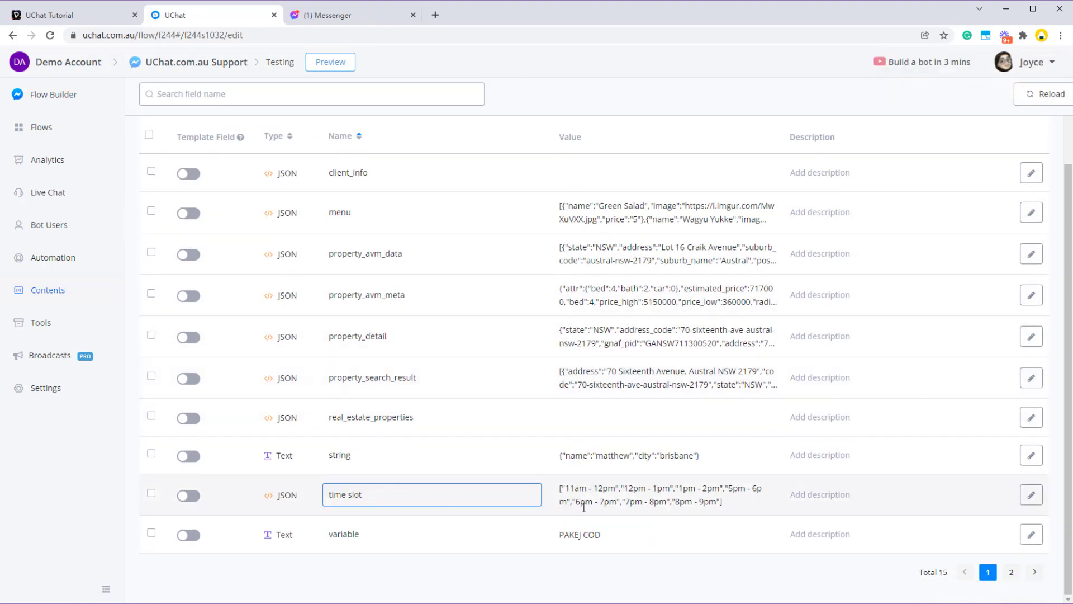
click(1031, 495)
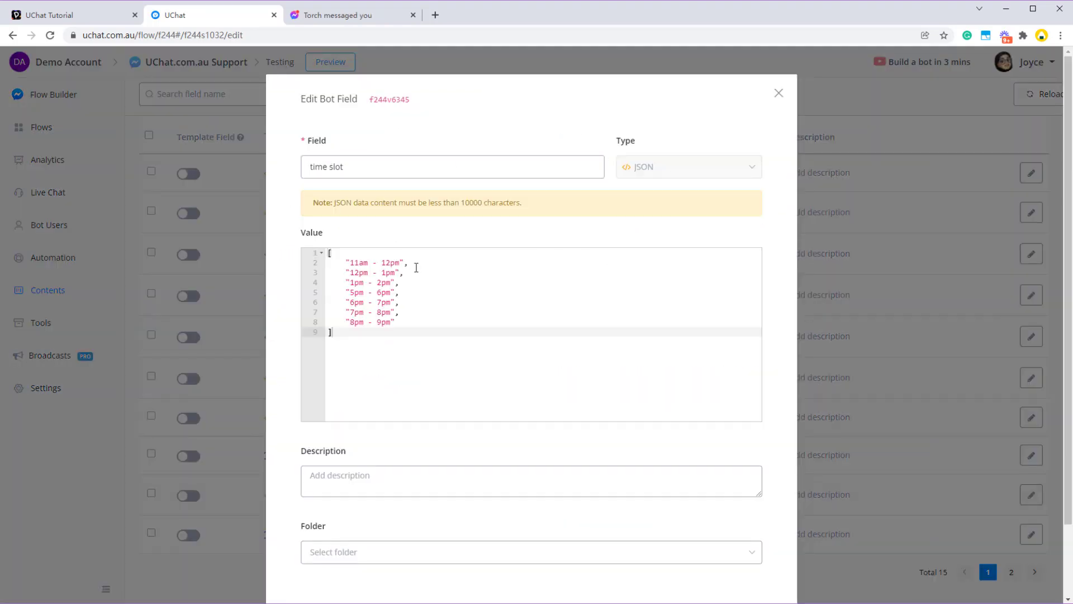
Step: Zoom in to review the seven-slot JSON list and select the 7pm - 8pm entry
key(ctrl+plus)
key(ctrl+plus)
key(ctrl+plus)
click(499, 335)
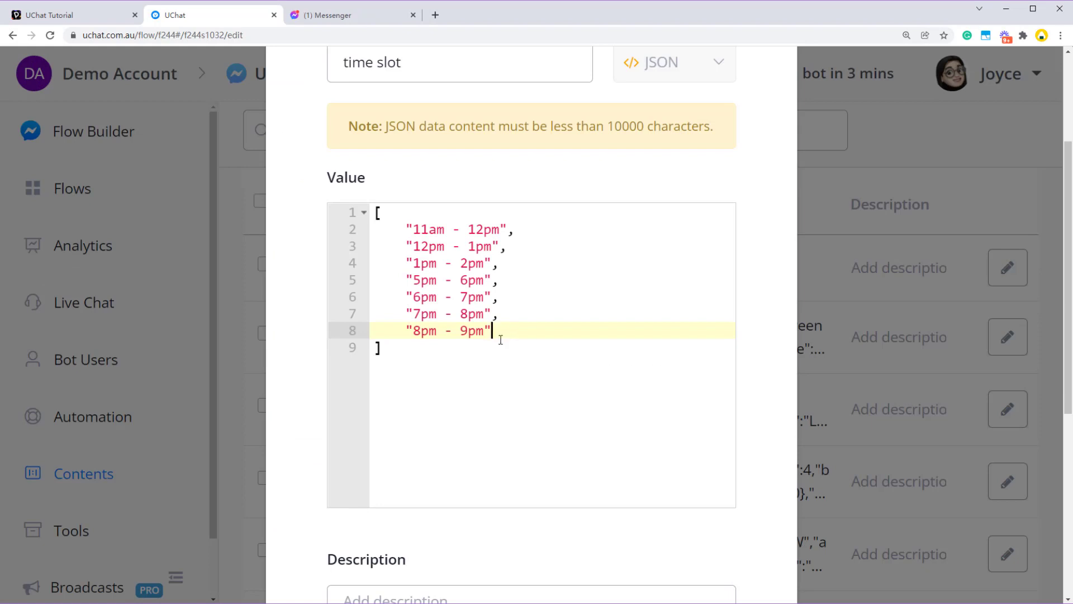
click(414, 361)
drag(409, 230, 513, 260)
click(512, 260)
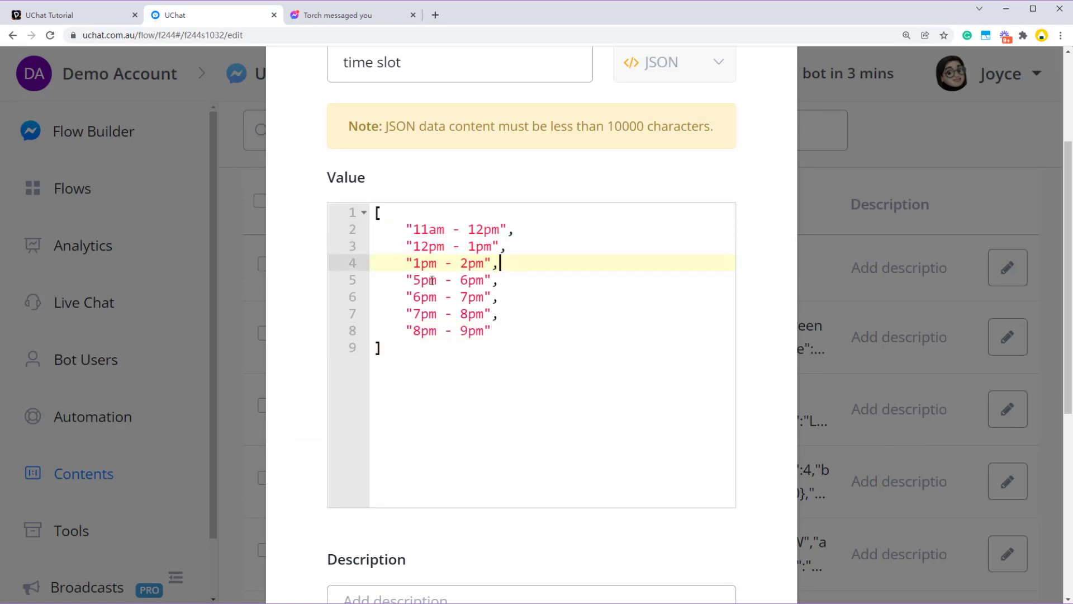
drag(407, 279, 520, 329)
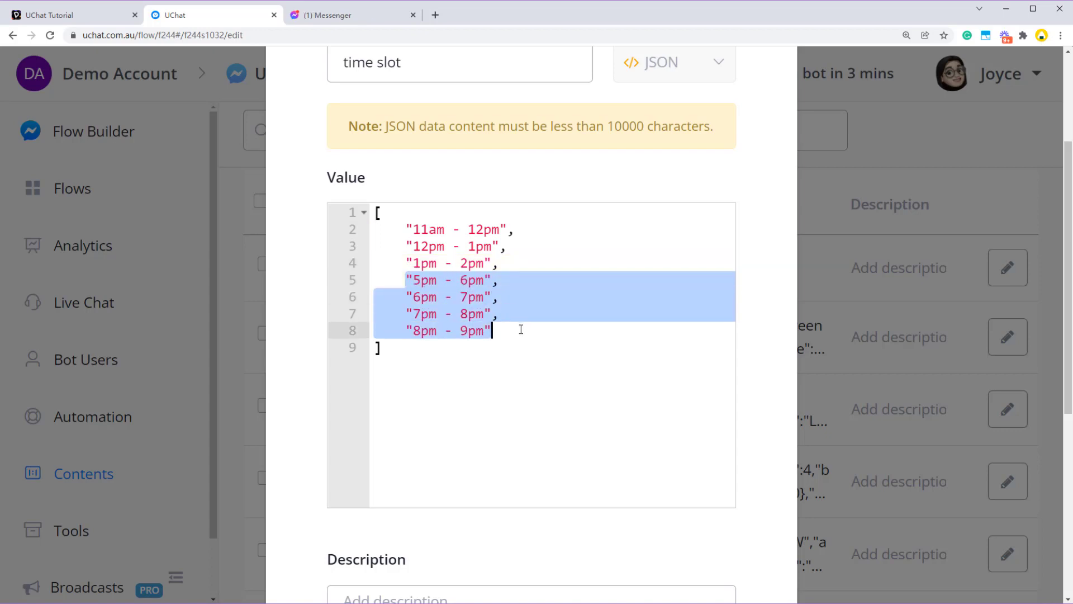
click(521, 329)
click(508, 317)
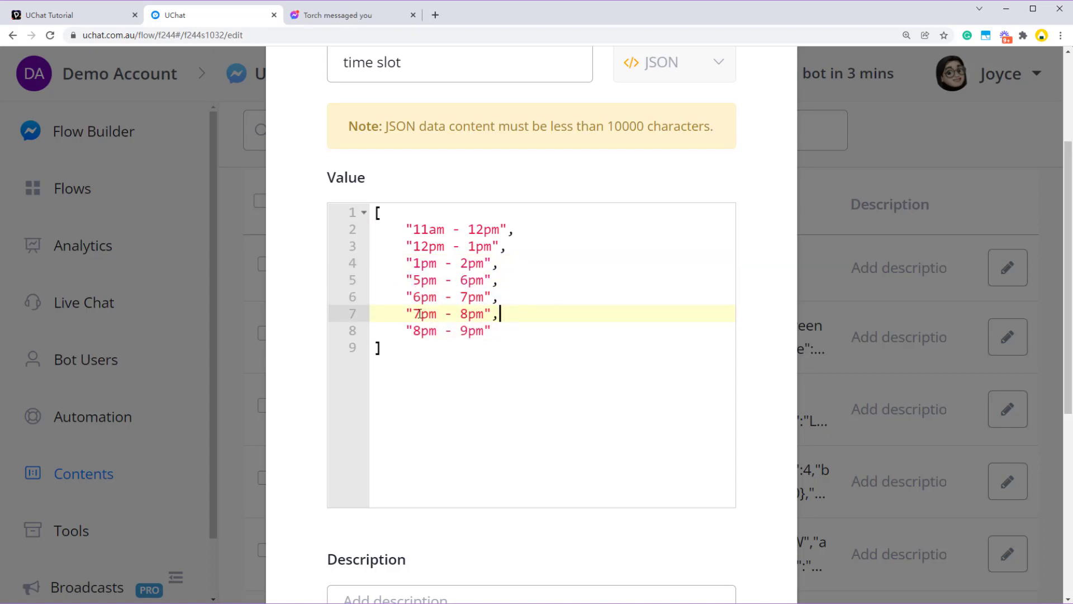
drag(507, 315, 509, 304)
key(ctrl+c)
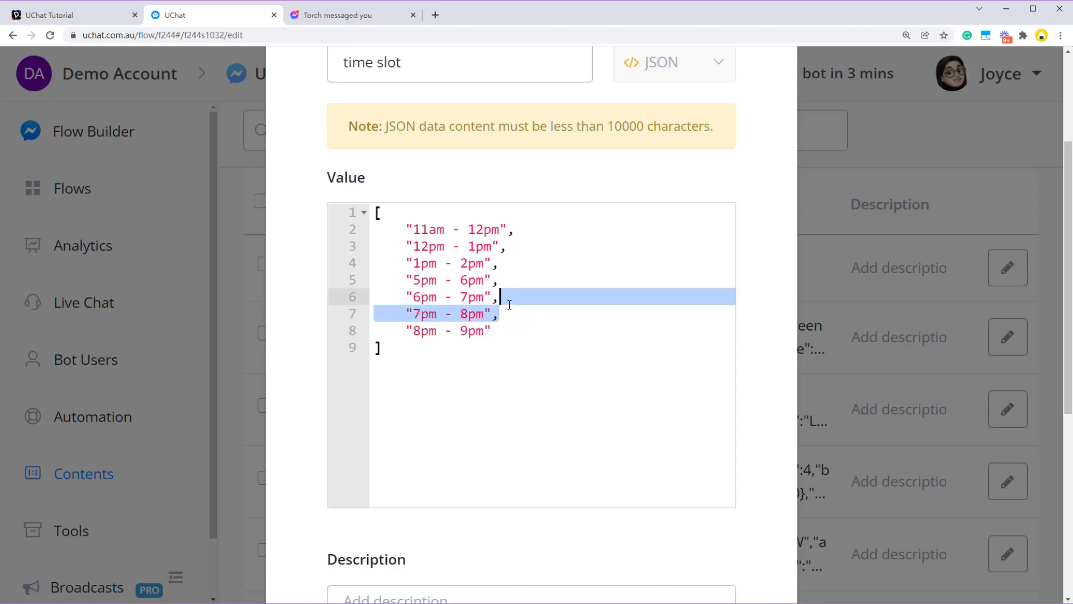
Step: Delete and restore the 7pm - 8pm slot, save the field, and return to Flow Builder
key(BackSpace)
scroll(509, 305, down, 7)
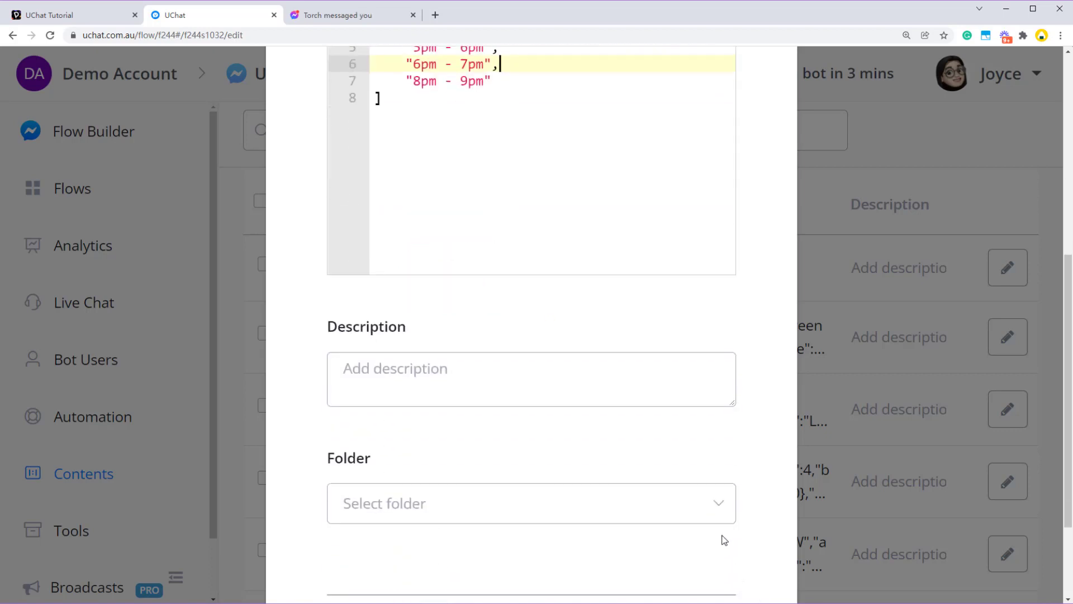
scroll(601, 427, up, 4)
scroll(602, 423, up, 4)
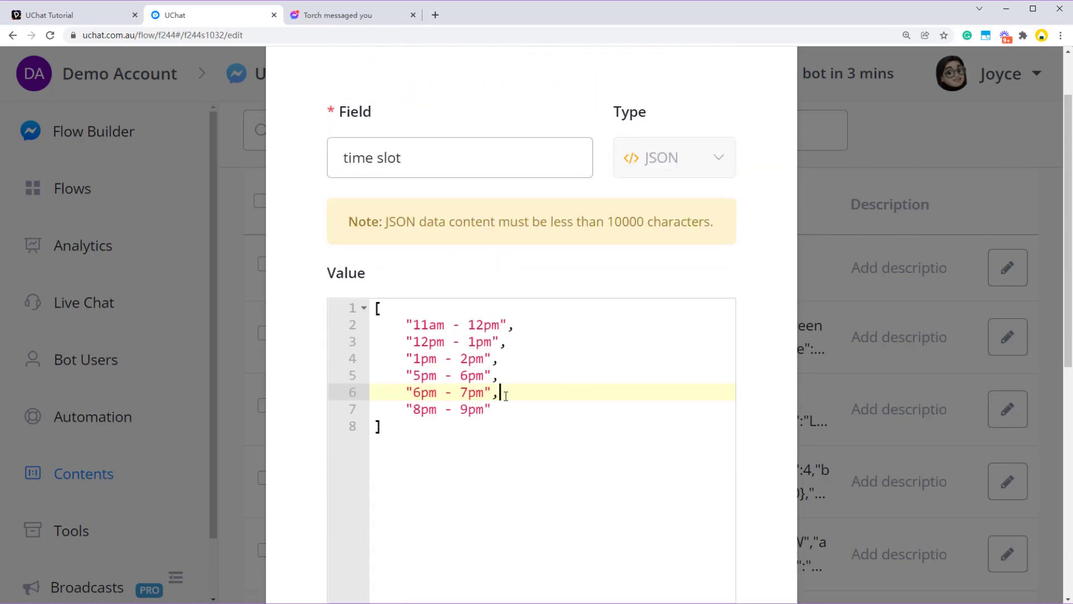
scroll(506, 395, up, 2)
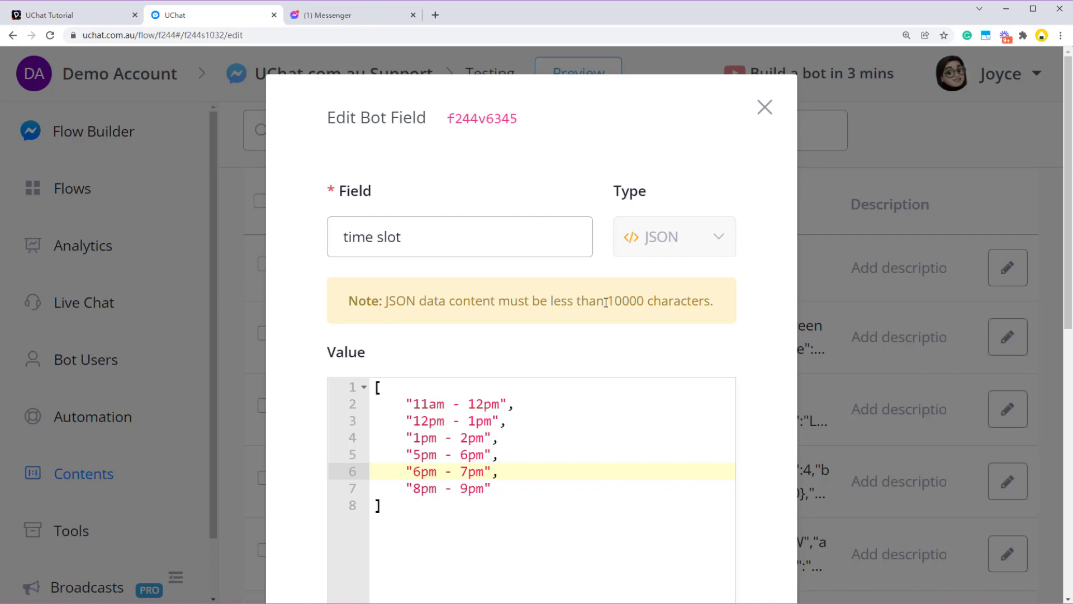
key(ctrl+v)
click(572, 515)
scroll(574, 516, down, 8)
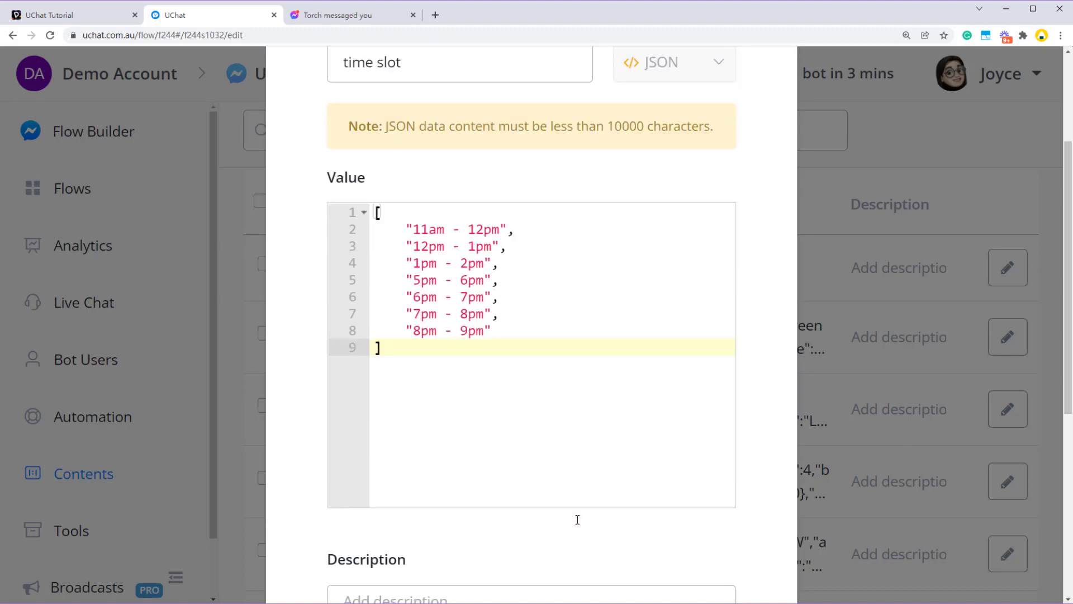
click(695, 582)
key(ctrl+minus)
key(ctrl+minus)
click(45, 100)
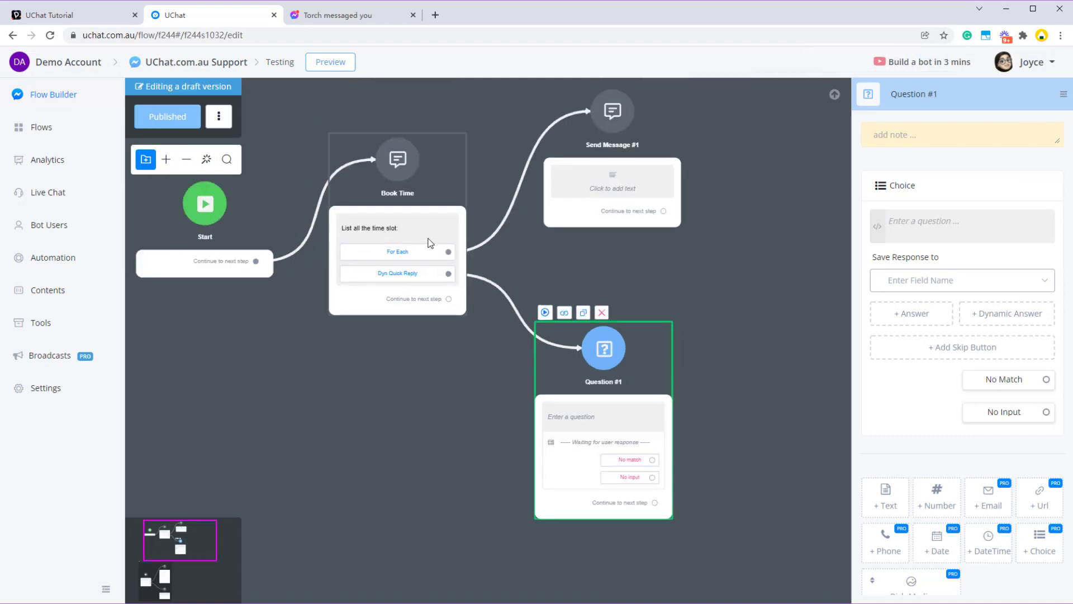
Step: Go back to the flow builder and open Send Message #1's settings
click(84, 17)
key(ctrl+Tab)
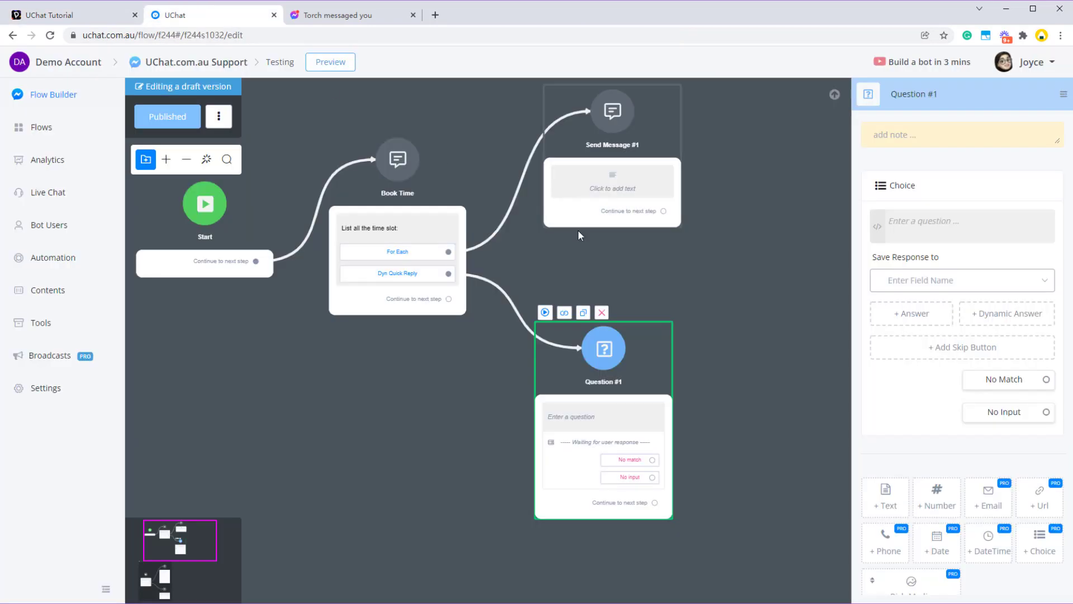
click(629, 339)
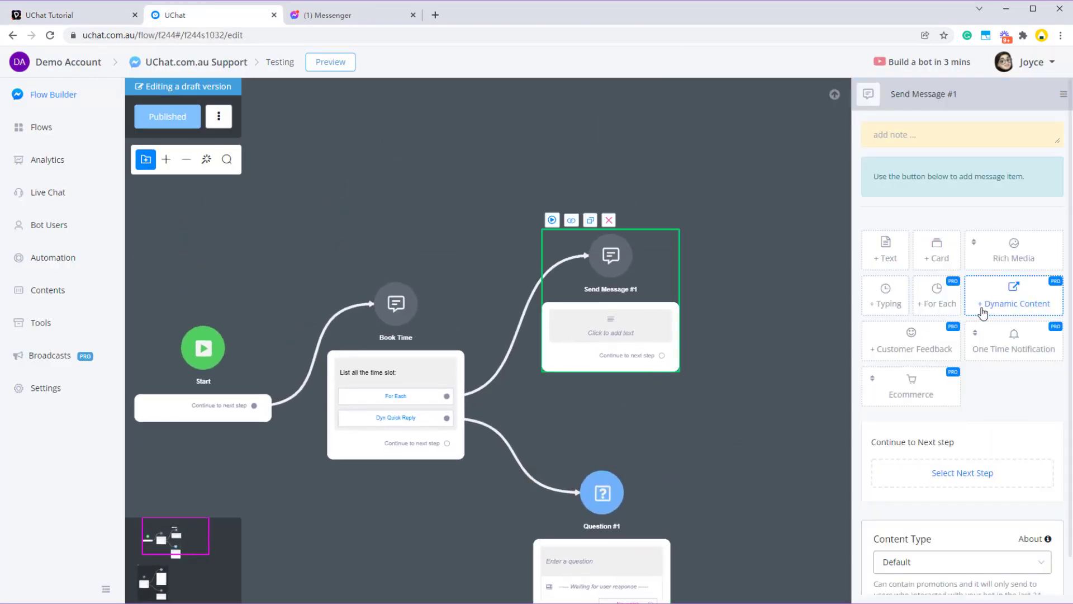
Step: Add a For Each card to Send Message #1 looping over the time slot field
click(944, 302)
scroll(979, 252, up, 1)
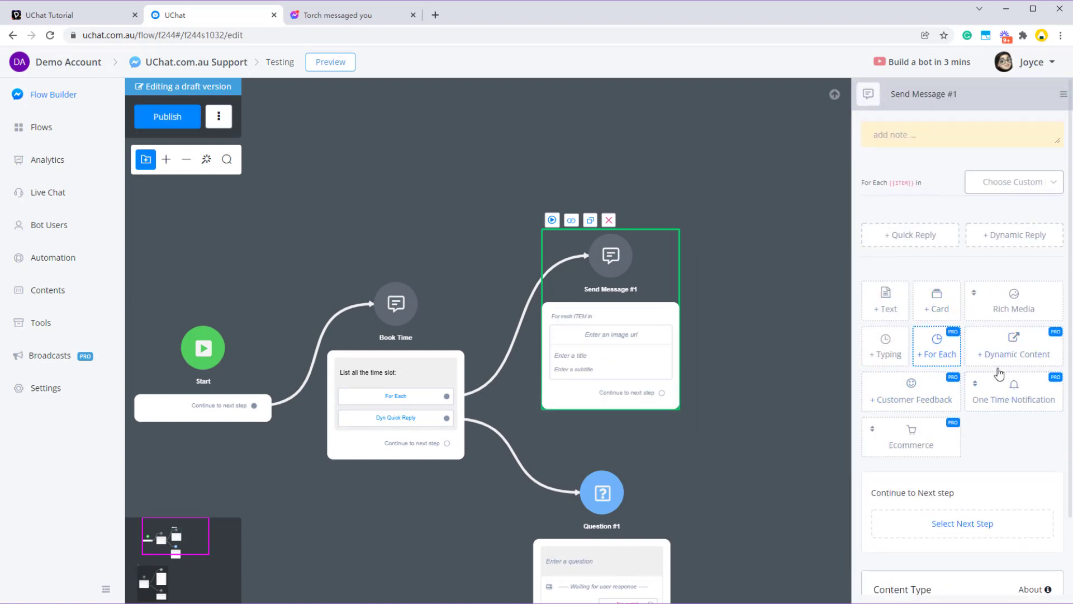
click(1009, 189)
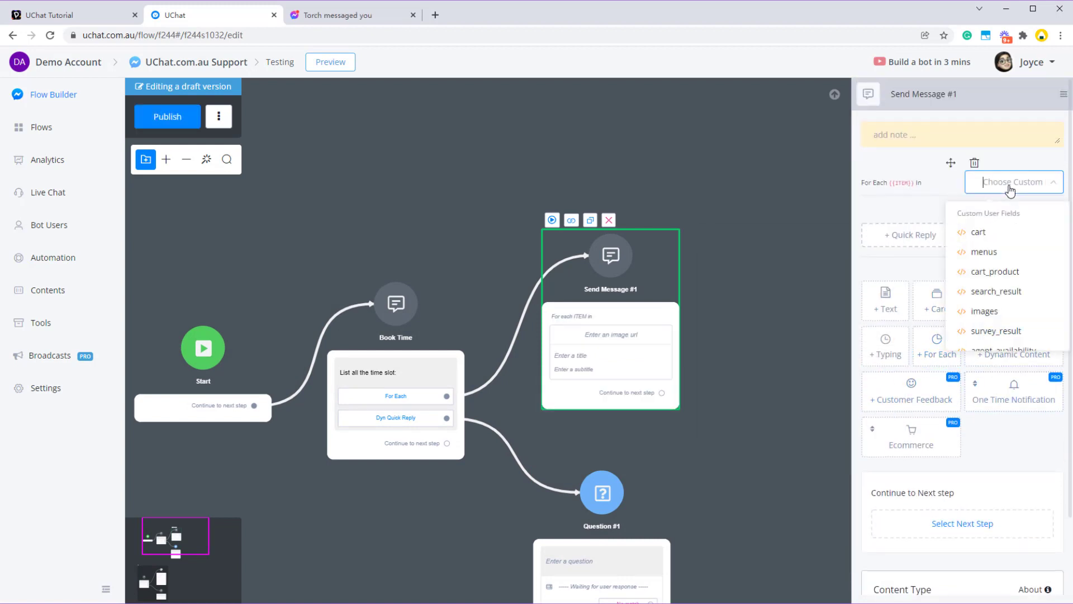
text(time)
click(1008, 233)
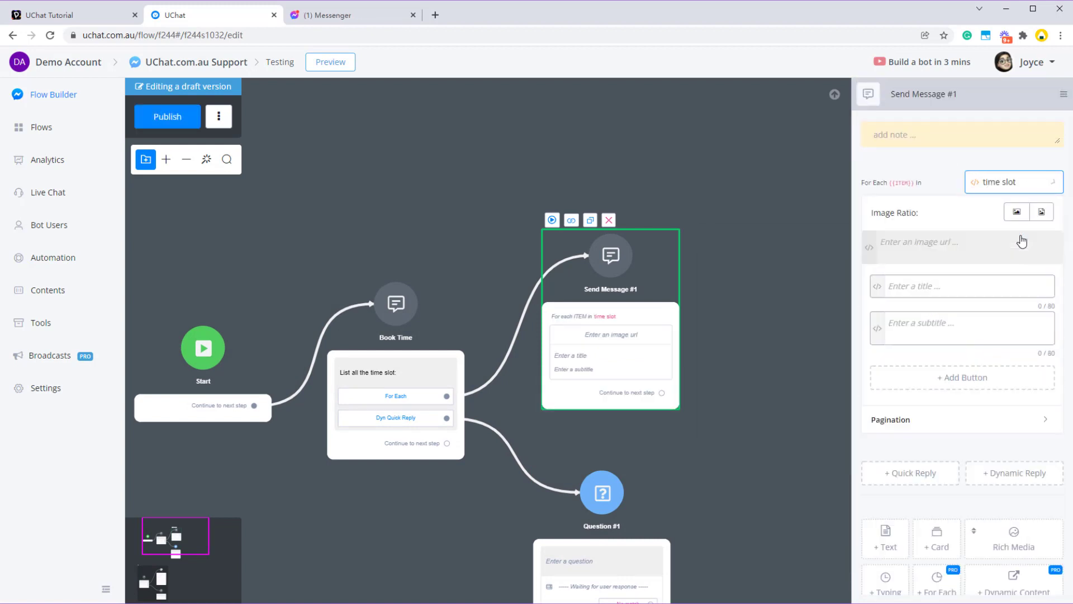
click(939, 287)
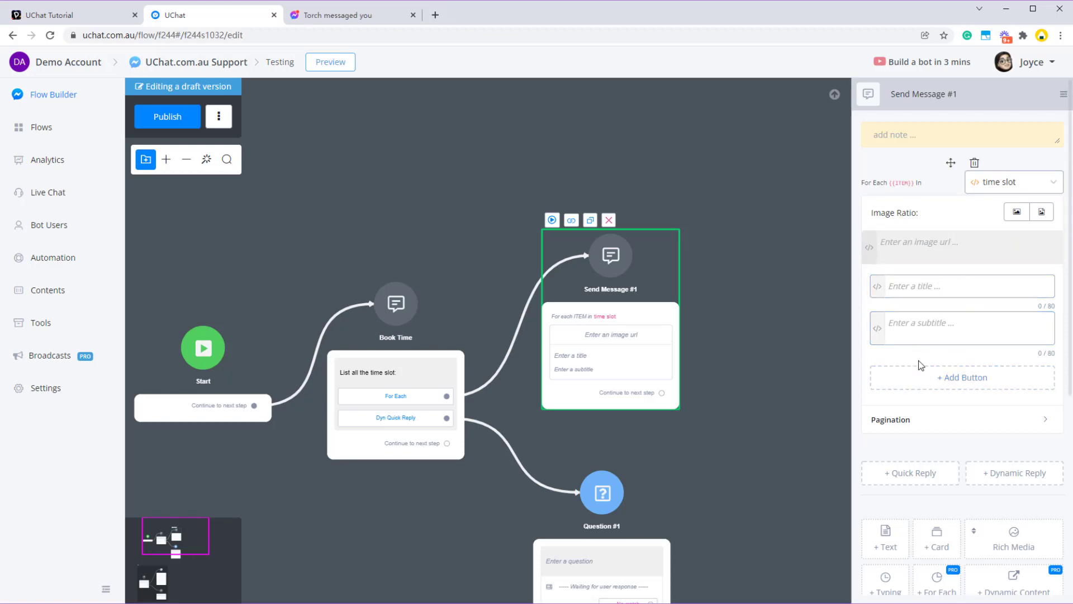
click(900, 288)
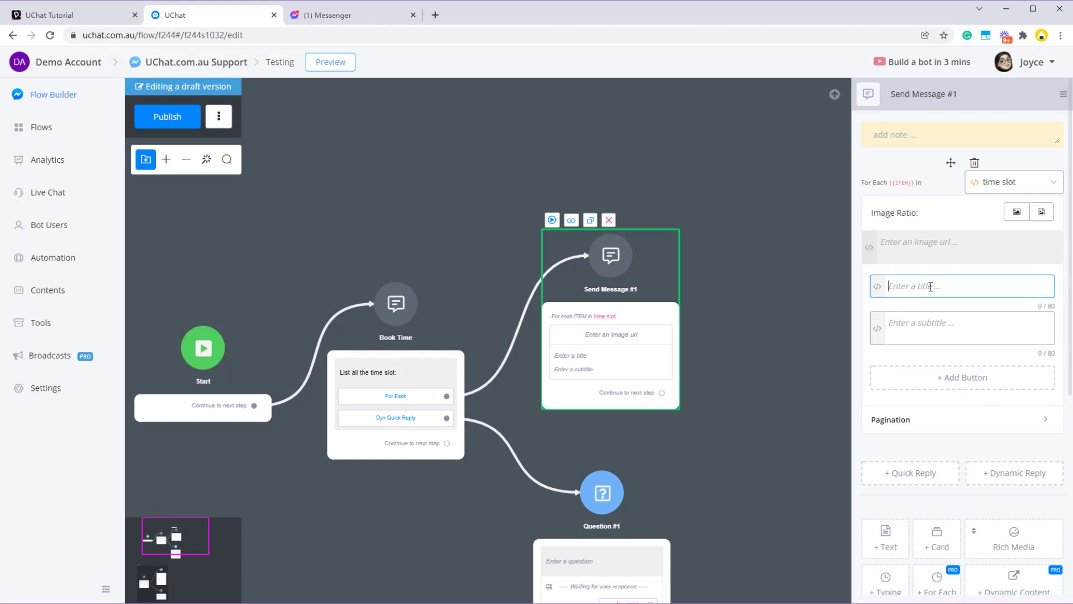
Step: Set the card title to {{ITEM}} with JSON path $
text({{i)
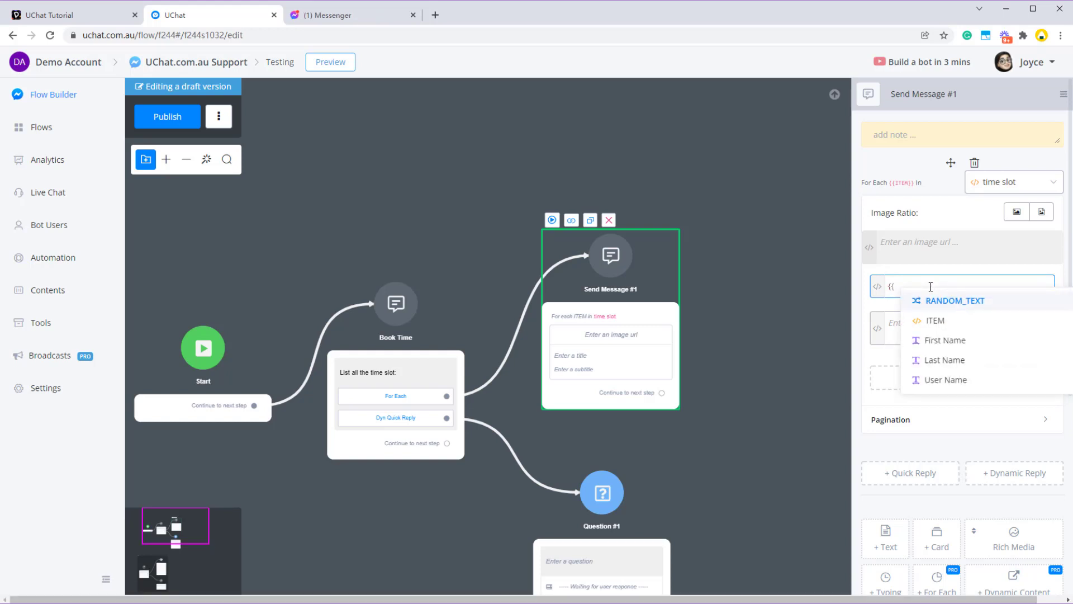
click(927, 291)
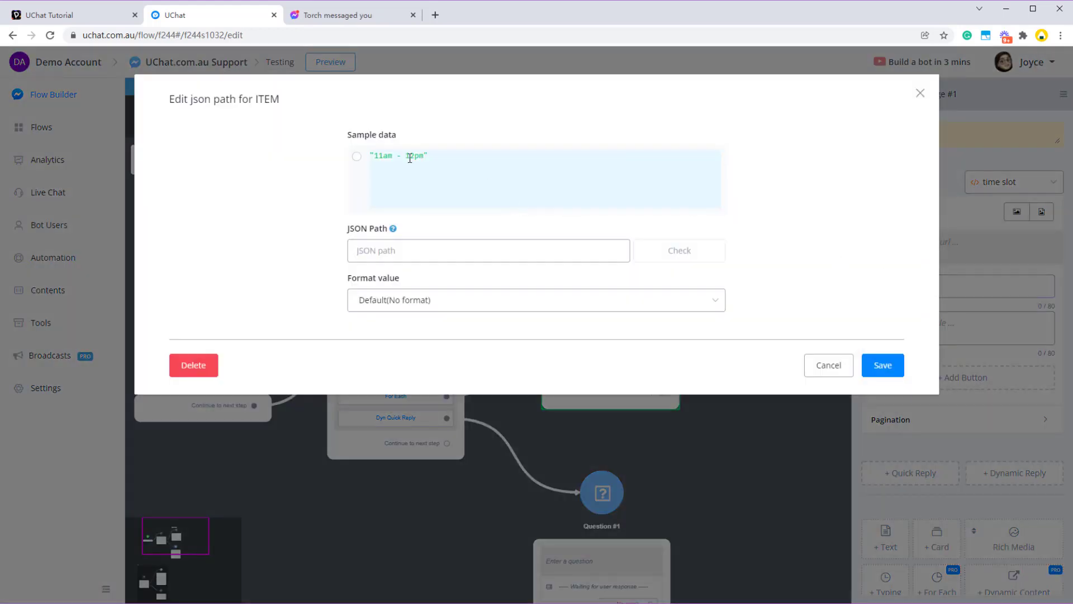
click(386, 158)
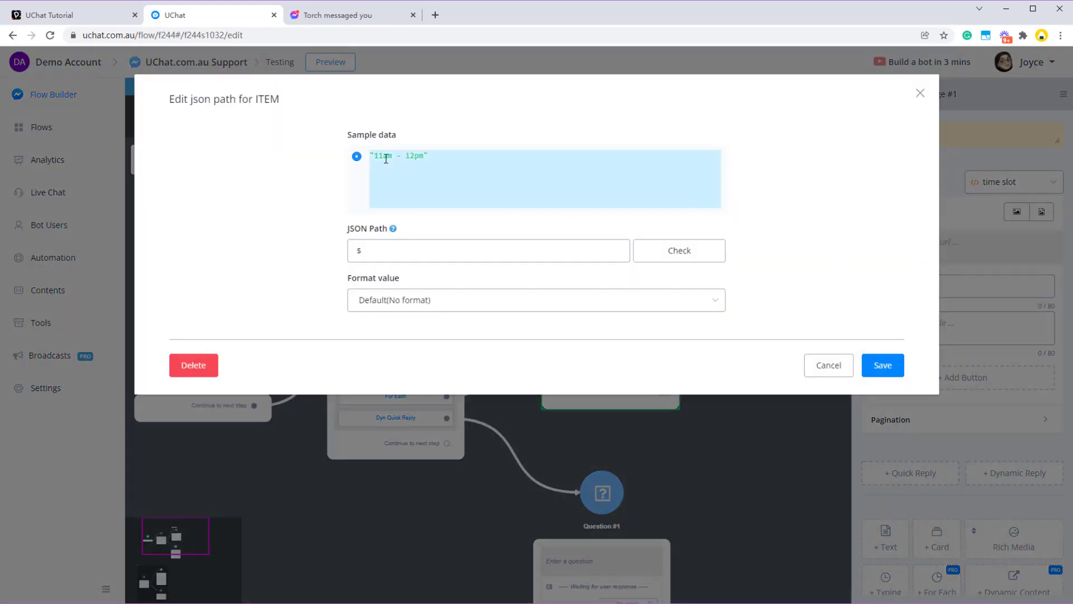
click(894, 373)
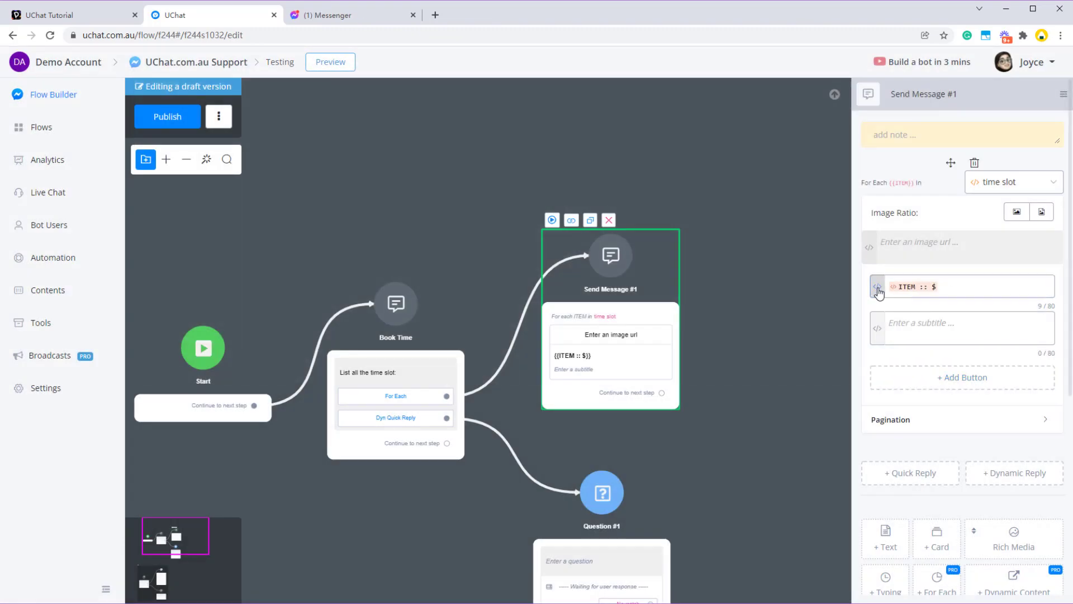
click(955, 287)
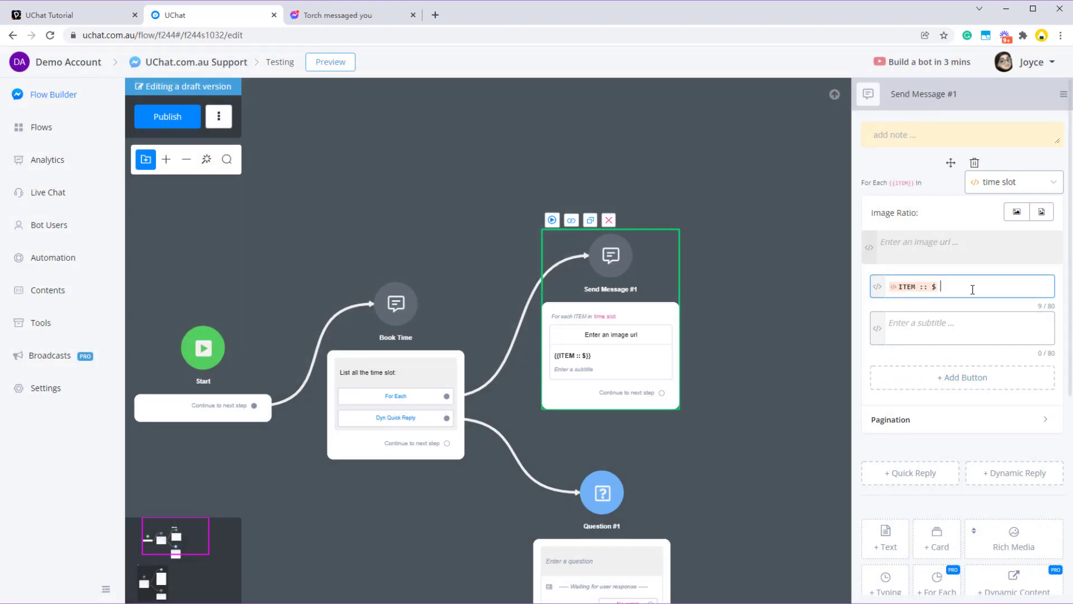
Step: Add a button named Select to the card and reopen its settings
click(939, 385)
drag(519, 167, 425, 167)
text(Select)
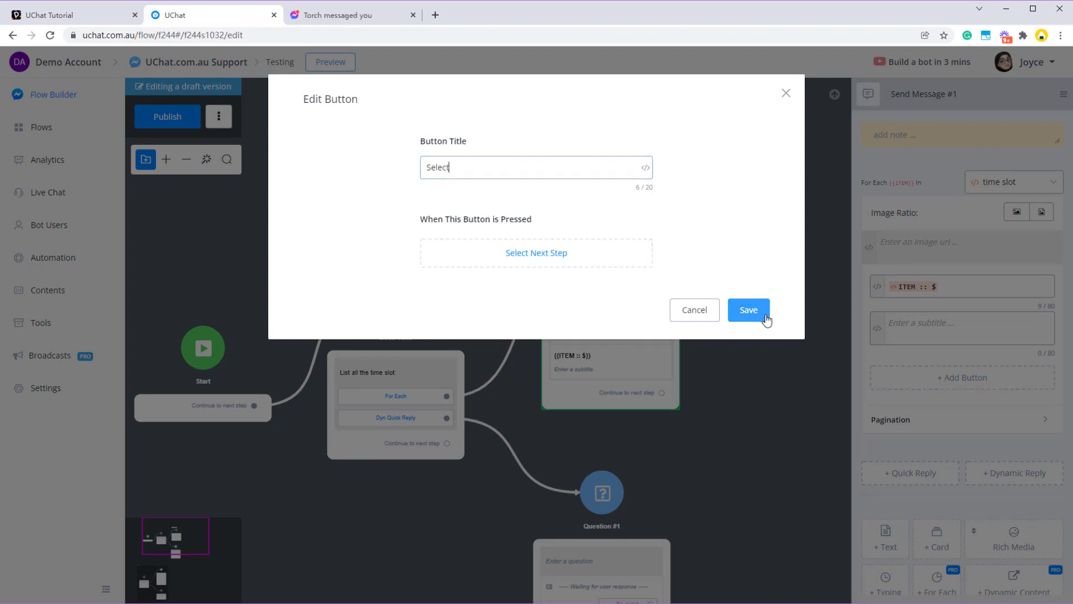
click(762, 312)
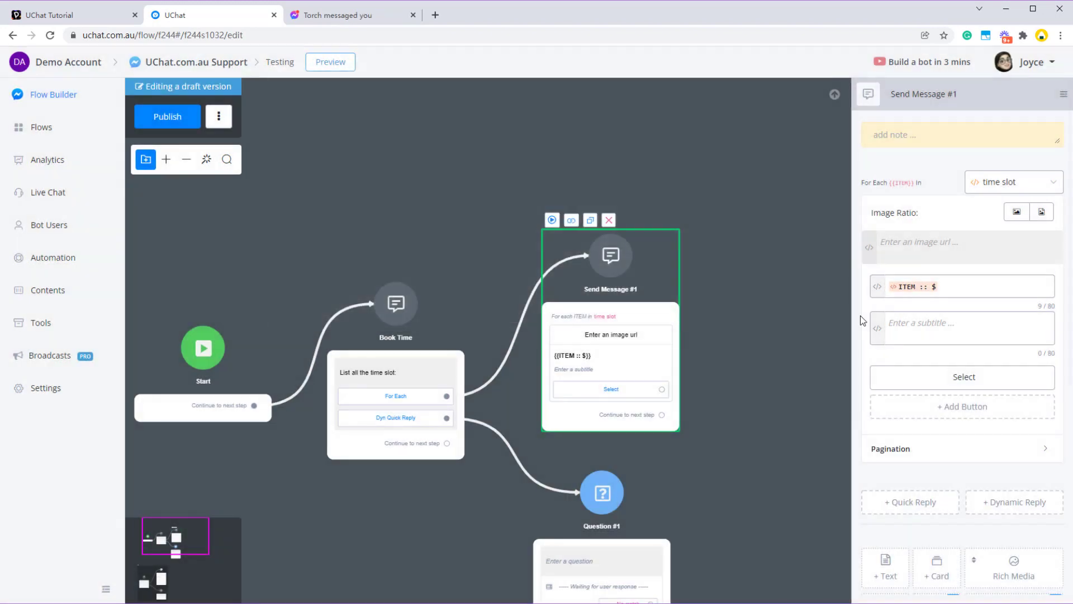
click(957, 377)
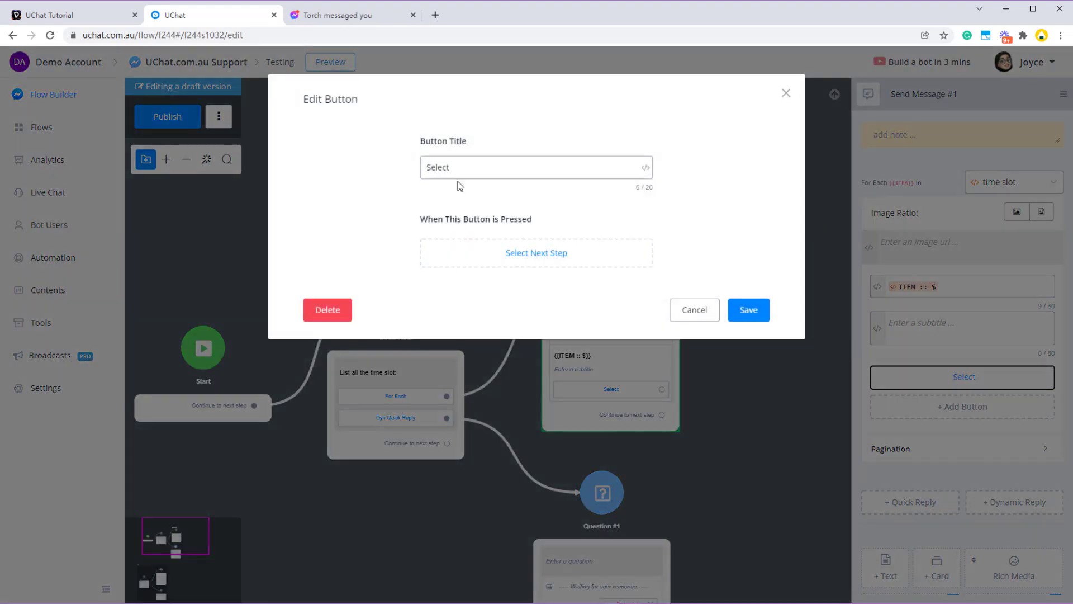
Step: Make the Select button select the item and continue to a new Action step
click(513, 260)
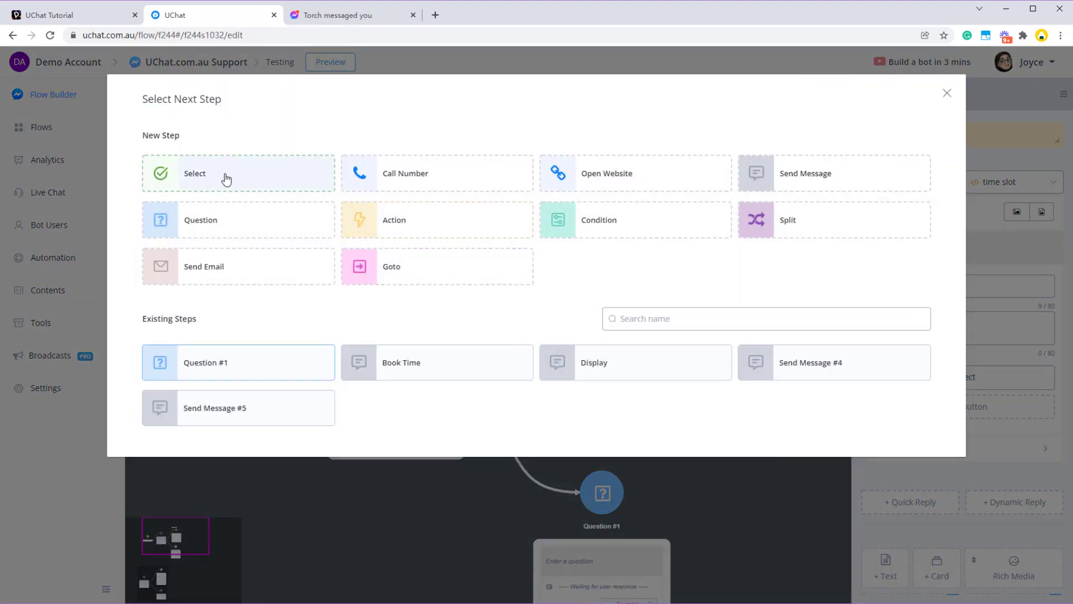
click(210, 173)
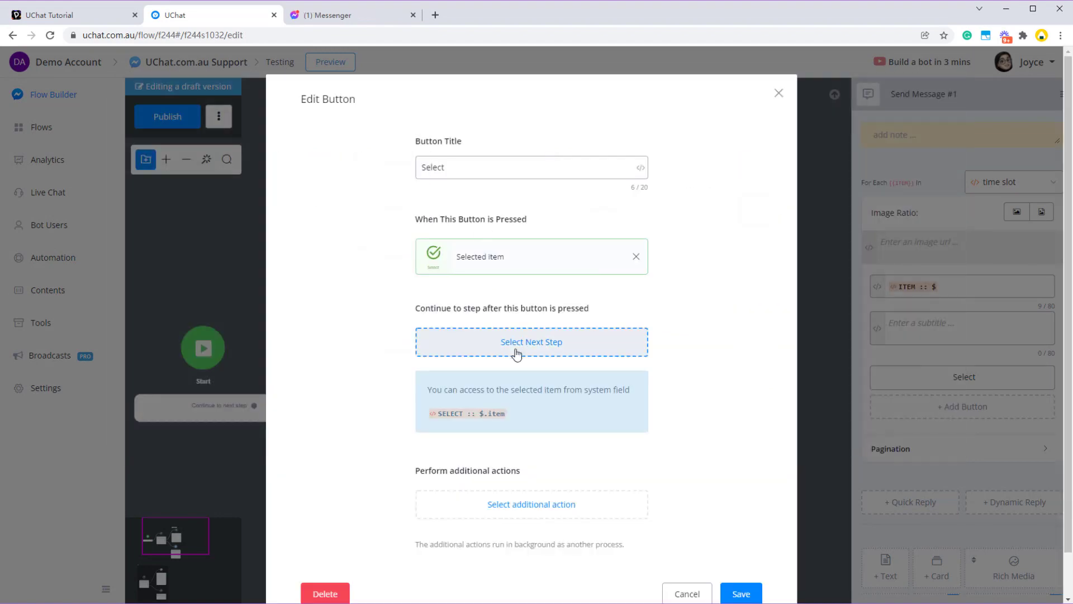
click(504, 348)
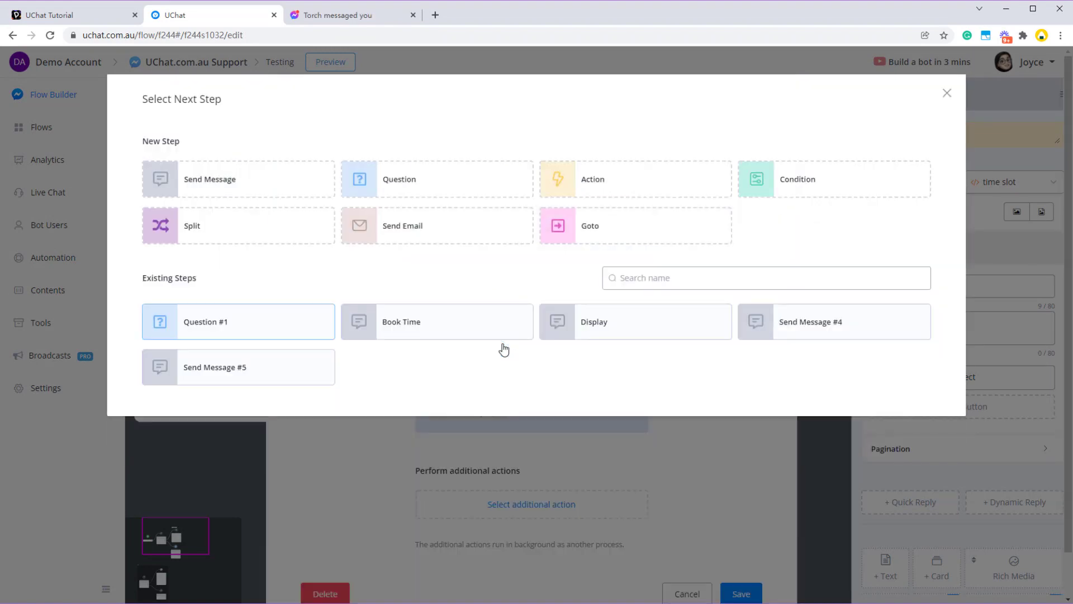
click(624, 184)
scroll(709, 445, down, 2)
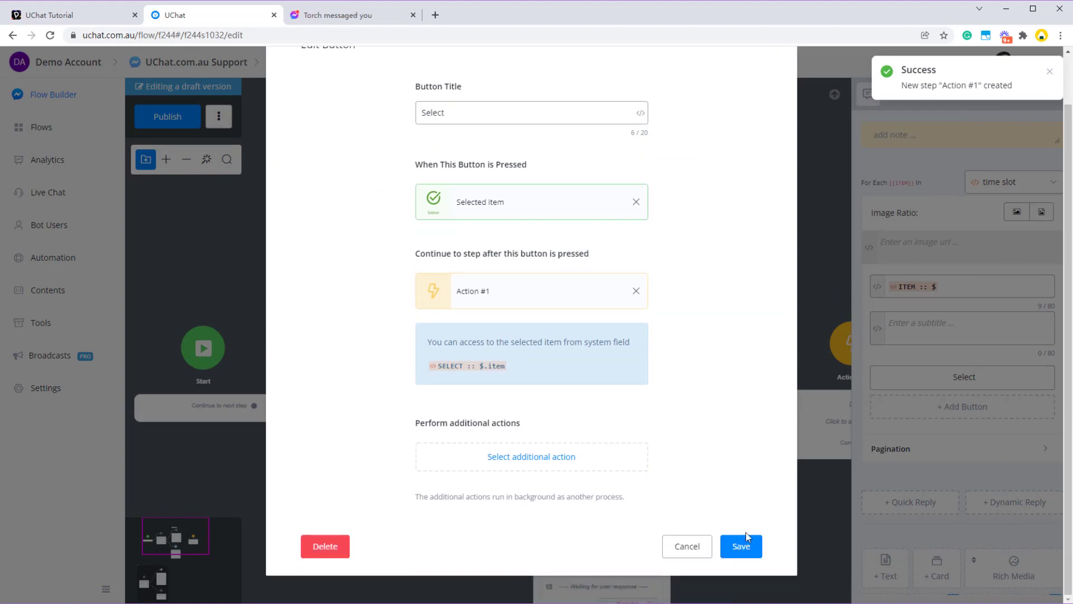
click(748, 550)
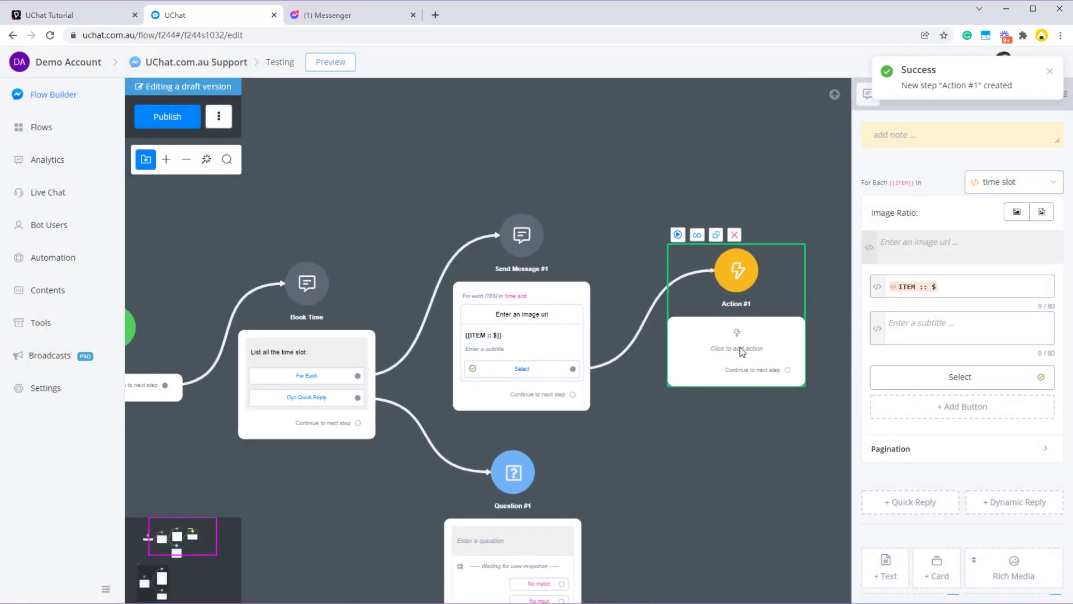
Step: In Action #1, add a Set Variable Value action targeting the selected slot field
click(720, 365)
click(881, 260)
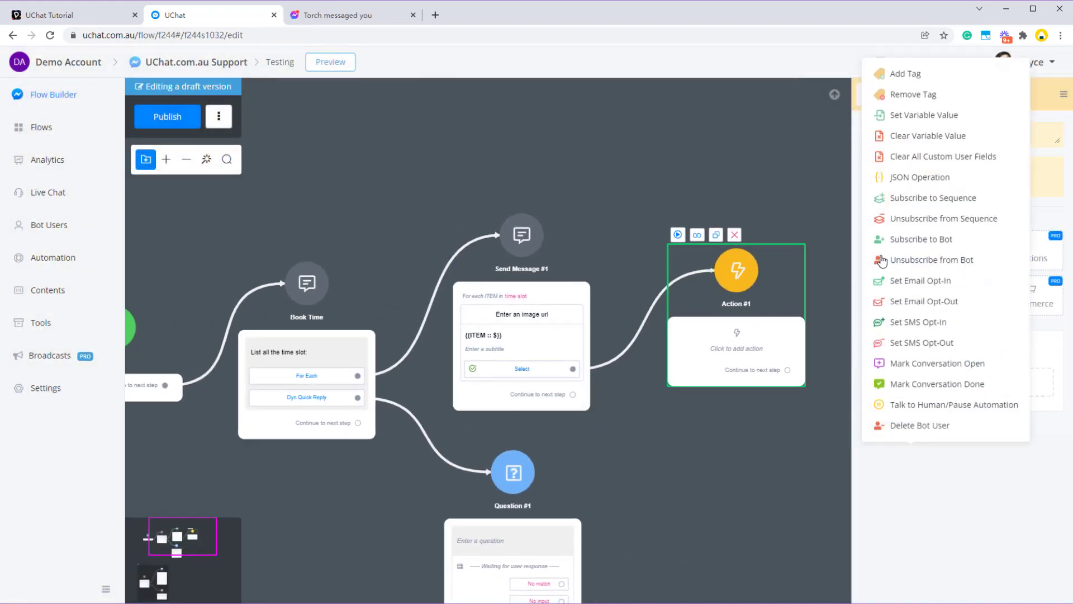
click(920, 113)
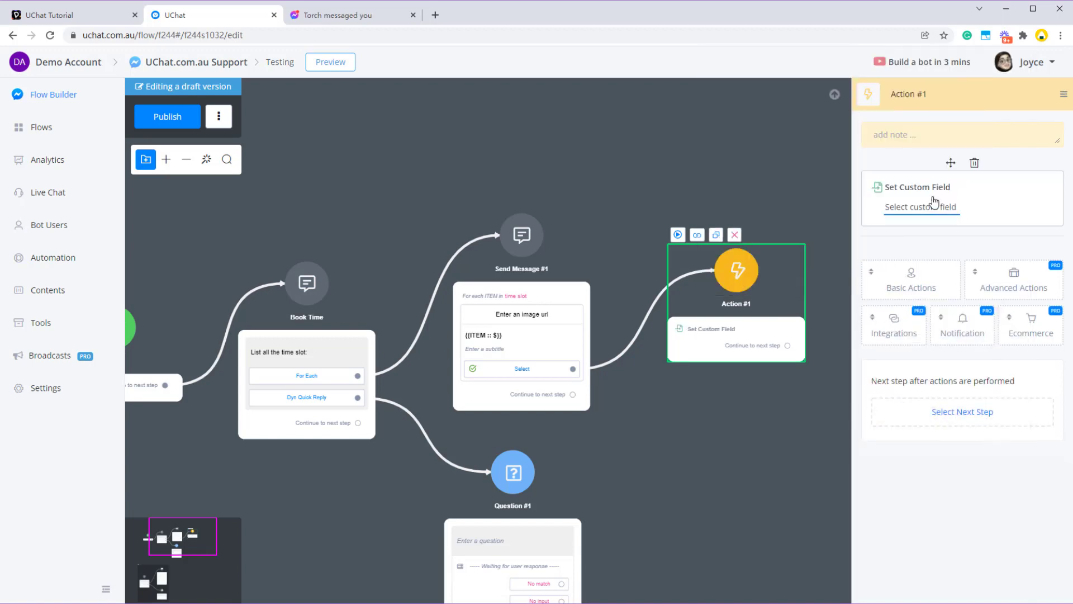
click(930, 208)
click(257, 182)
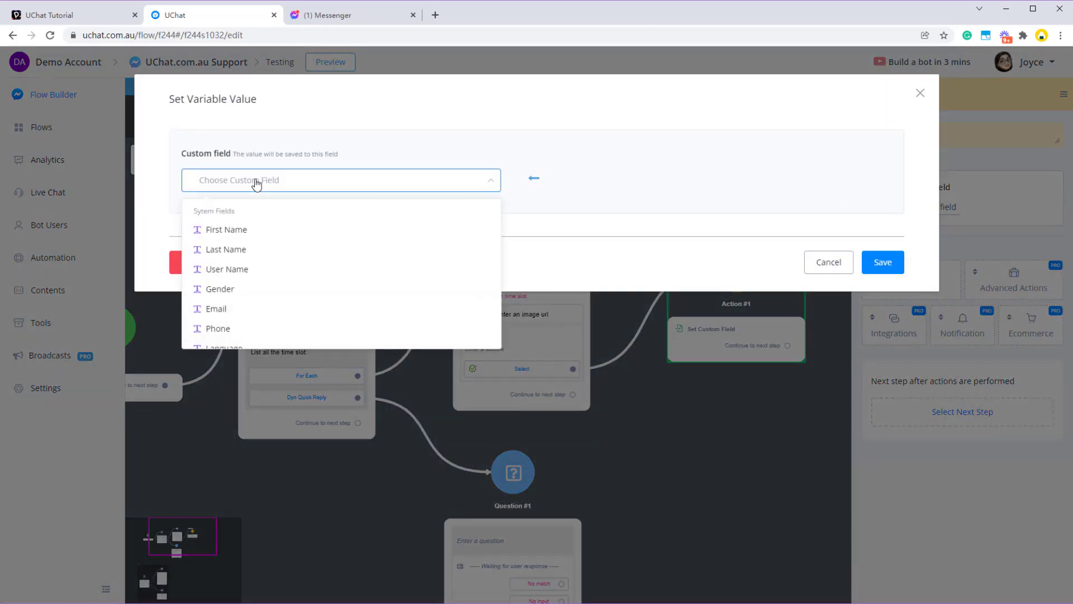
text(slot)
click(242, 231)
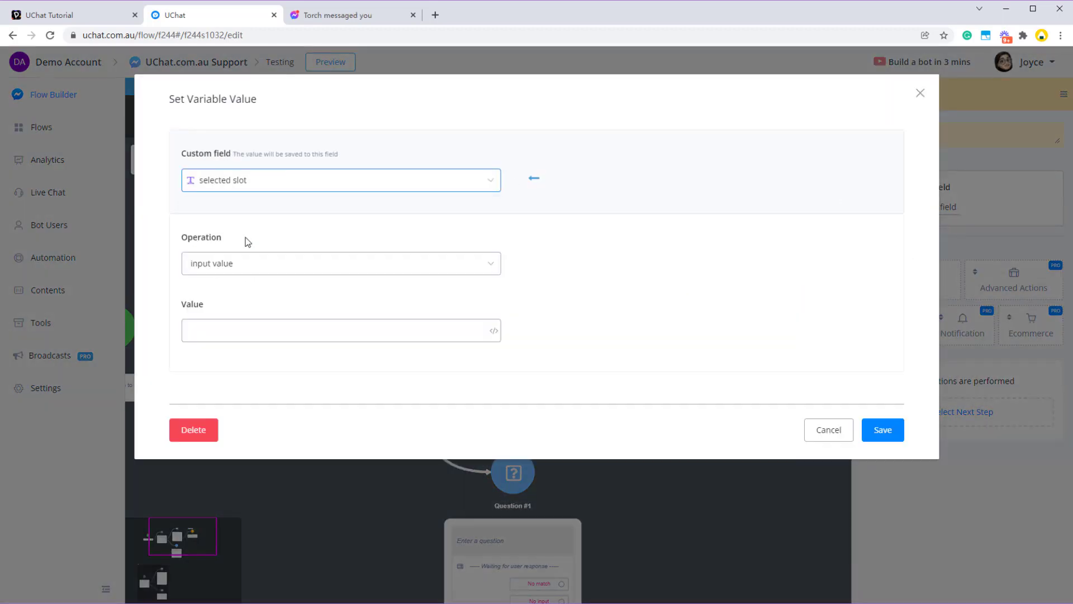
Step: Set the stored value to {{SELECT :: $.item}} and save the assignment
click(249, 326)
text({{se)
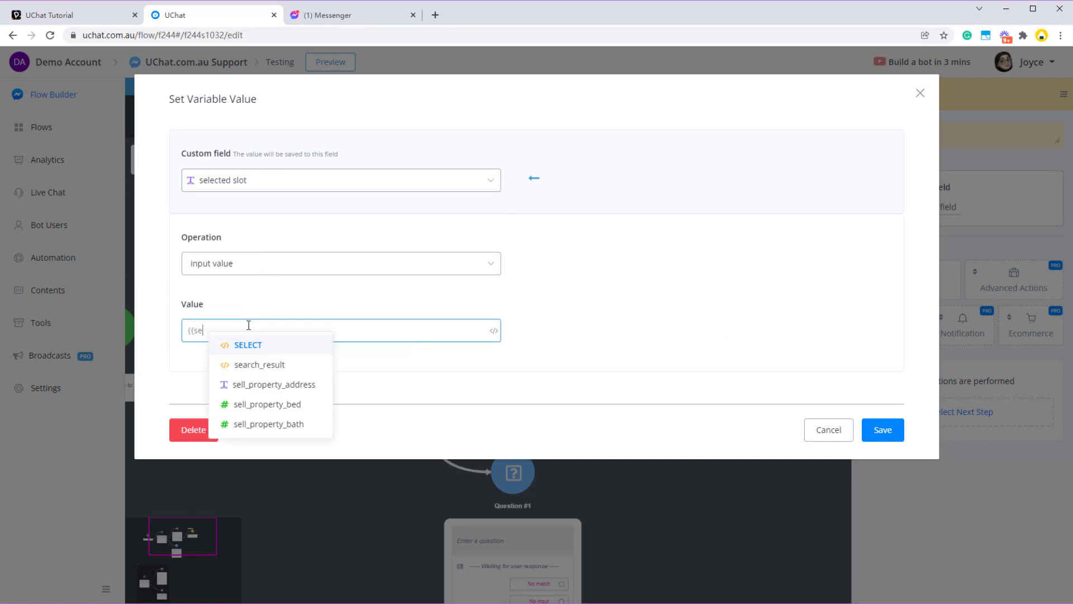
click(250, 345)
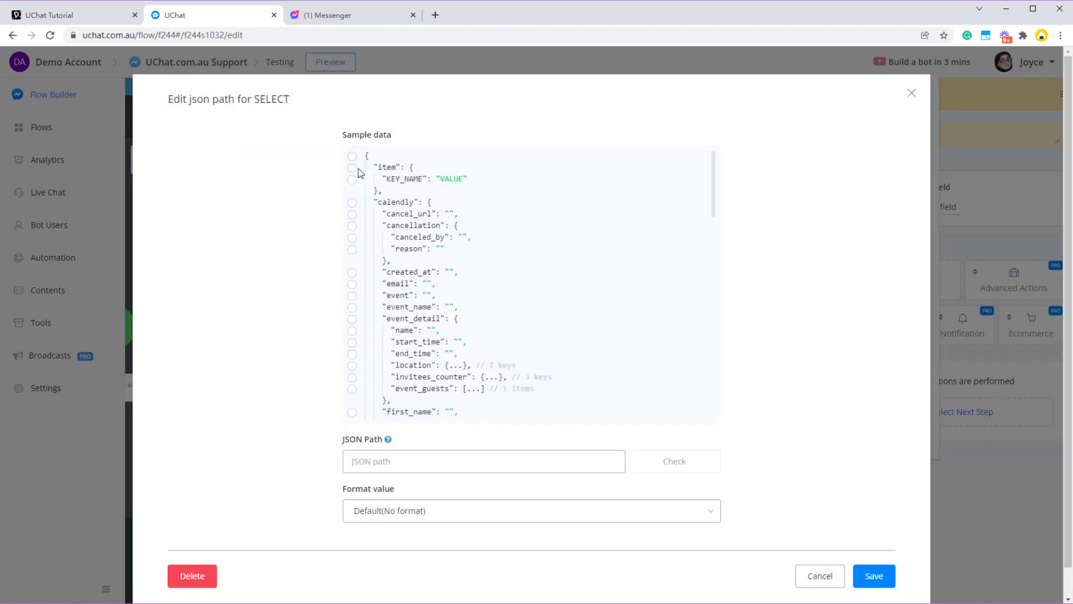
click(351, 168)
click(873, 576)
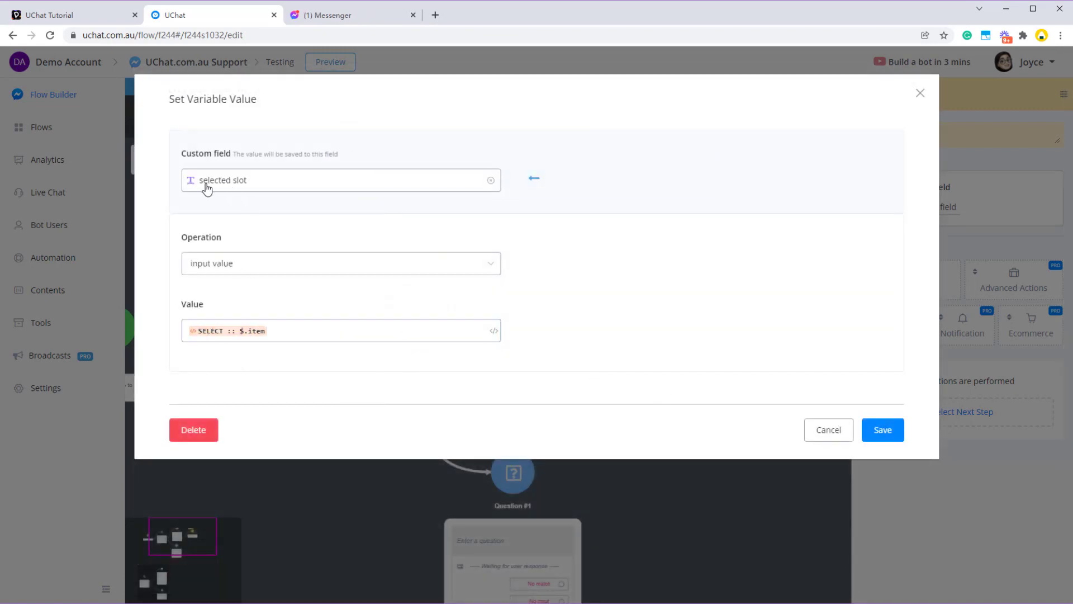
click(230, 335)
click(893, 429)
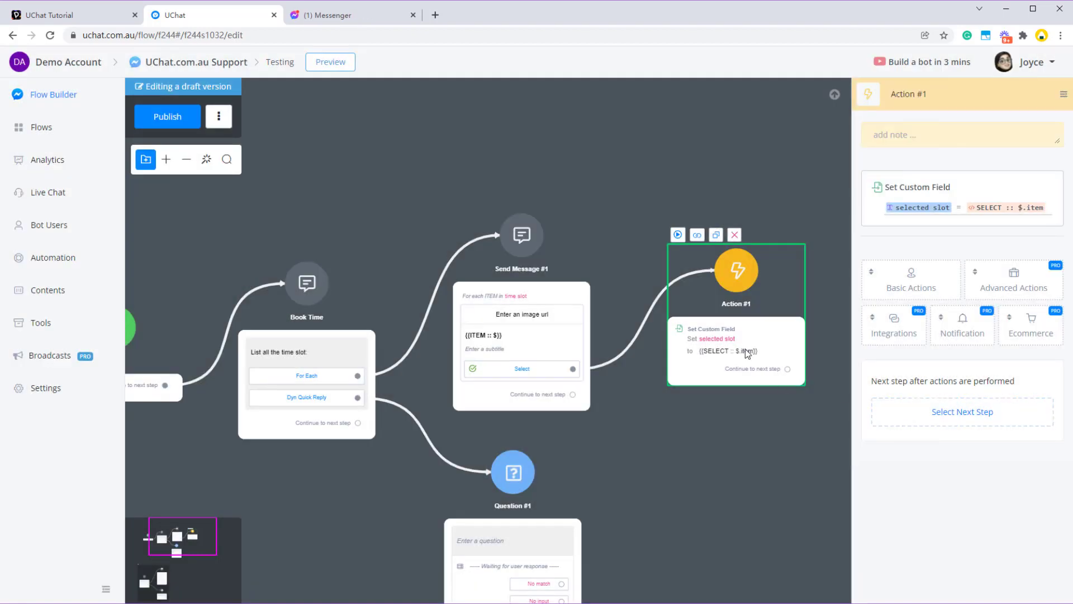
Step: Add Send Message #6 after Action #1 reading 'you select: {{selected slot}}' and publish
drag(783, 387, 568, 431)
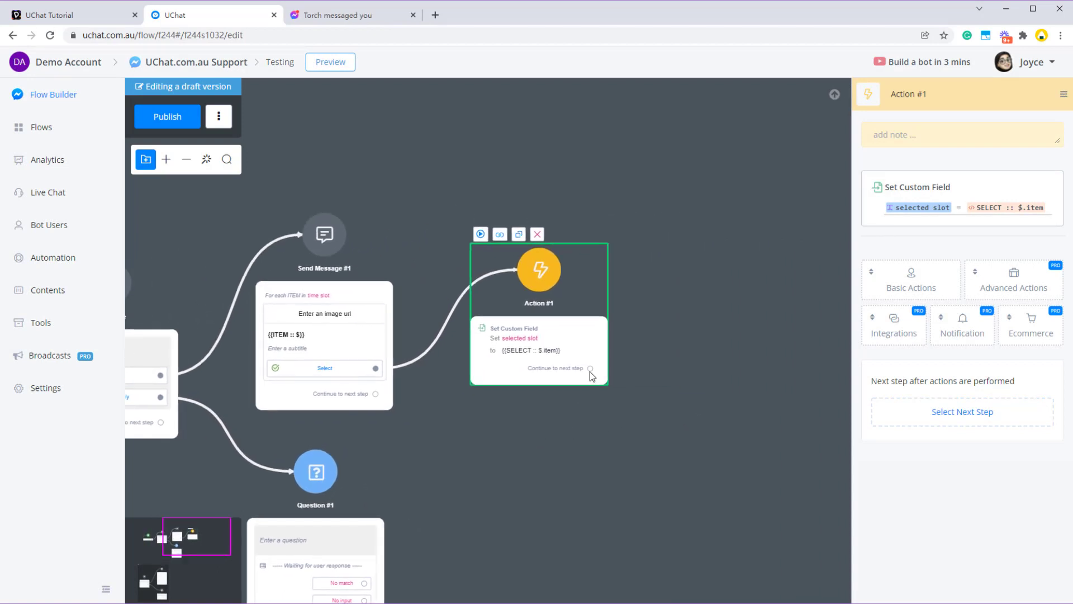
drag(590, 371, 665, 346)
click(736, 345)
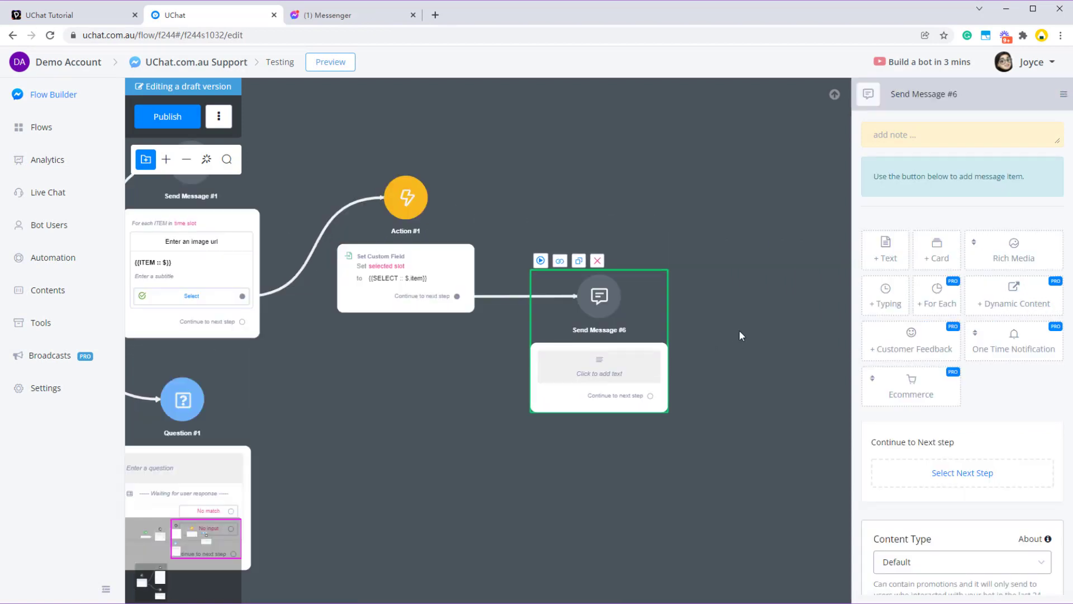
click(886, 249)
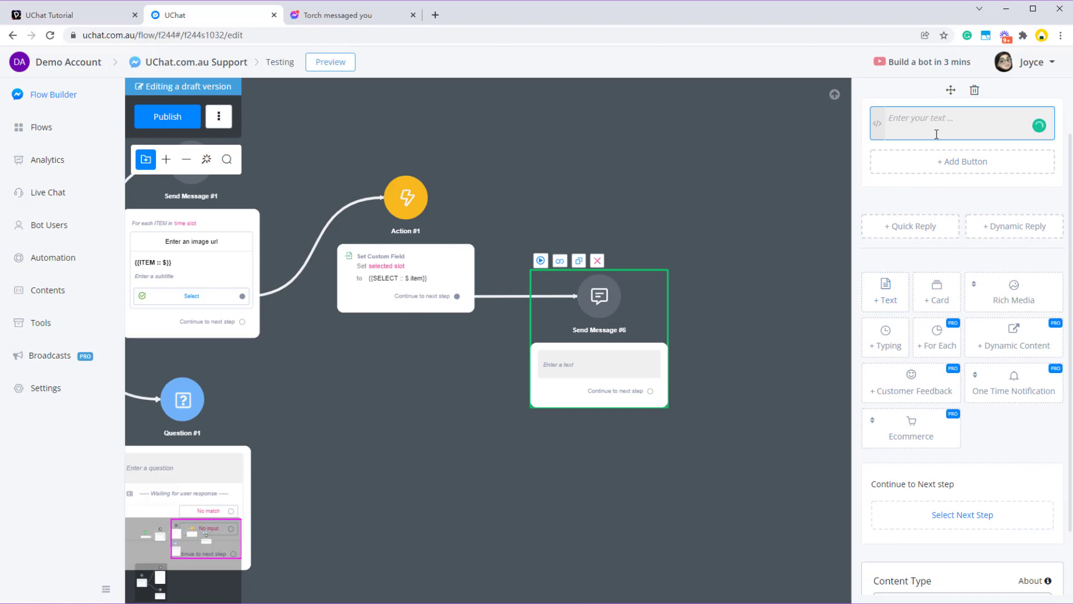
text(you select: {{sele)
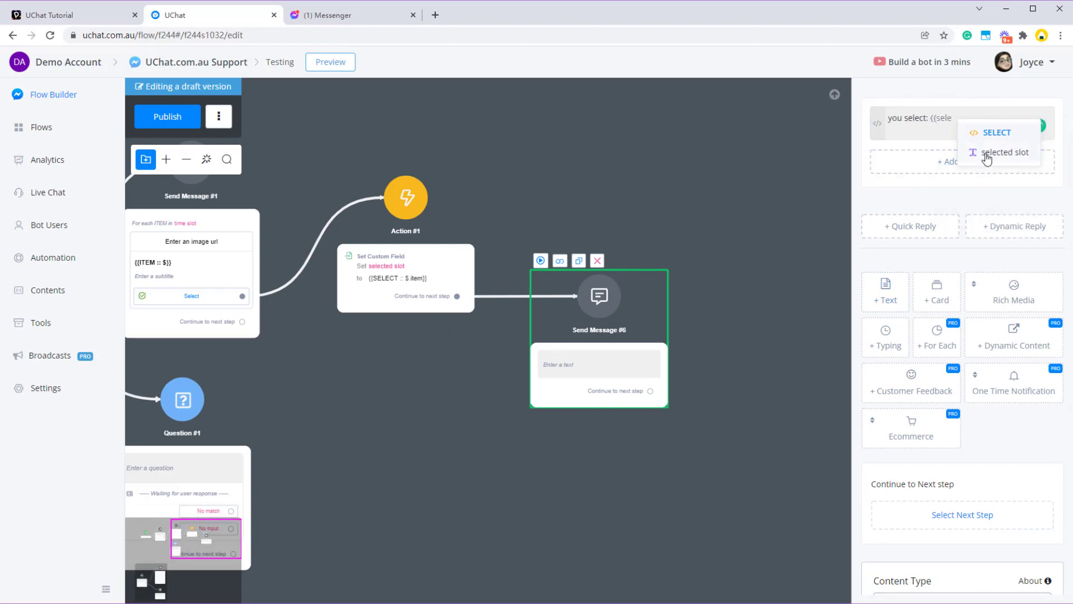
click(1000, 152)
click(140, 120)
drag(678, 359, 678, 297)
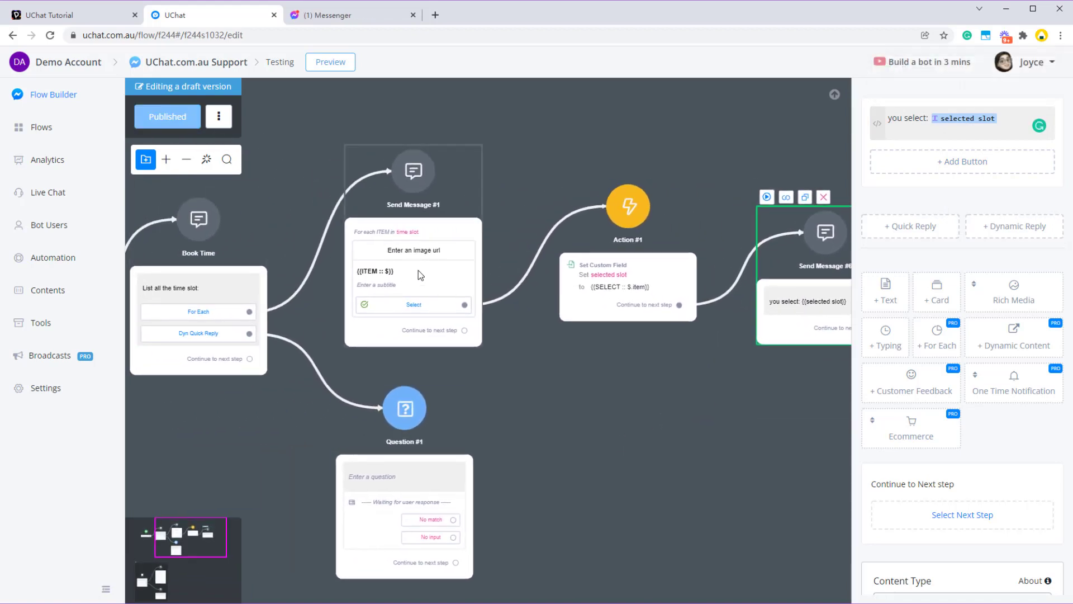
Step: Have Question #1 ask 'please select a time:' and save replies to the selected slot field
click(418, 270)
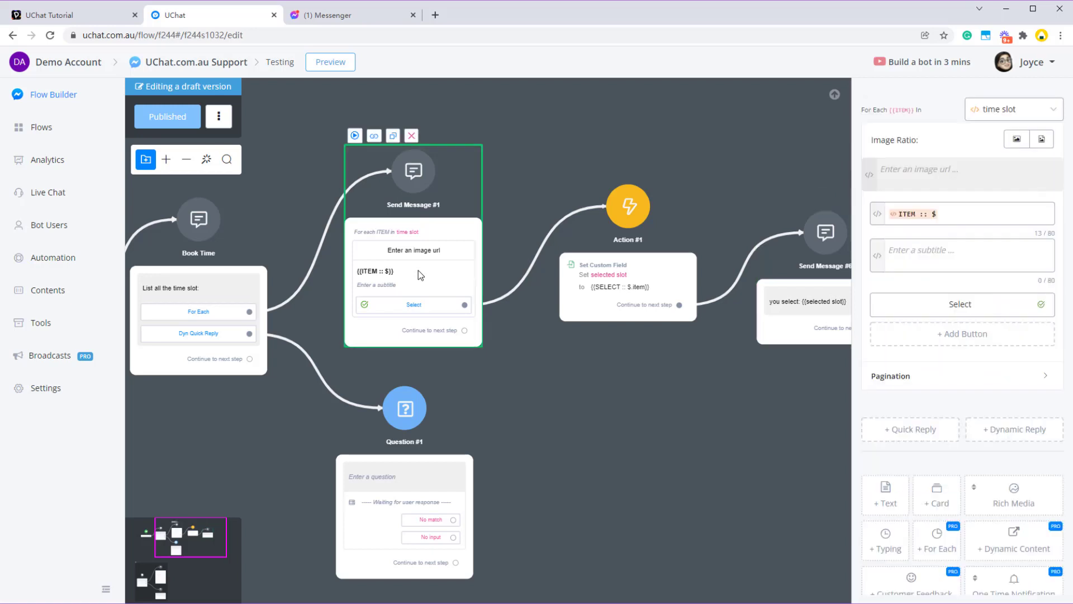
click(418, 461)
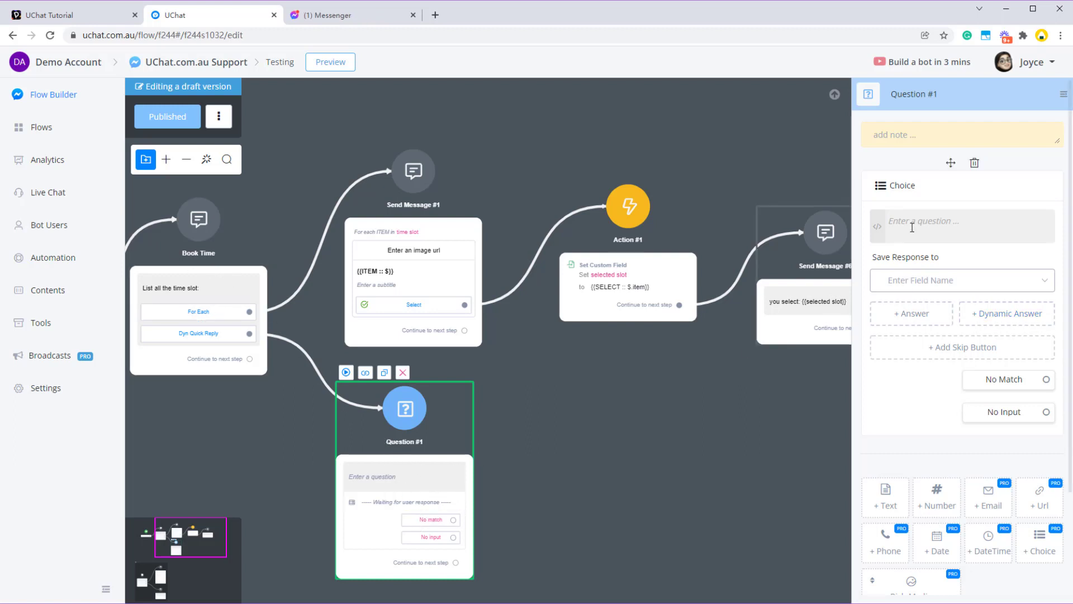
click(938, 215)
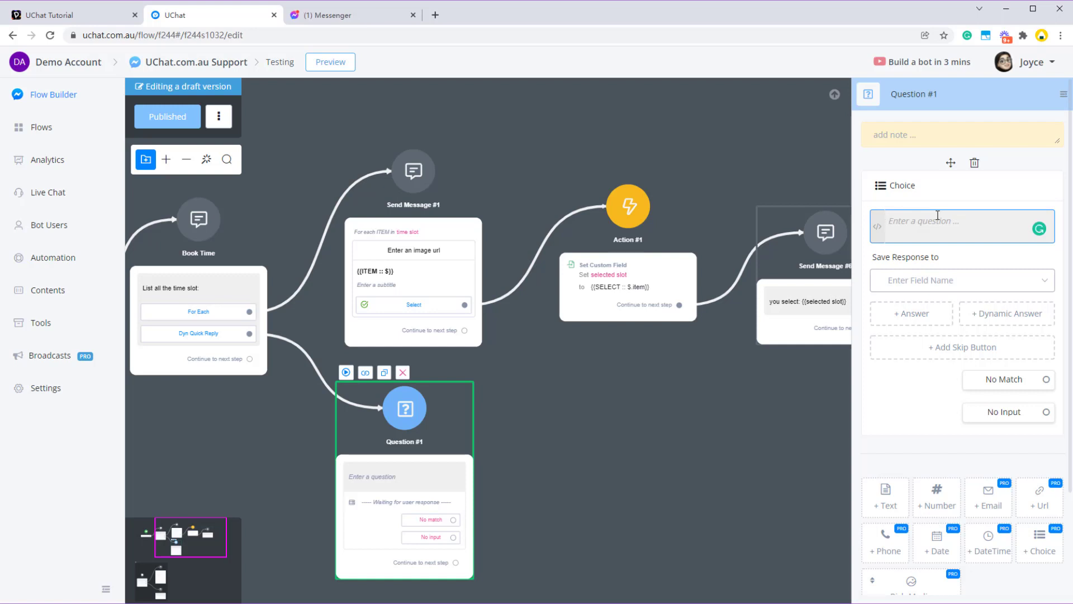
text(please se)
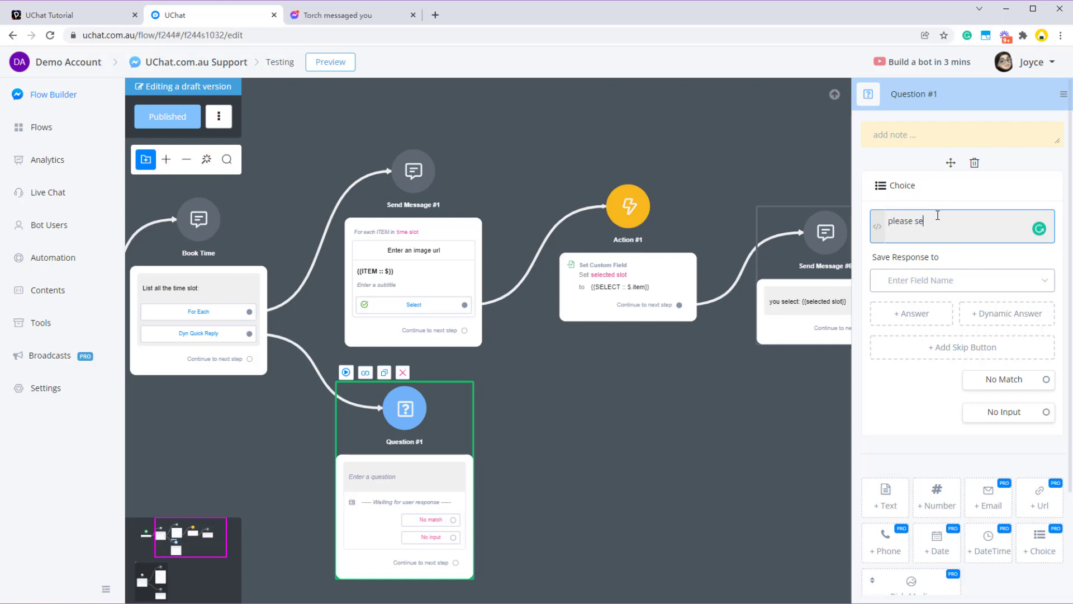
text(lect a time:)
click(964, 282)
text(selec)
click(941, 351)
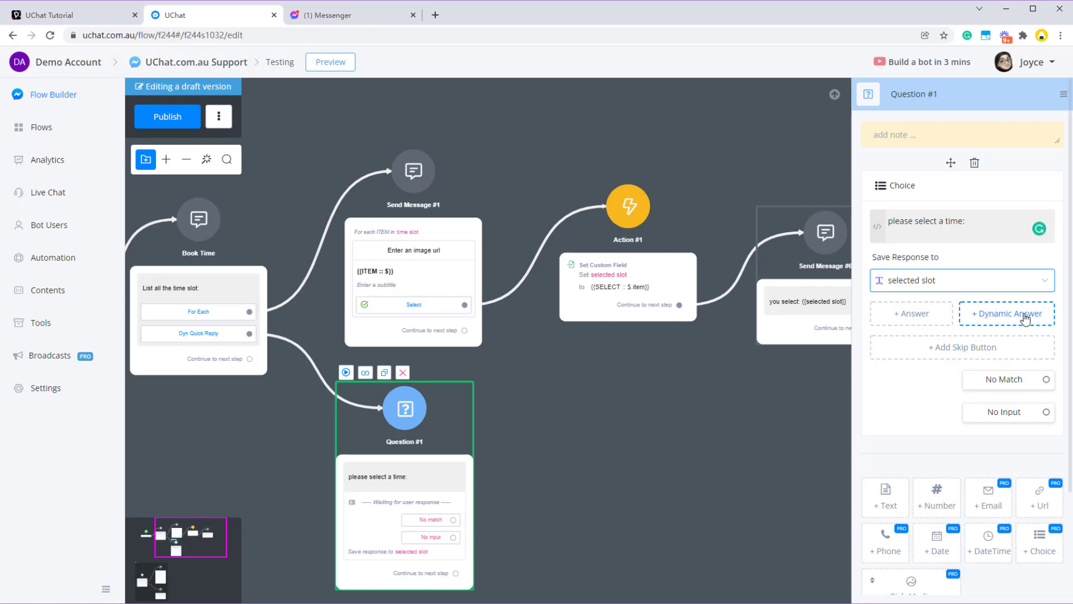
Step: Add a dynamic answer looping over time slot, with {{ITEM}} path $ as answer text
click(1003, 316)
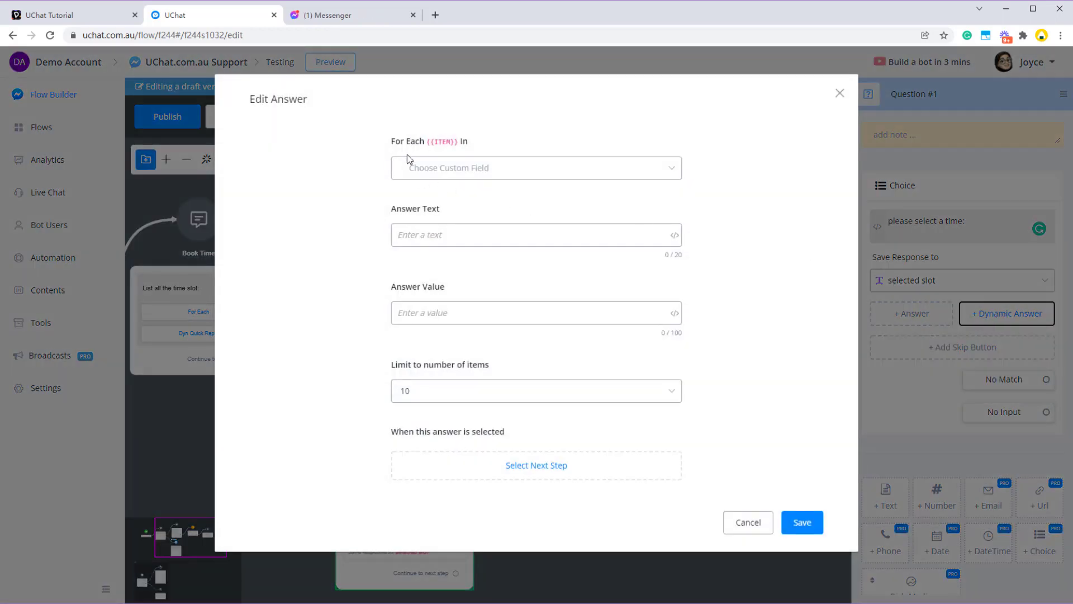
click(468, 176)
text(time)
click(450, 215)
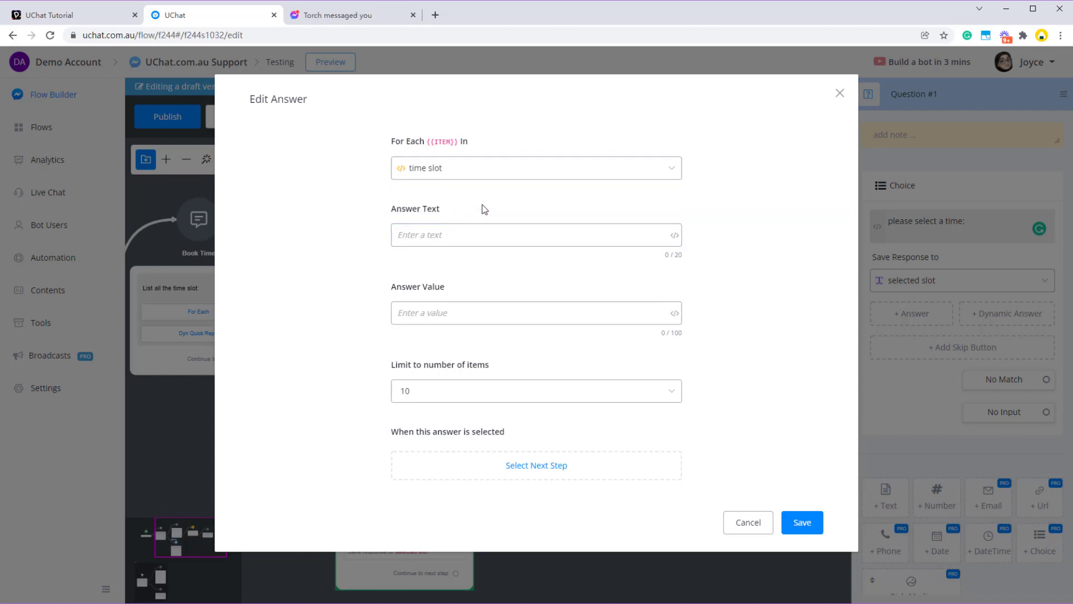
text({{)
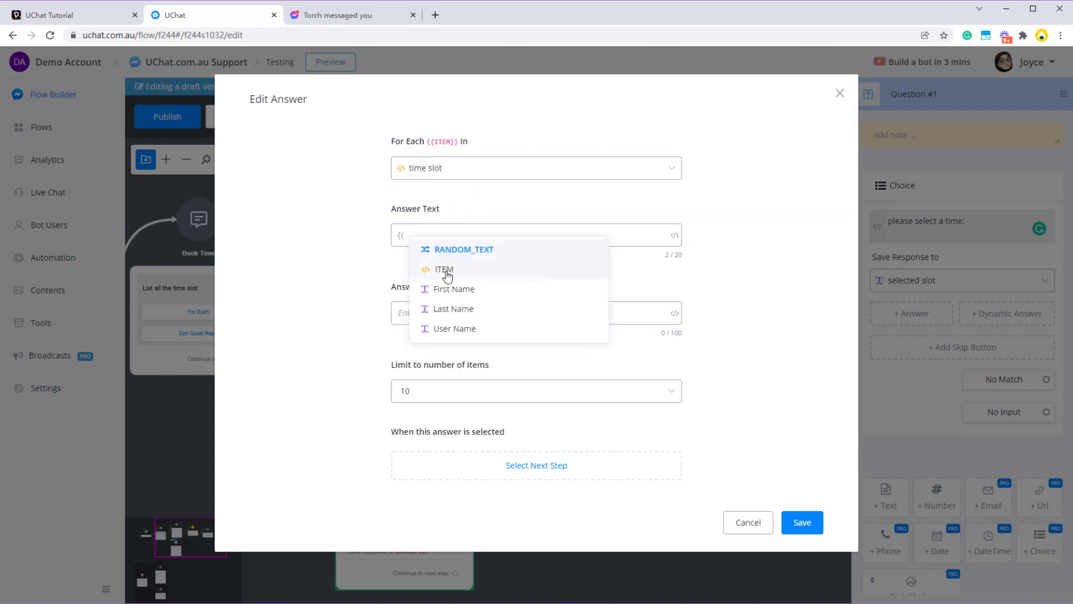
click(444, 269)
click(357, 157)
click(882, 364)
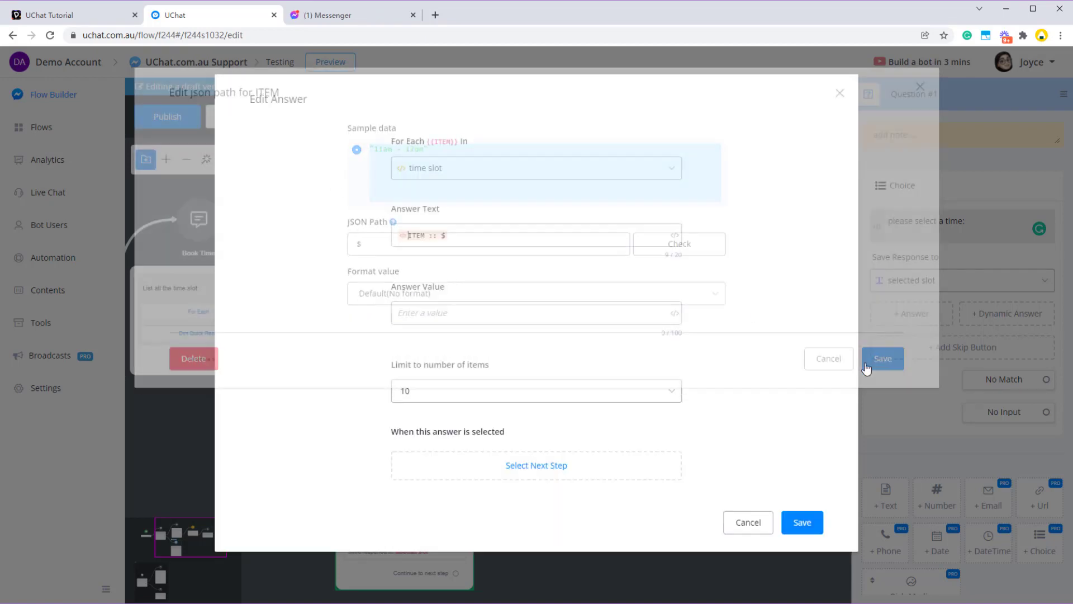
Step: Use {{ITEM}} path $ as the answer value, keep the limit at 10, and save
click(472, 313)
text({{i)
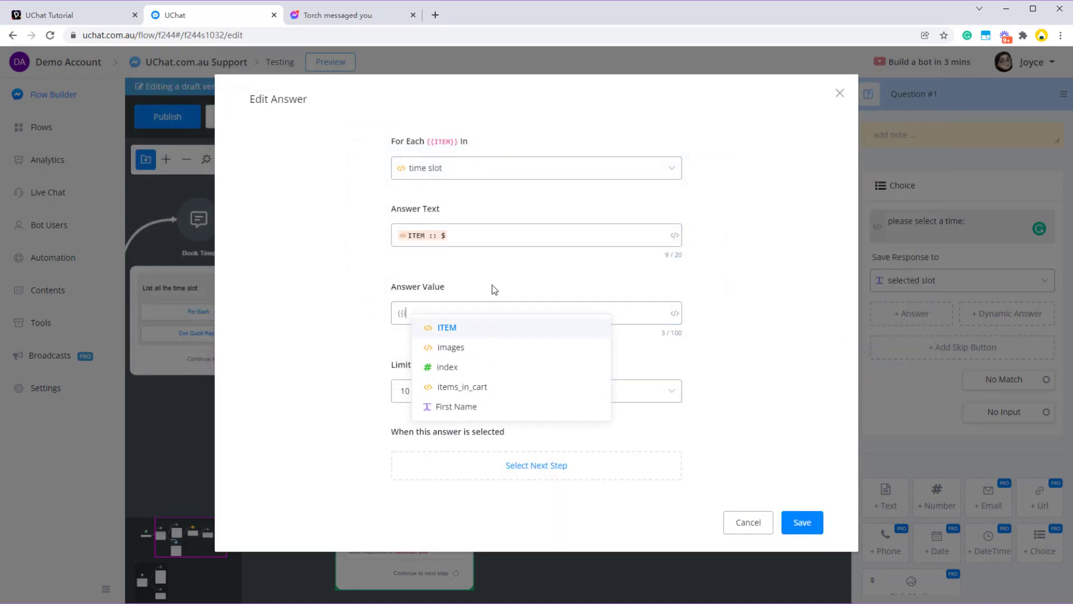
click(455, 324)
click(357, 156)
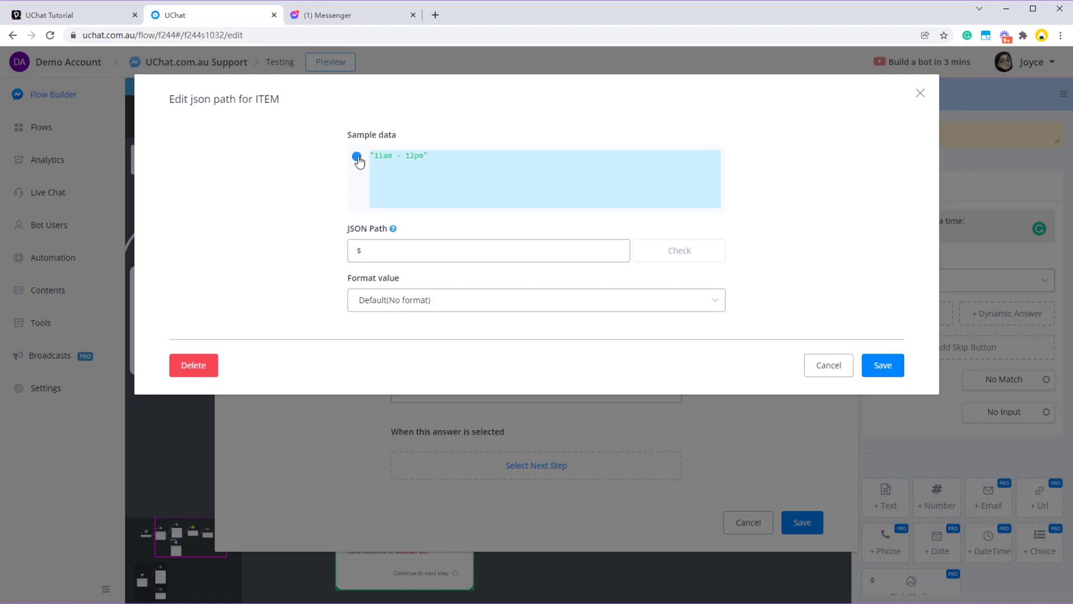
click(882, 364)
click(423, 396)
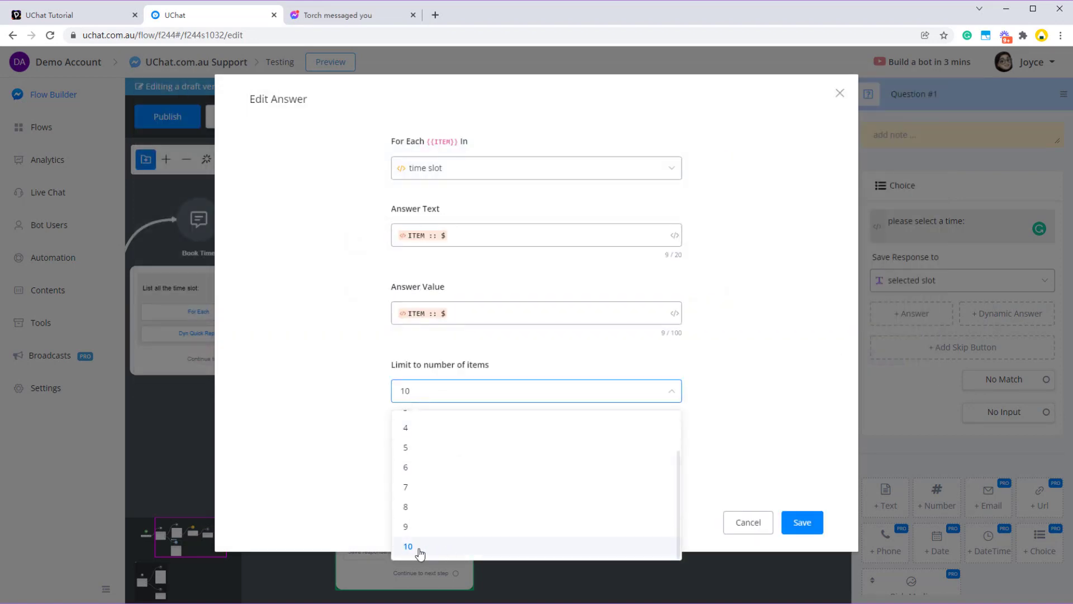
click(338, 468)
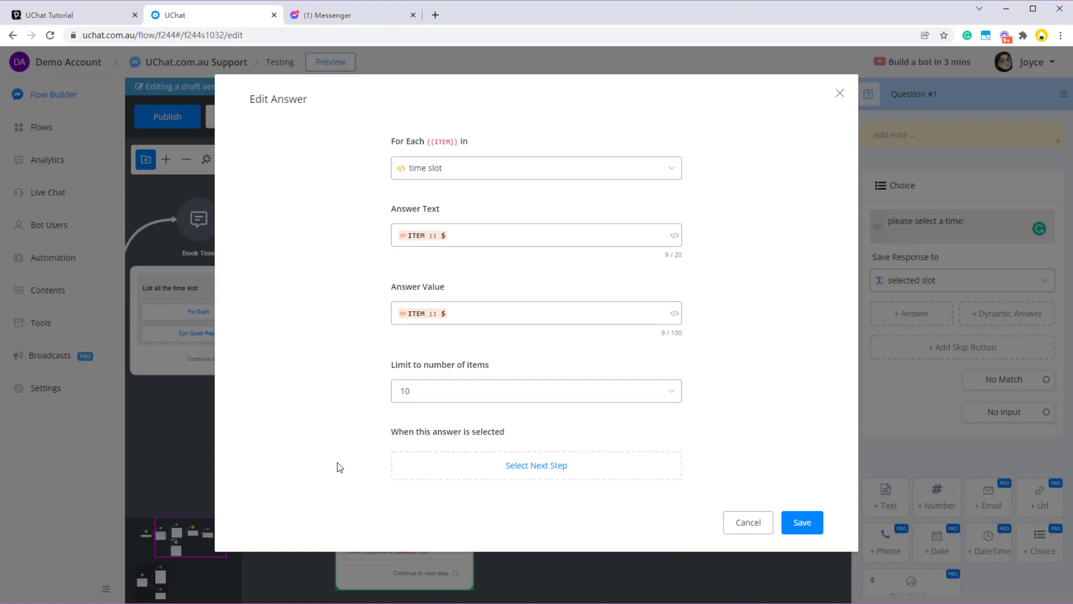
click(802, 522)
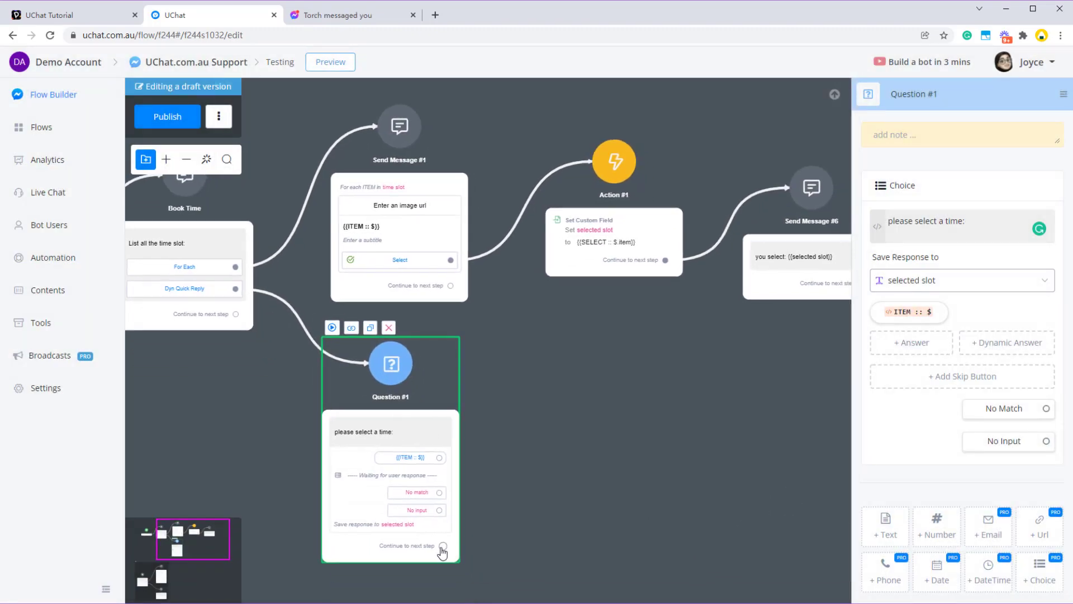
Step: Link Question #1 to Send Message #6, publish, and send a Messenger preview from Start
drag(443, 545, 810, 190)
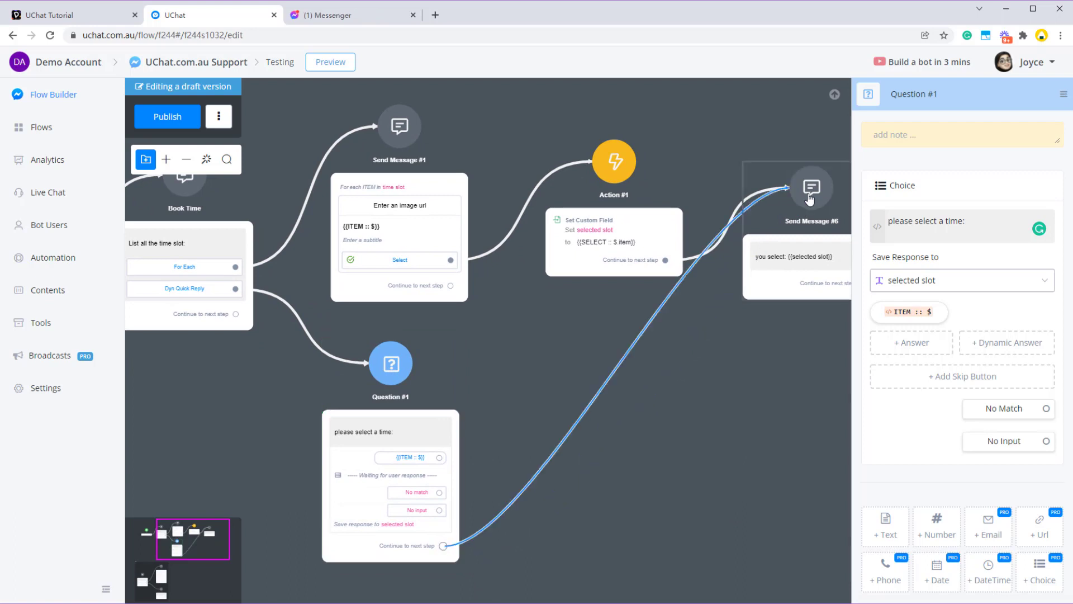
click(803, 266)
click(167, 116)
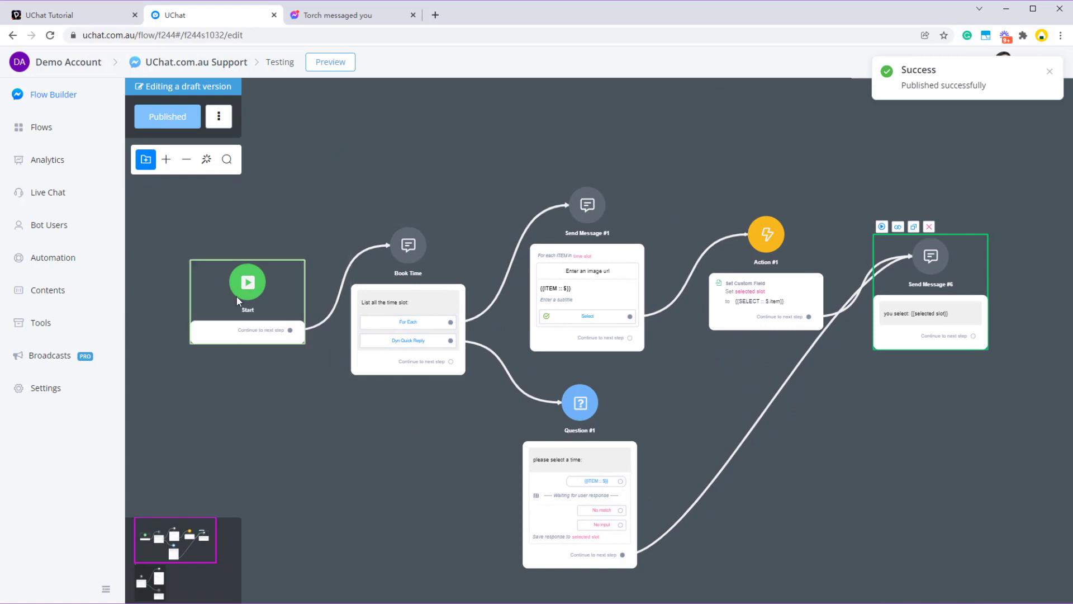
click(237, 296)
click(199, 252)
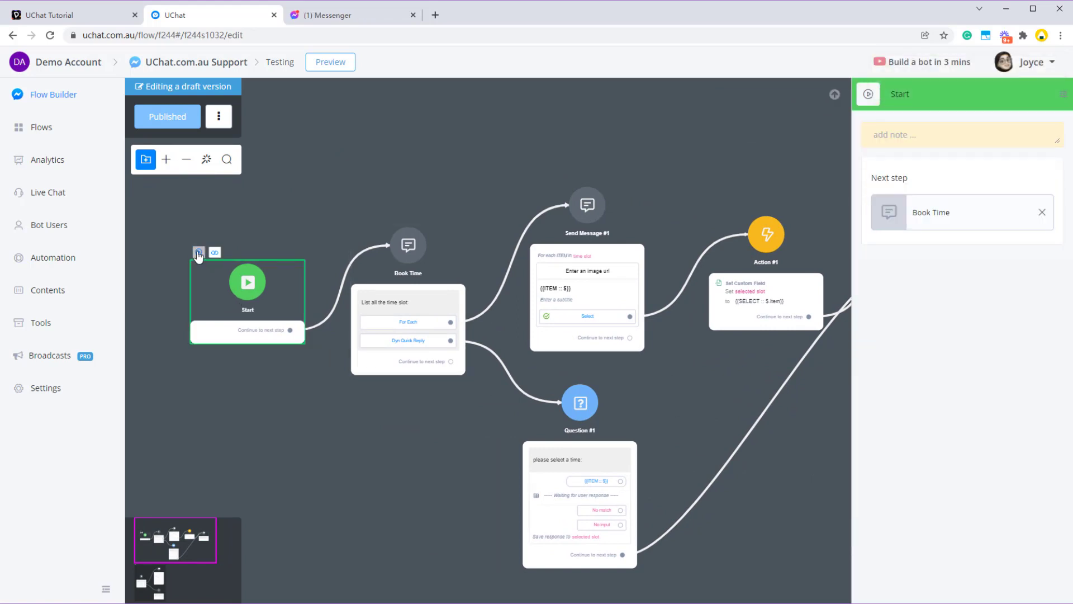
Step: In Messenger, choose For Each, page through the time-slot cards and pick 8pm - 9pm
click(347, 18)
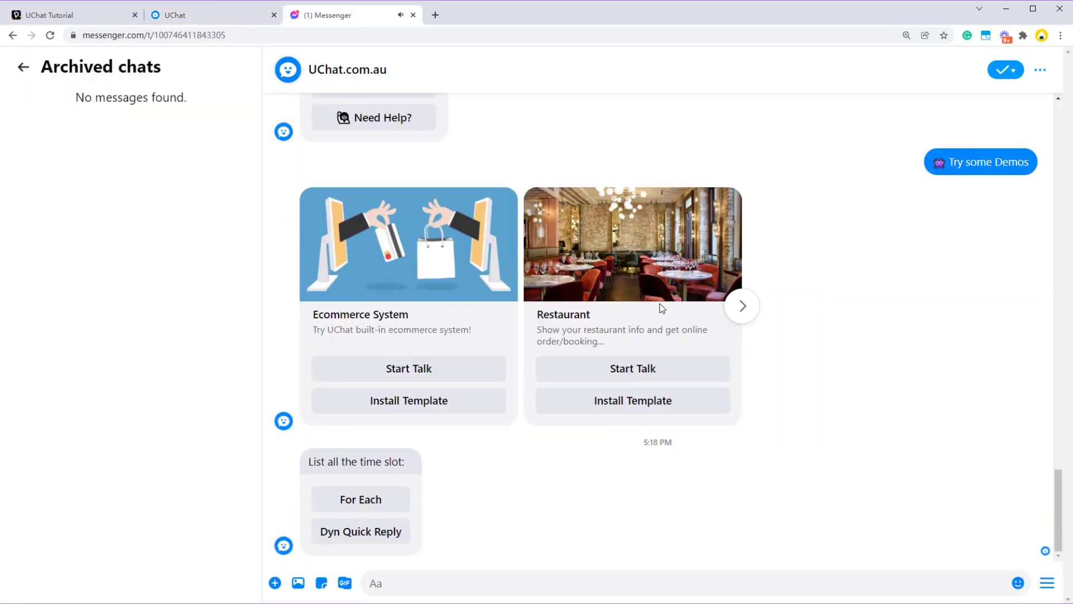
click(375, 496)
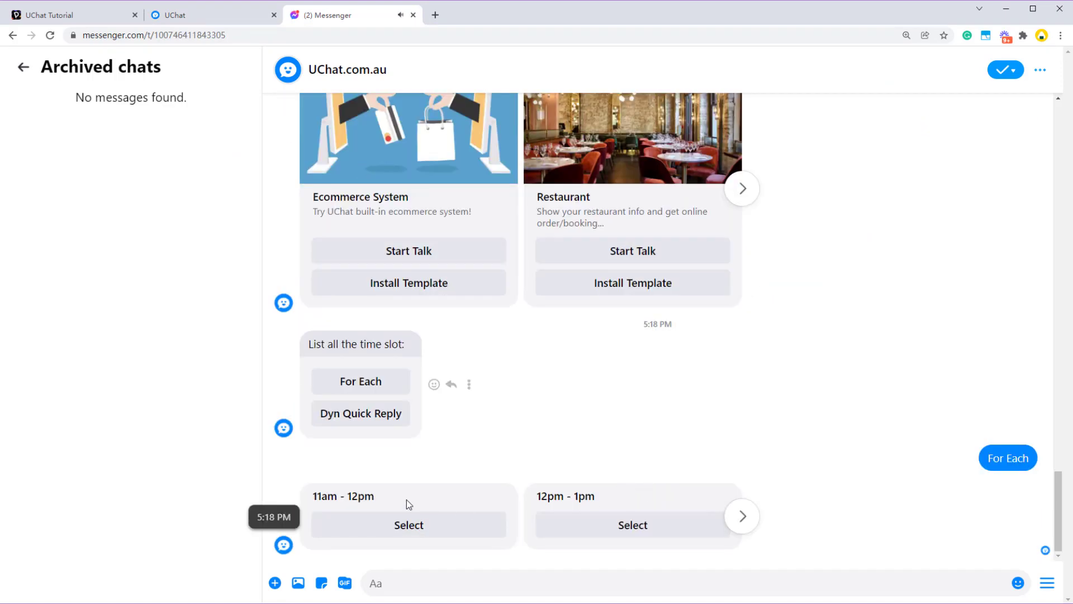
click(742, 515)
click(743, 515)
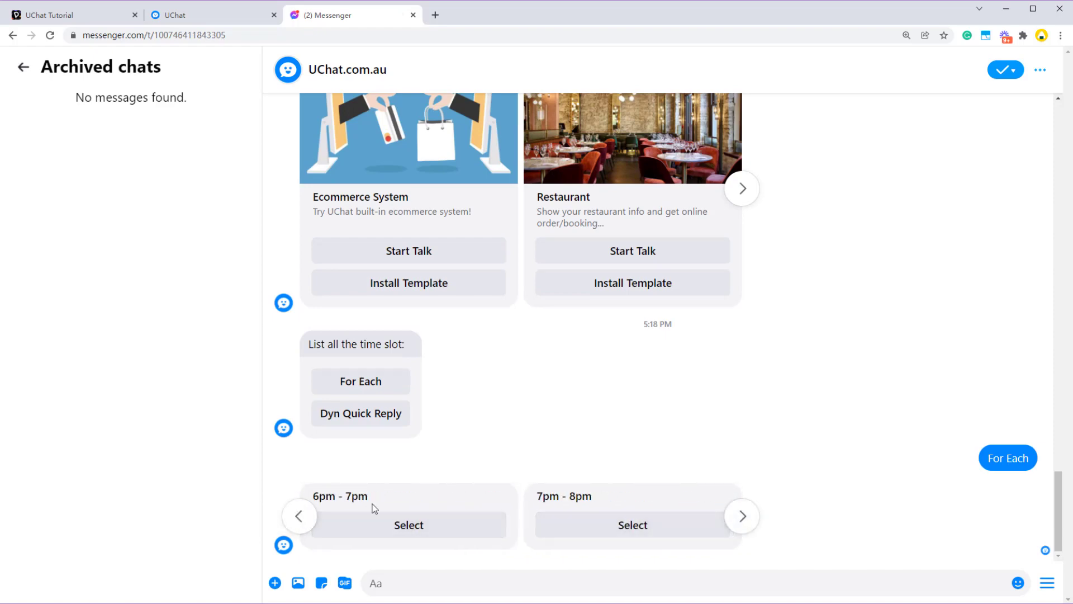
drag(370, 497, 322, 497)
click(393, 506)
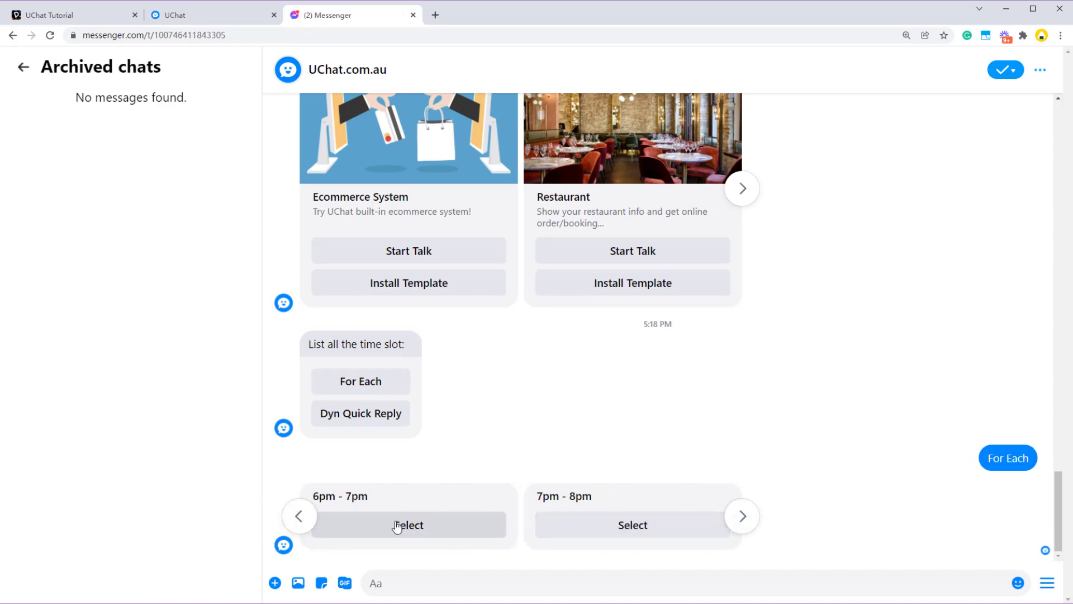
click(751, 520)
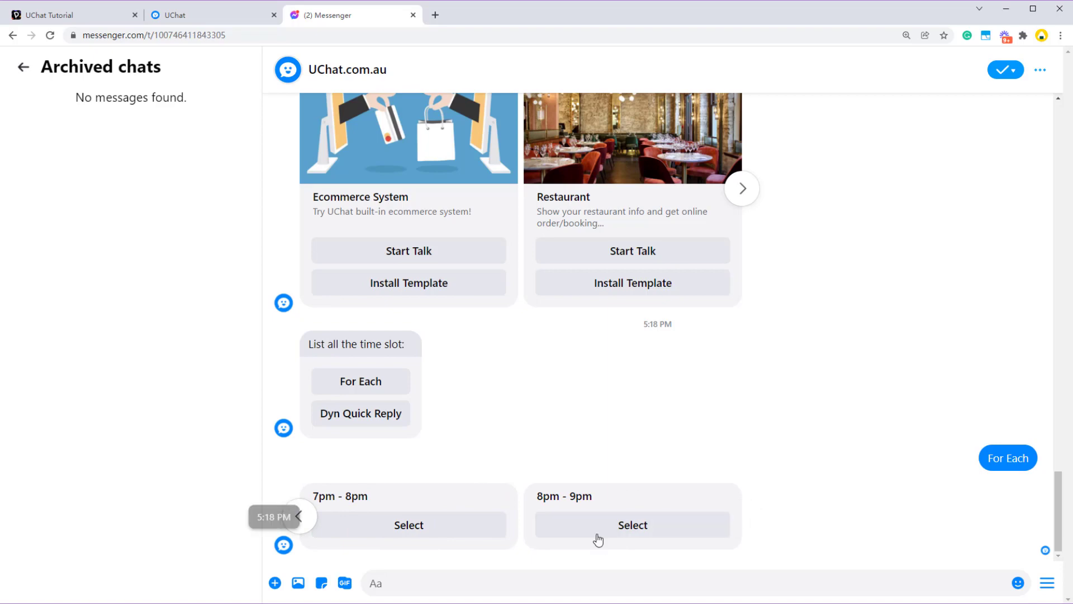
click(642, 527)
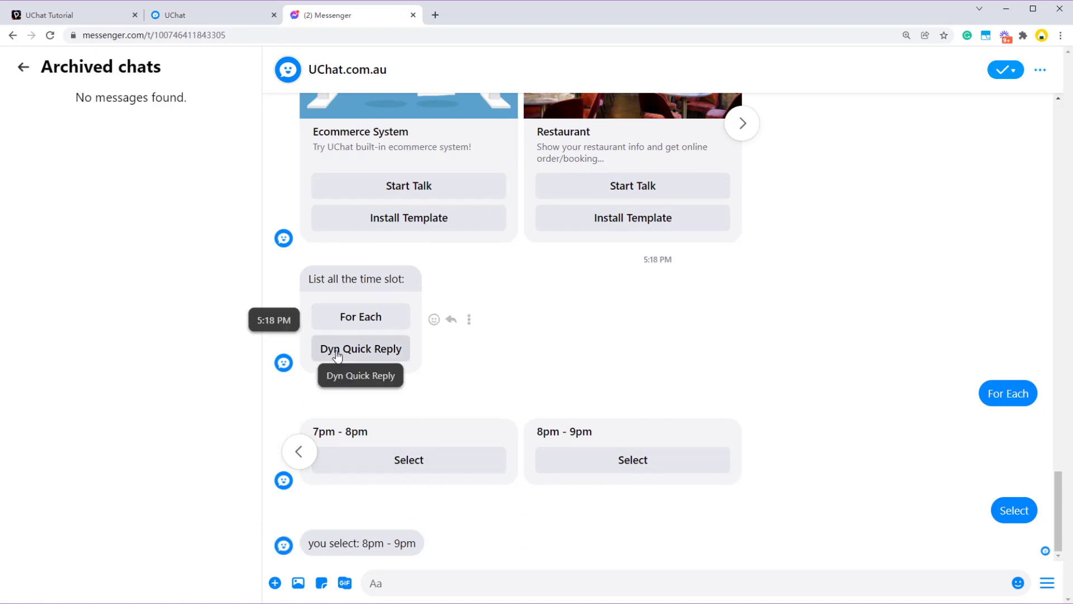
Step: Request Dyn Quick Reply slots, pick 1pm - 2pm, and show the comparison slide
click(361, 348)
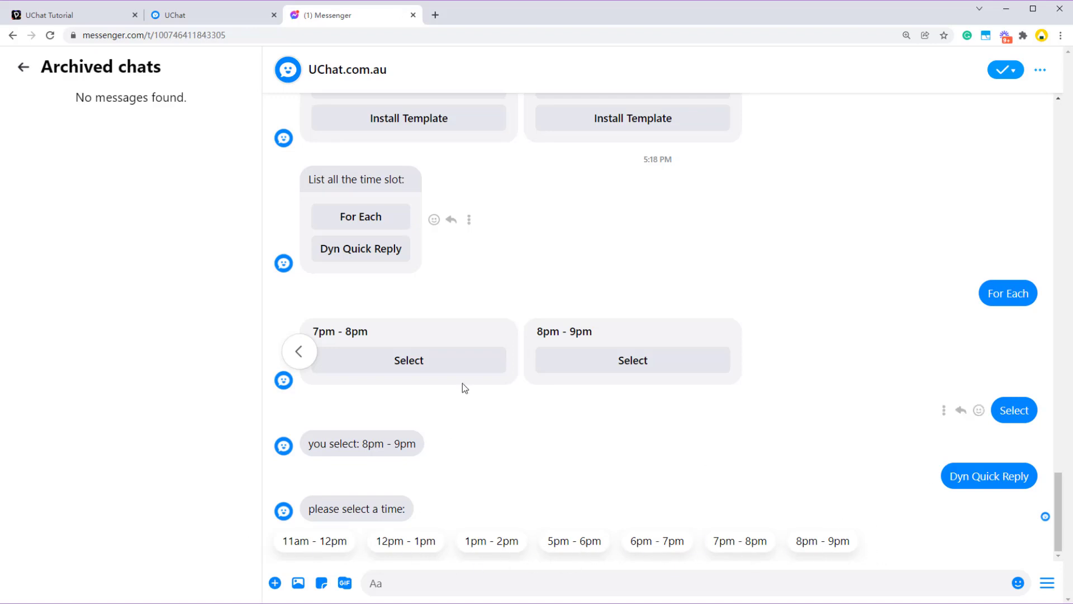
click(304, 361)
click(304, 361)
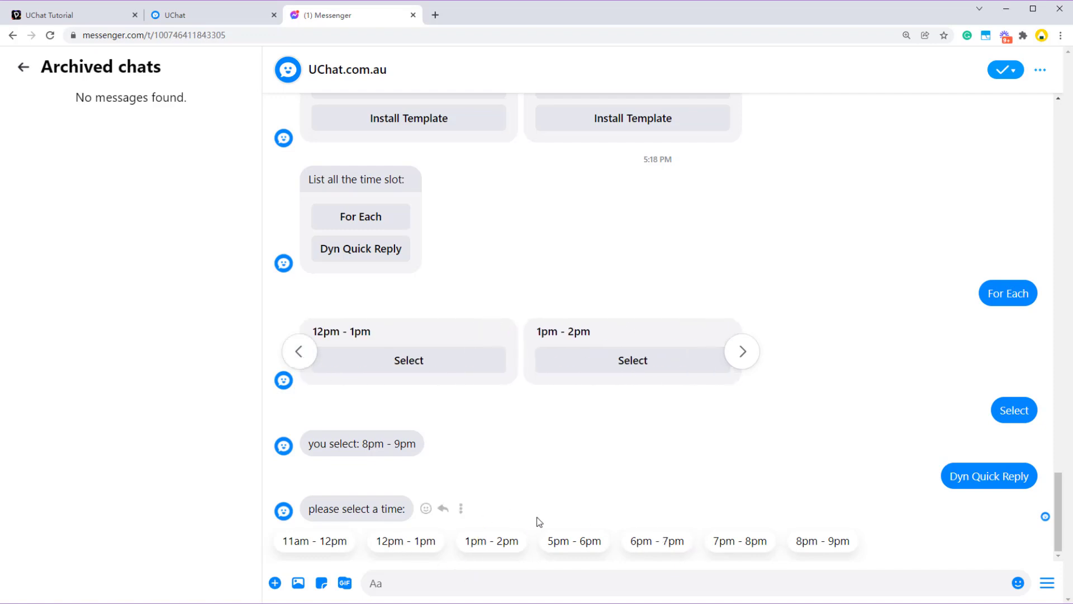
click(479, 542)
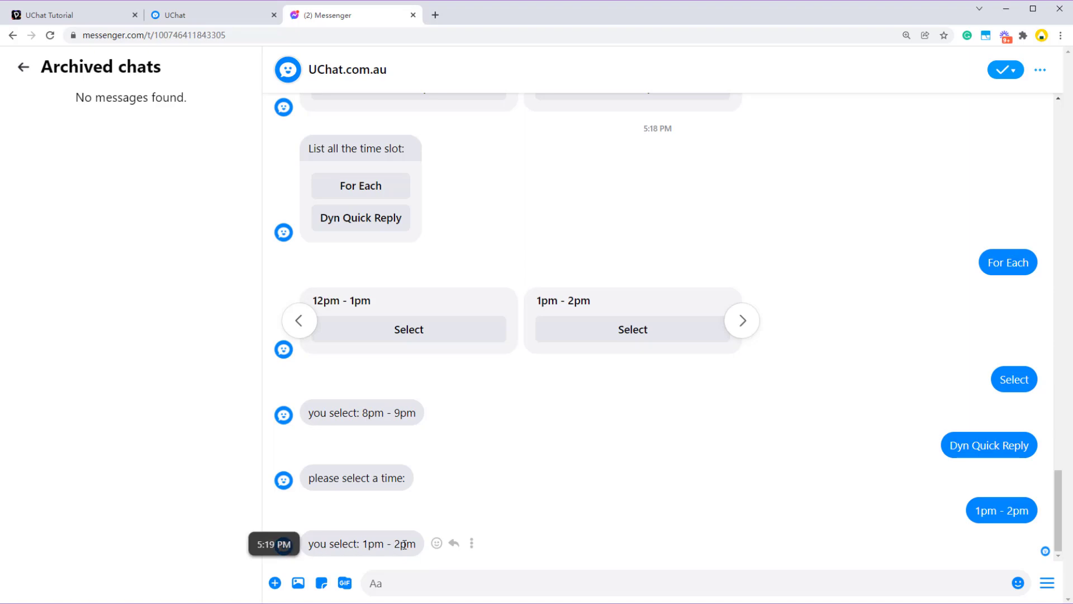
click(84, 15)
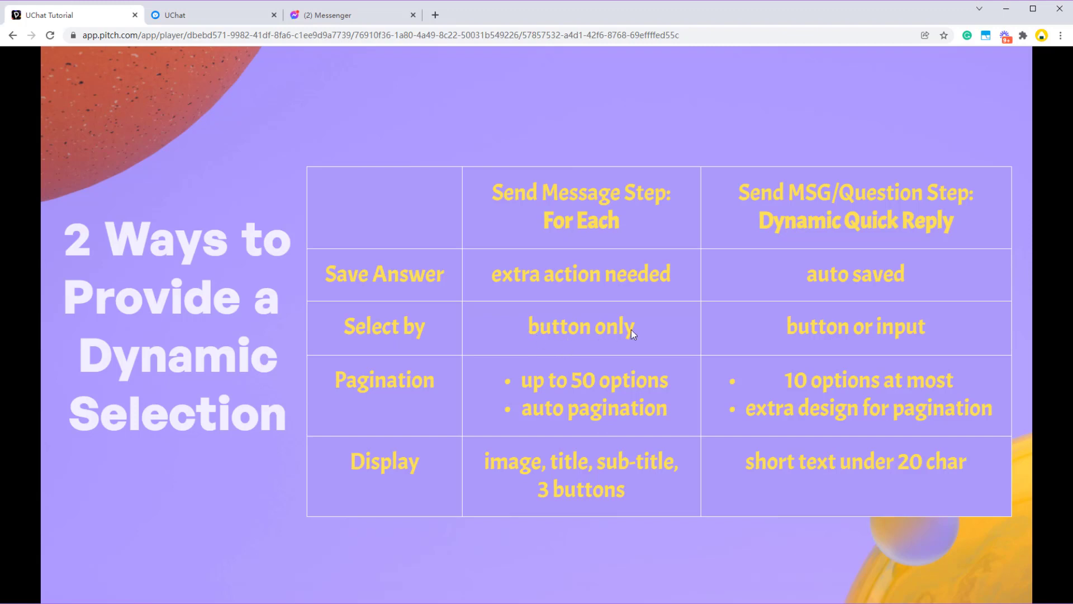
Step: Resend the For Each cards, page to the 6pm and 7pm slots, and send a typed 7pm - 8pm
click(335, 16)
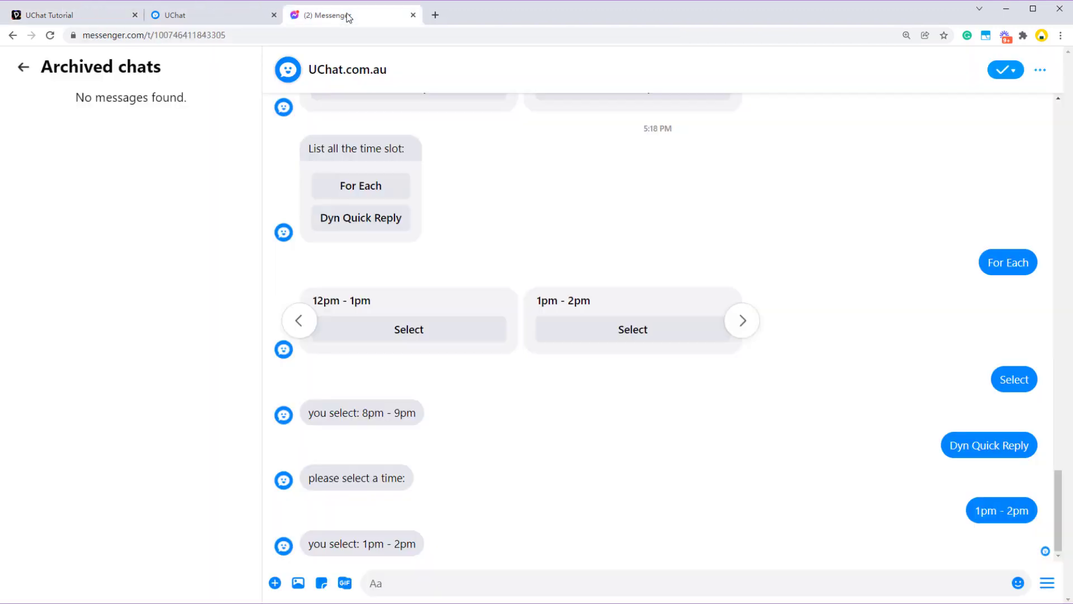
scroll(368, 380, up, 1)
click(299, 379)
click(677, 382)
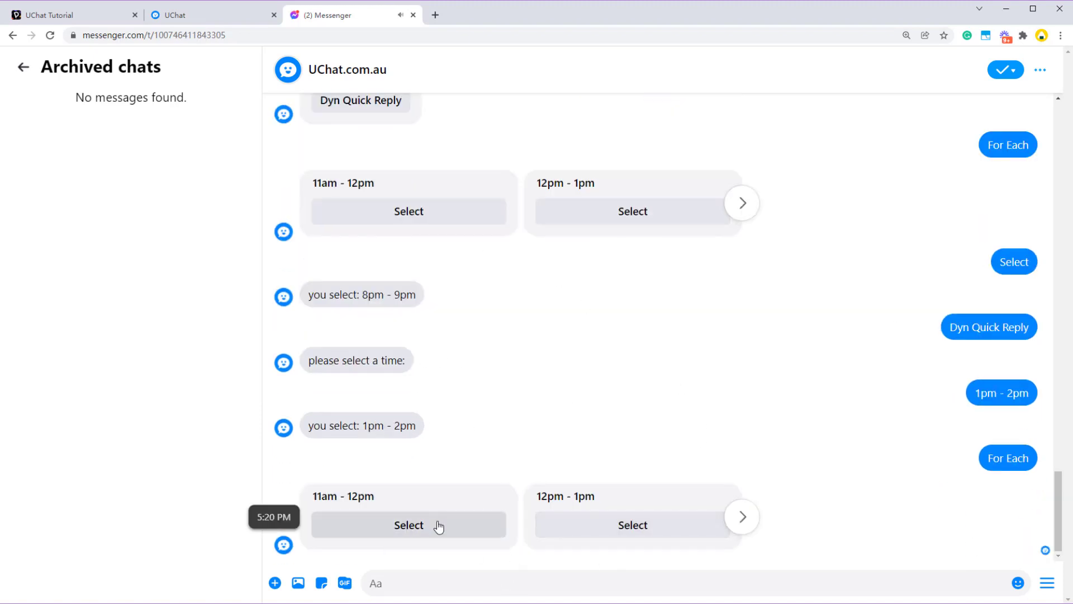
click(741, 522)
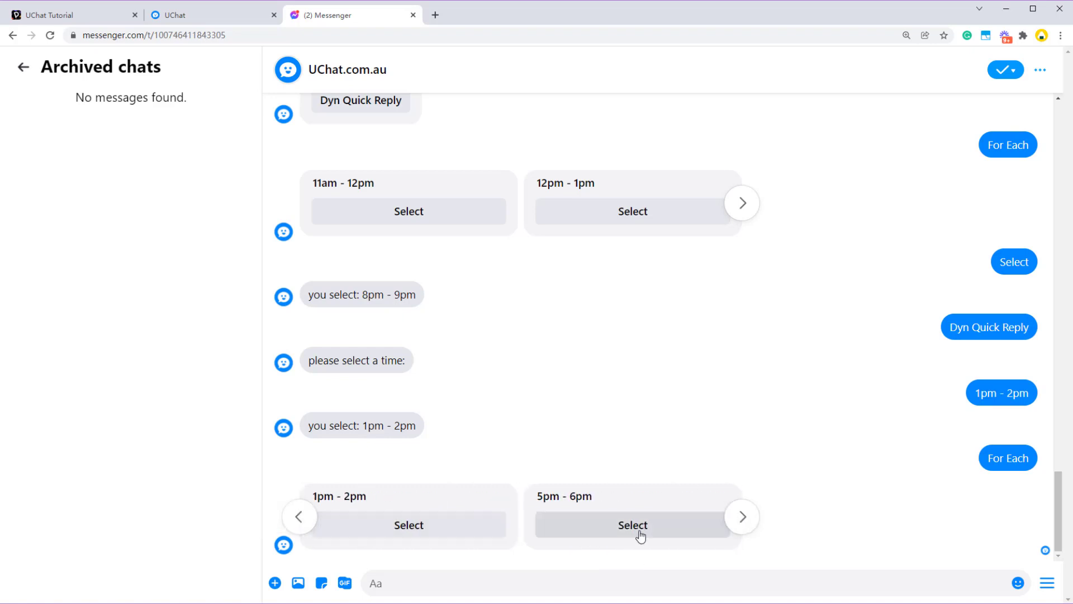
click(747, 517)
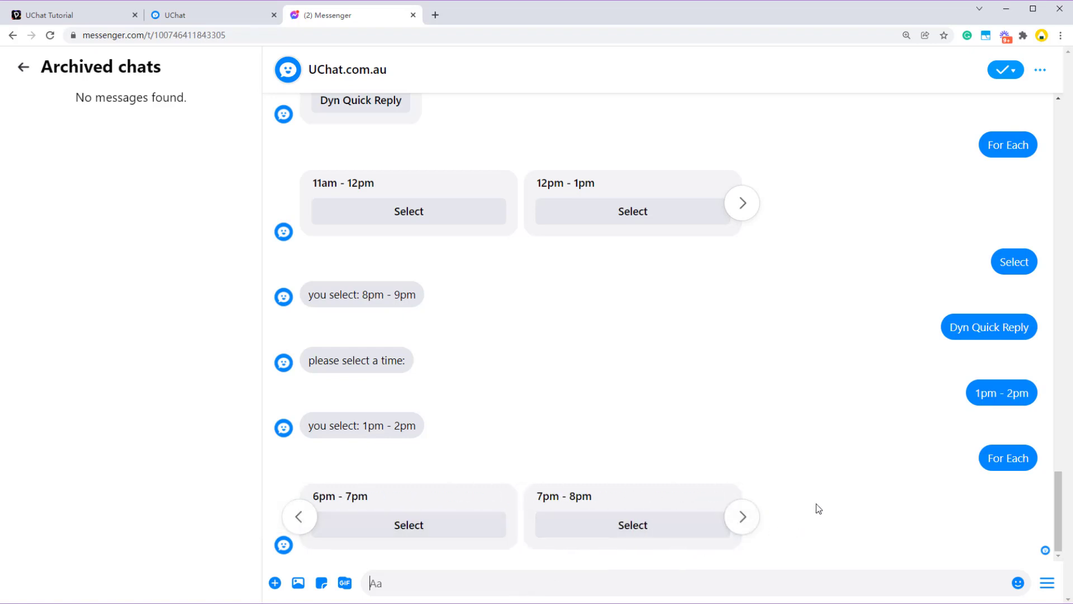
text(7pm)
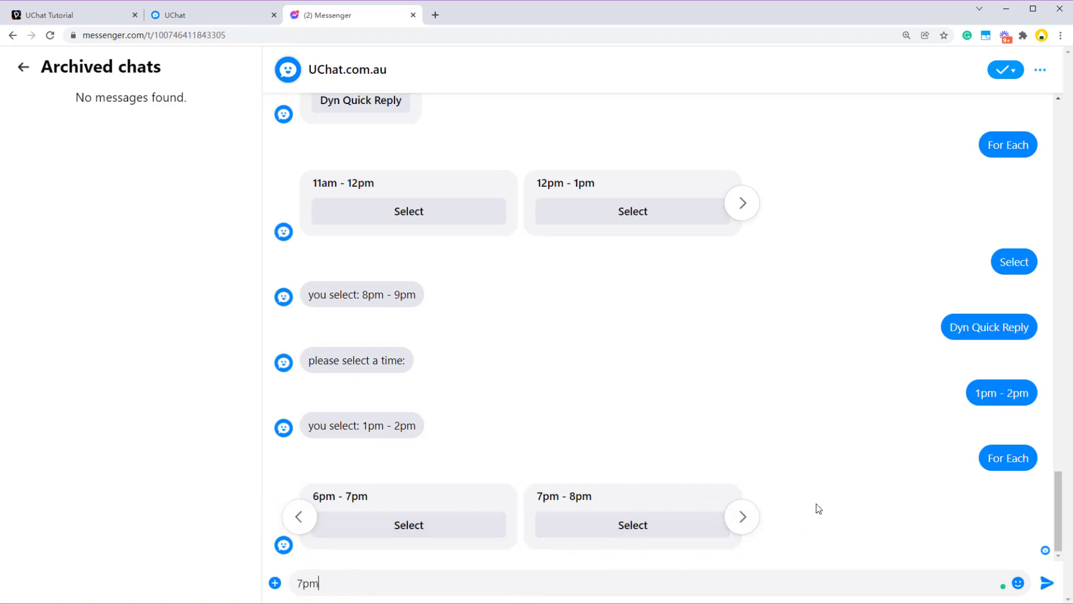
text( - 8pm)
key(Return)
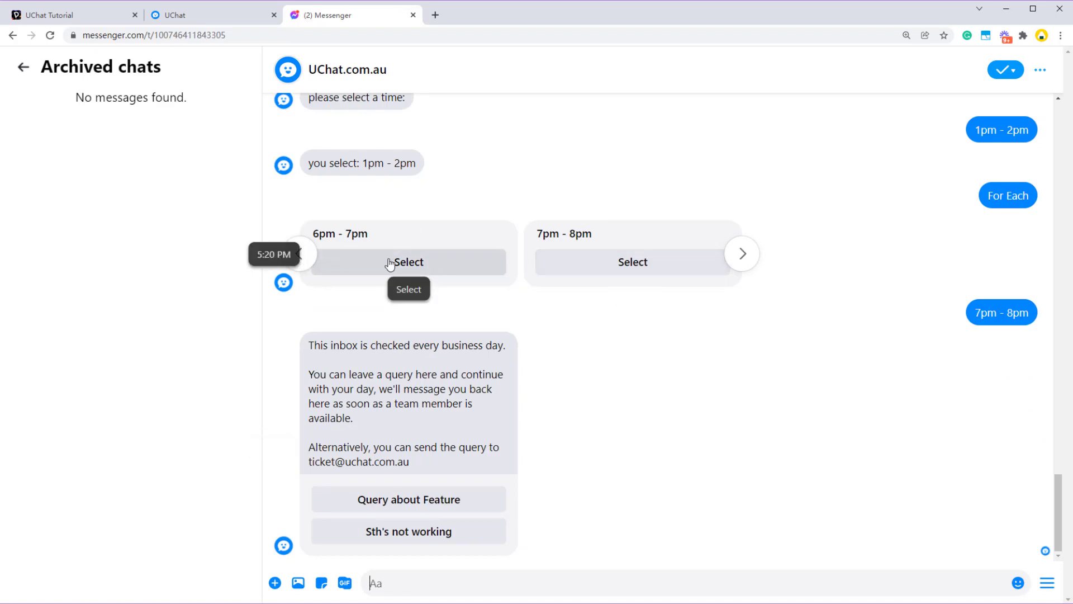
Step: Back in Messenger, request Dyn Quick Reply and answer with a typed 1pm - 2pm
click(211, 15)
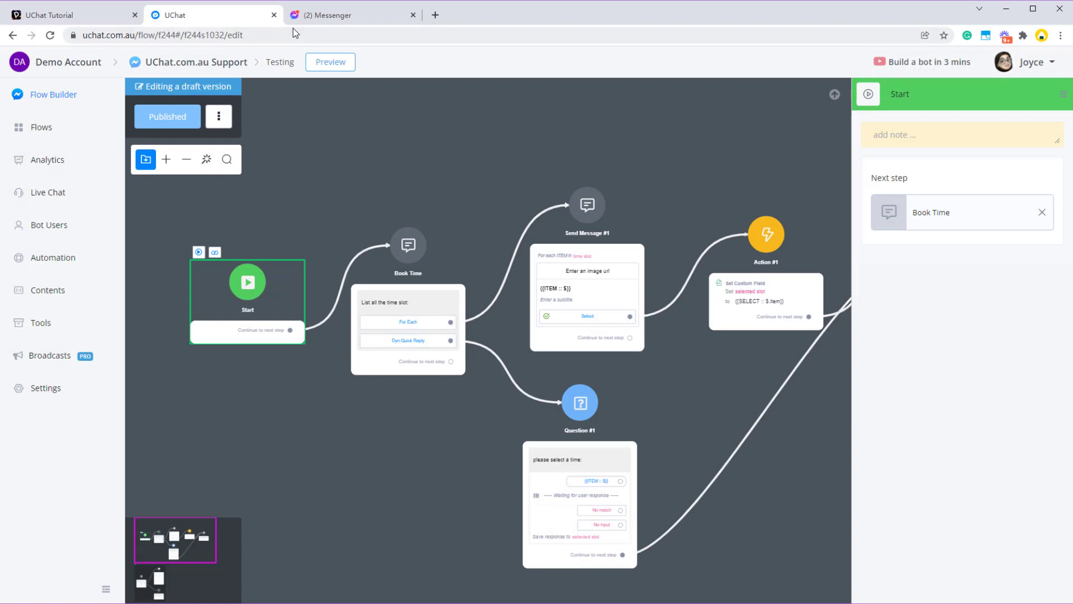
click(74, 14)
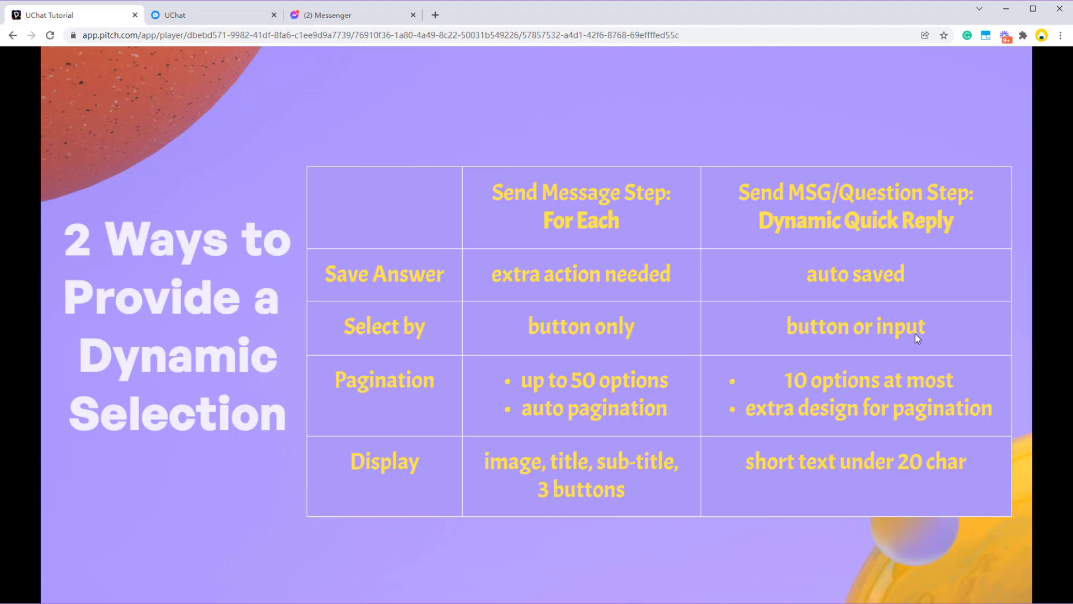
click(246, 15)
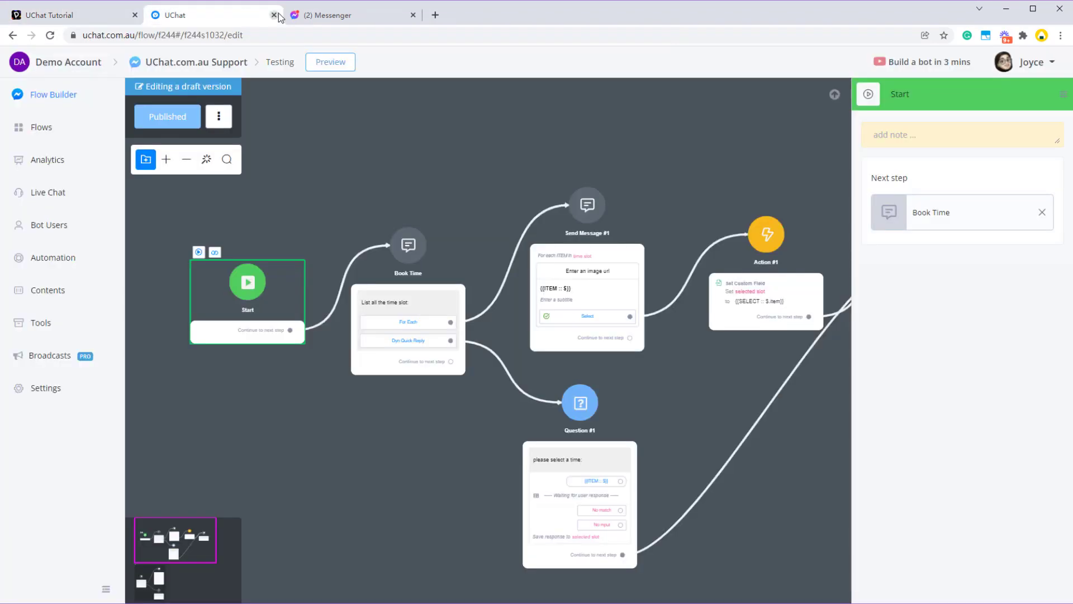
click(328, 15)
scroll(432, 256, up, 7)
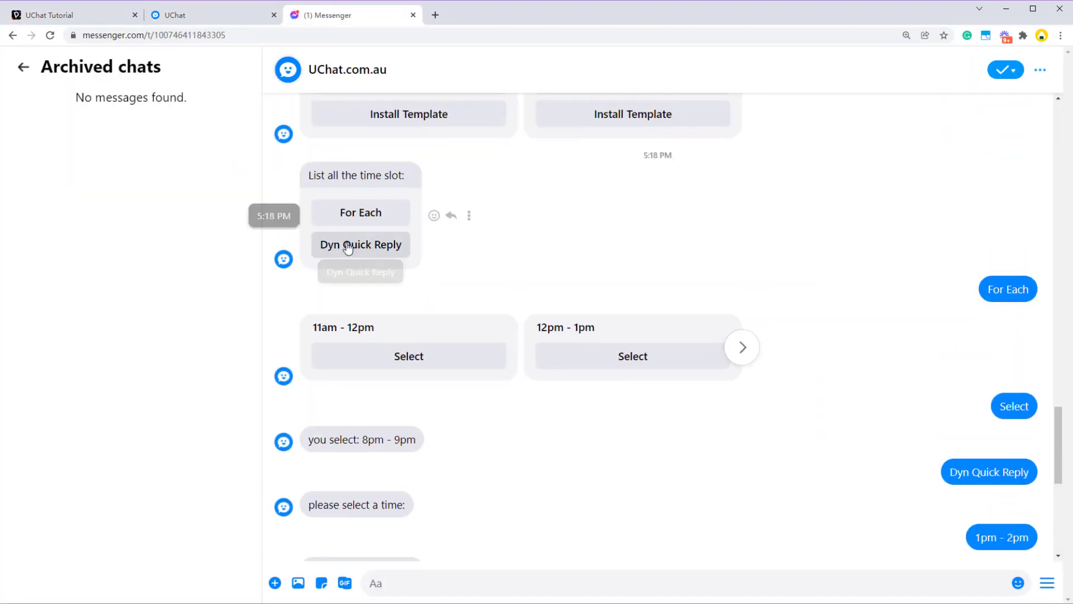
click(347, 249)
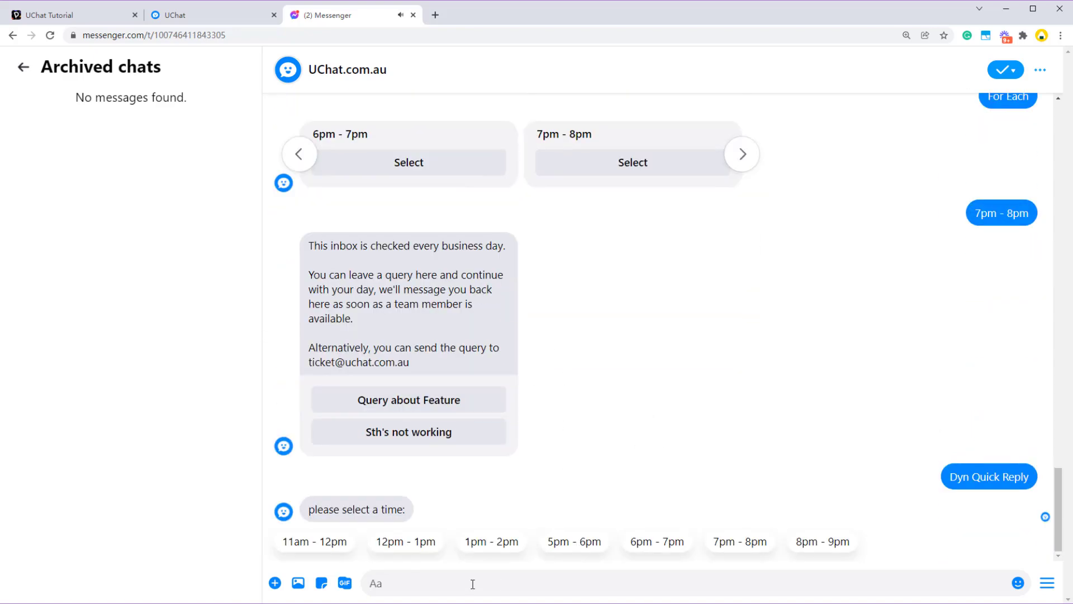
text(1pm - 2pm)
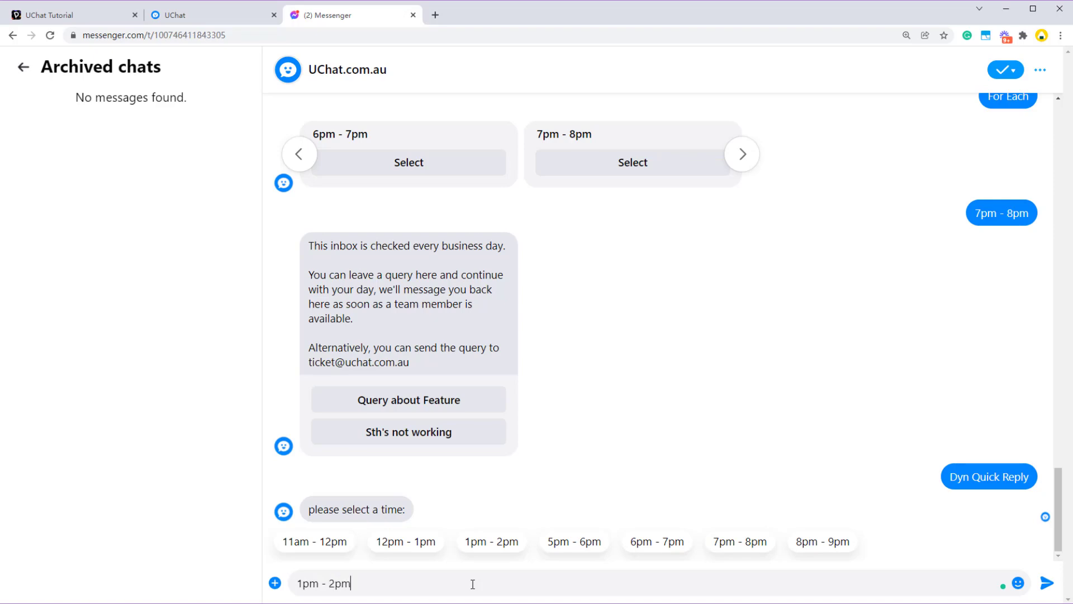
key(Return)
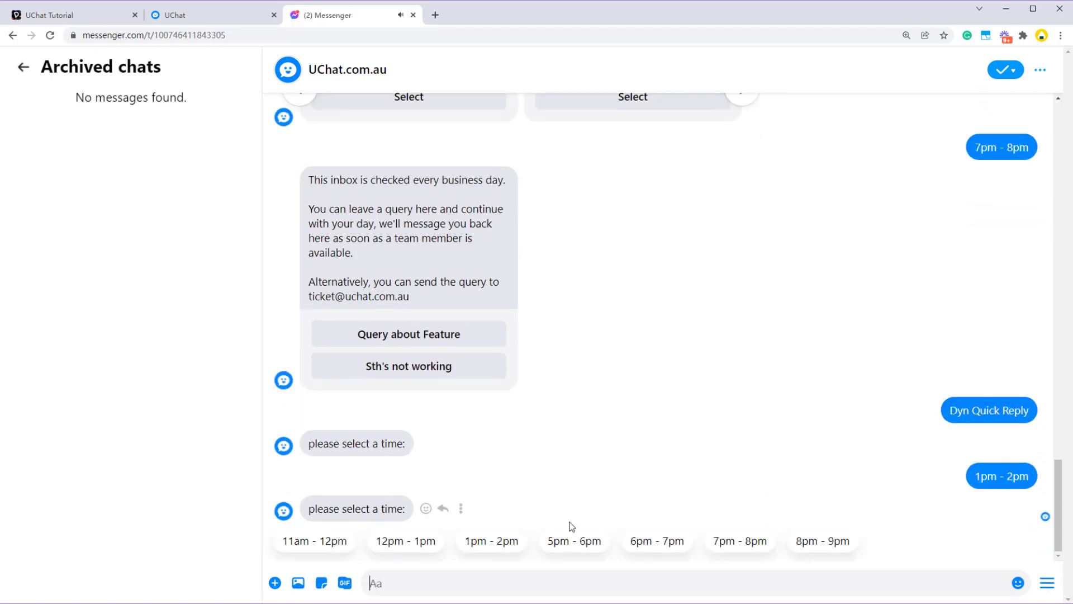
Step: Open Question #1 and delete its Choice block
click(202, 17)
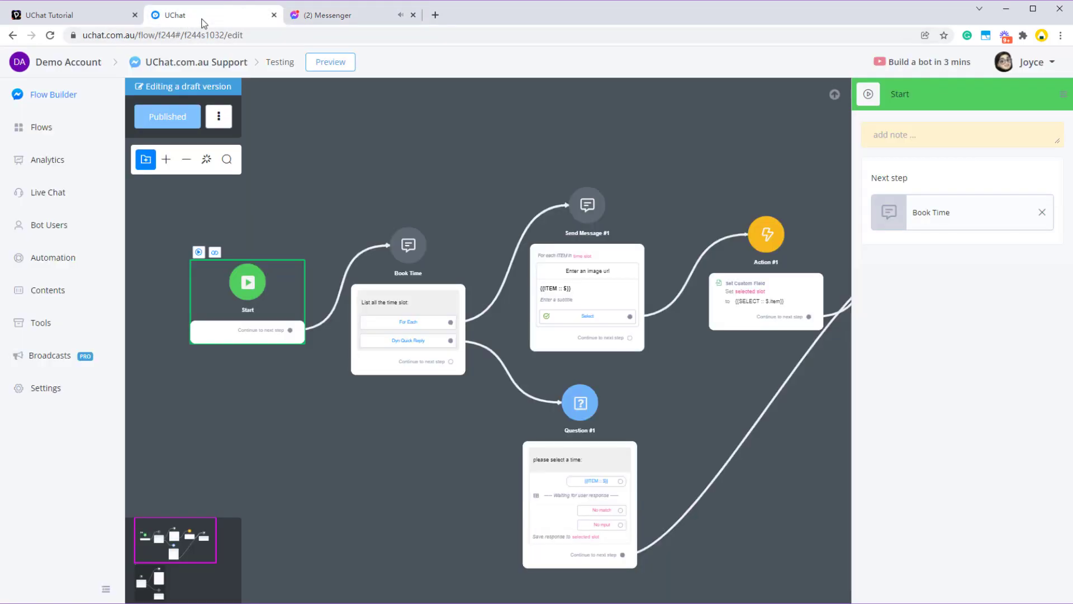
click(601, 273)
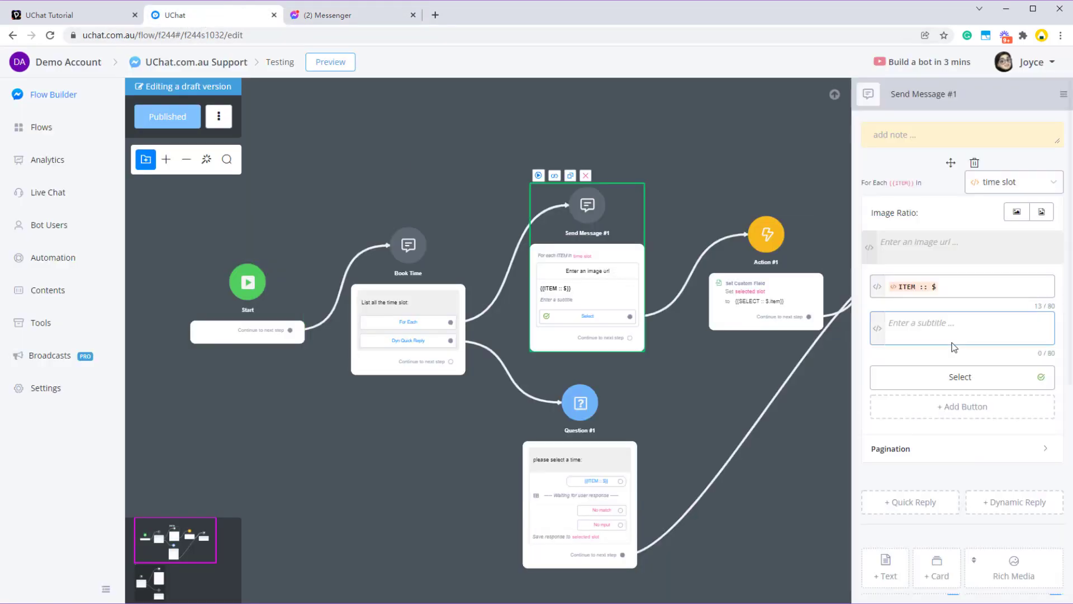
click(615, 450)
mouse_move(906, 202)
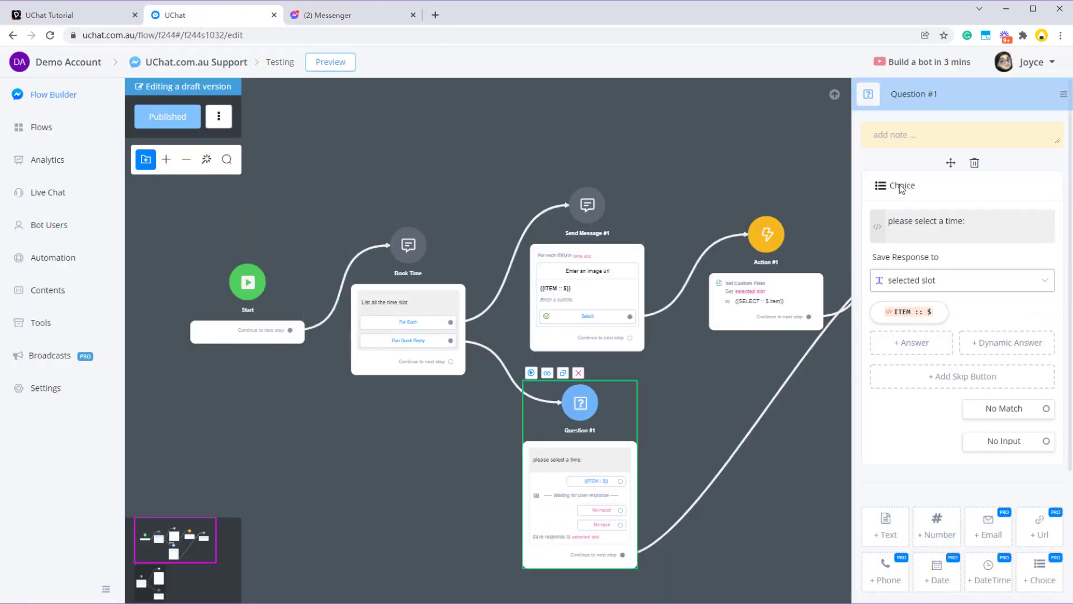
drag(998, 219, 849, 220)
key(ctrl+c)
key(Delete)
click(626, 349)
Step: Add a text block 'button or input' that saves the response to selected slot
click(882, 263)
text(button or input)
click(941, 279)
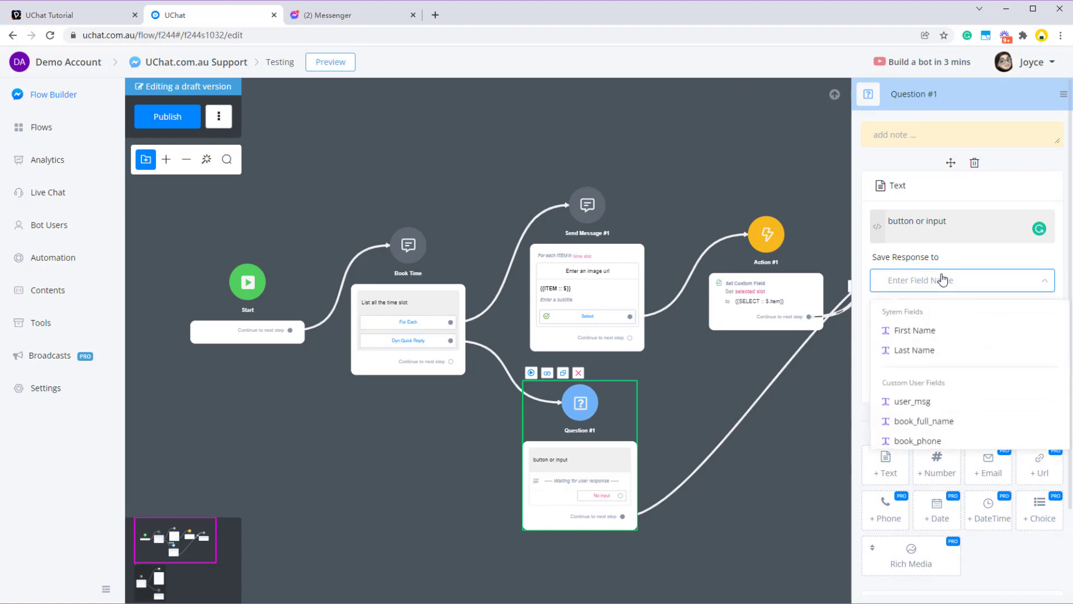
text(selec)
click(918, 350)
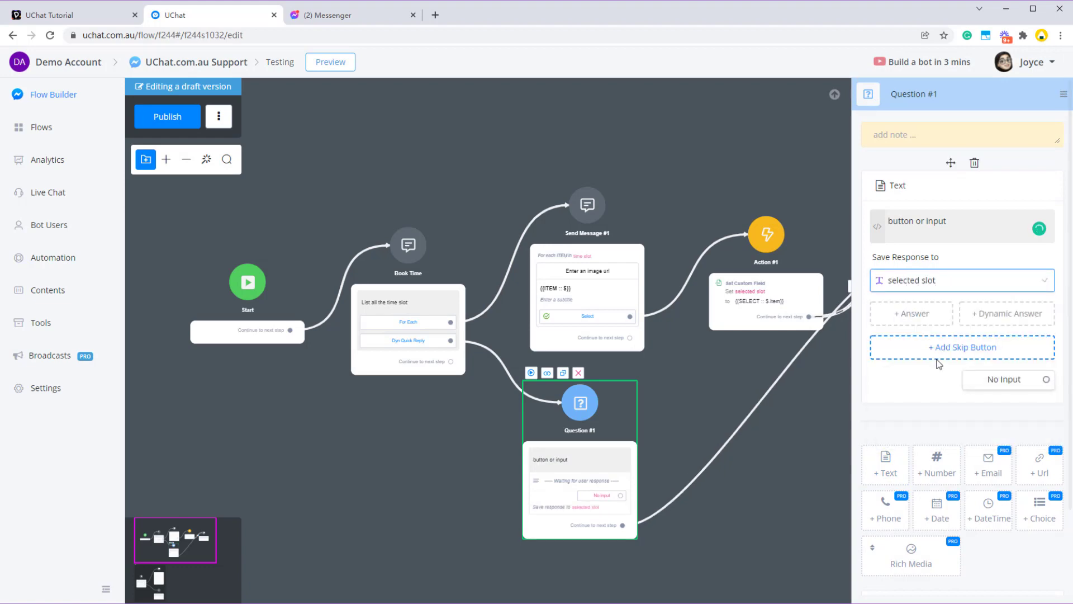
Step: Add a dynamic answer looping over time slot, with {{ITEM}} as the answer text
click(1006, 313)
click(464, 167)
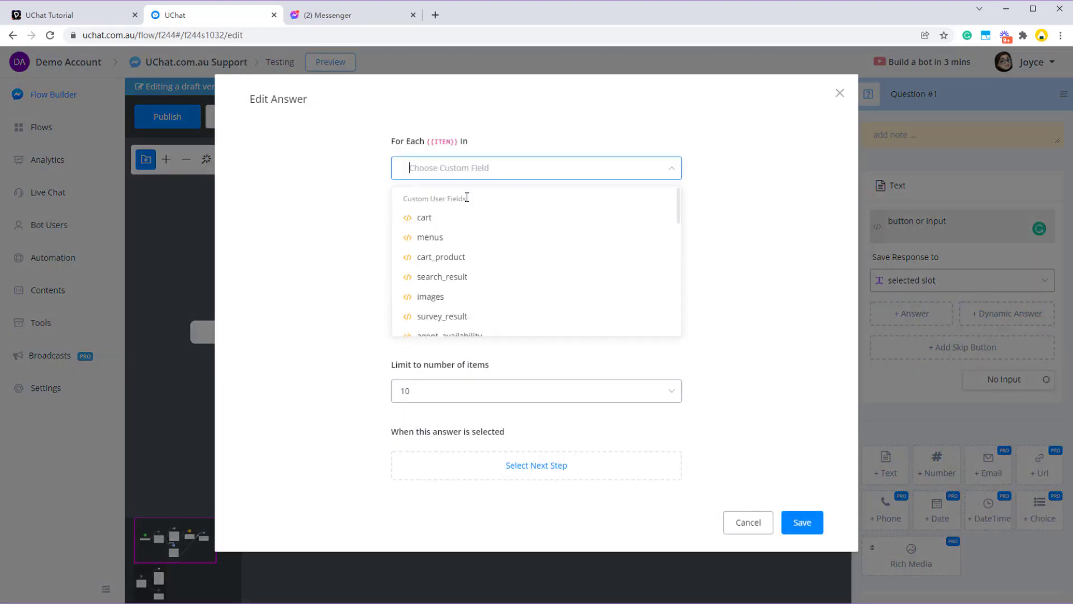
text(time)
click(464, 217)
click(444, 234)
text({{it)
key(Return)
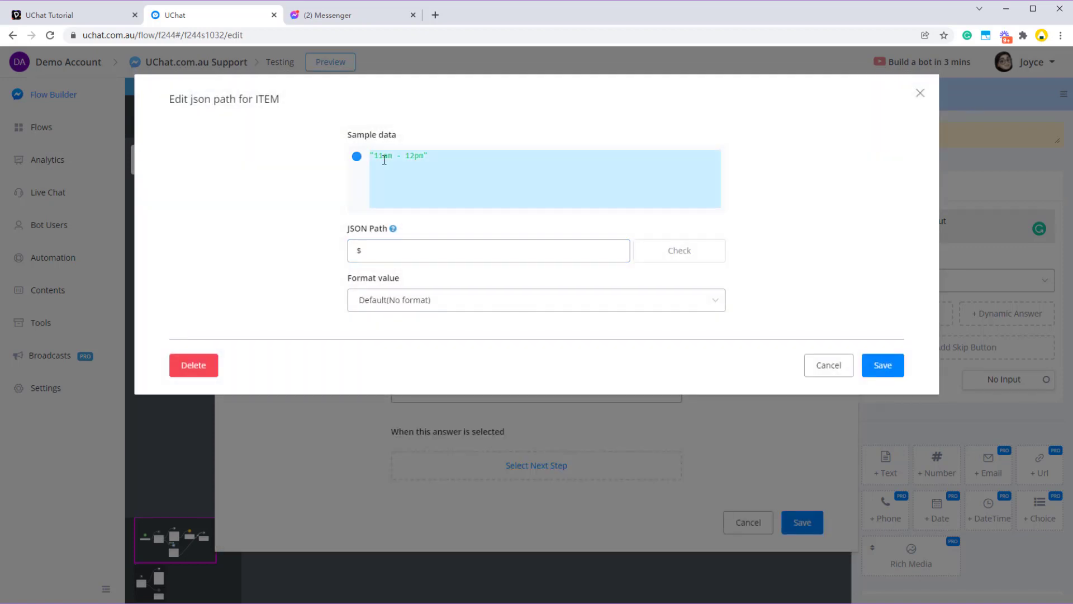
click(883, 366)
Step: Set the answer value to {{ITEM}}, save the dynamic answer, and publish the flow
click(445, 310)
text({{{)
key(Return)
click(883, 366)
click(808, 530)
scroll(680, 536, right, 3)
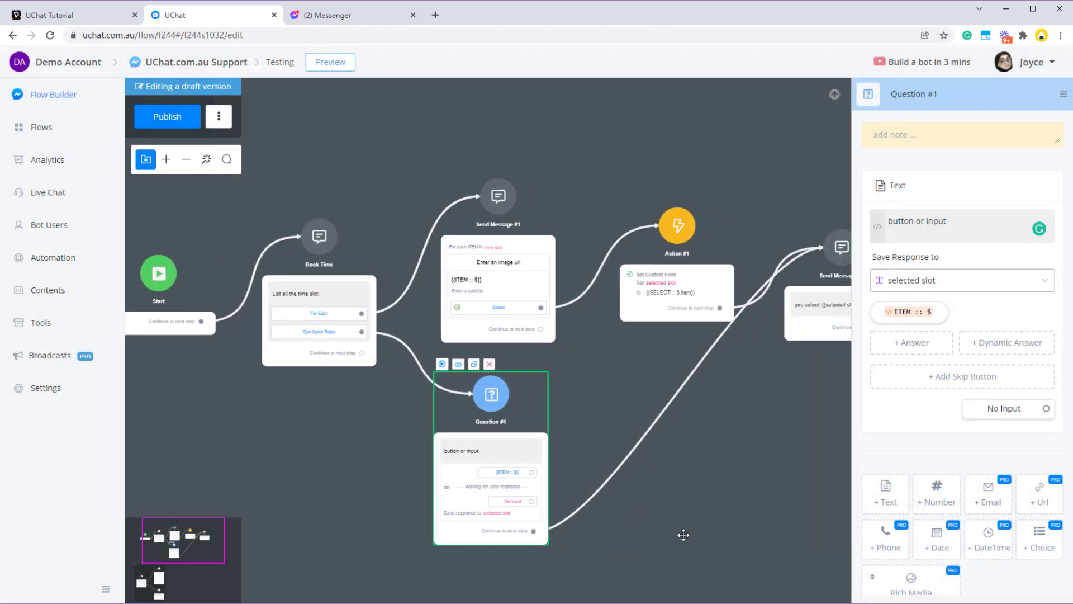
click(146, 120)
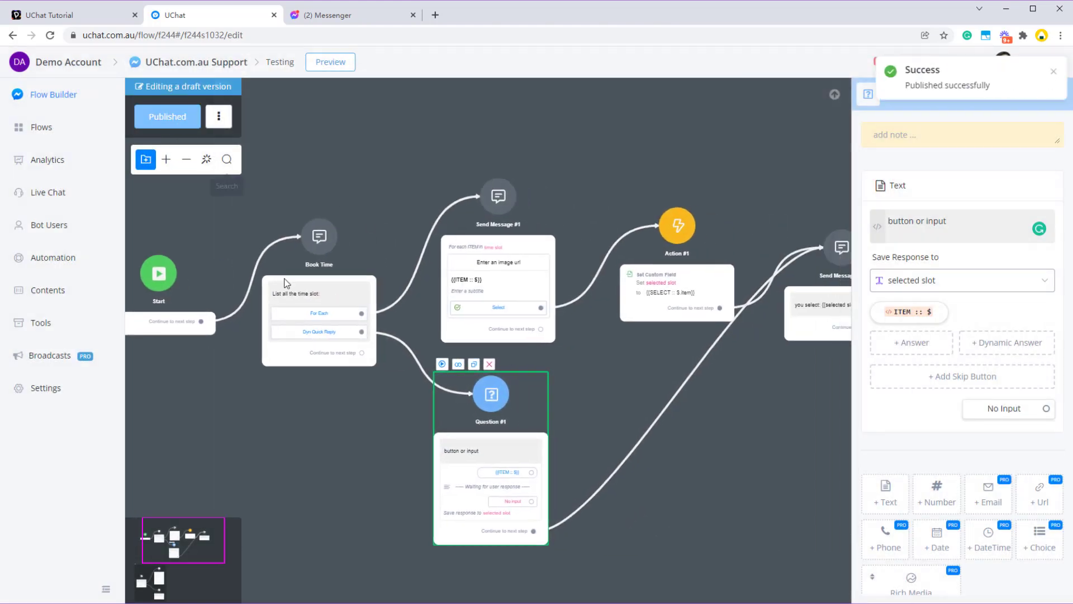
Step: Reword Question #1's text to 'please select a time:' and publish the flow
click(442, 364)
click(363, 12)
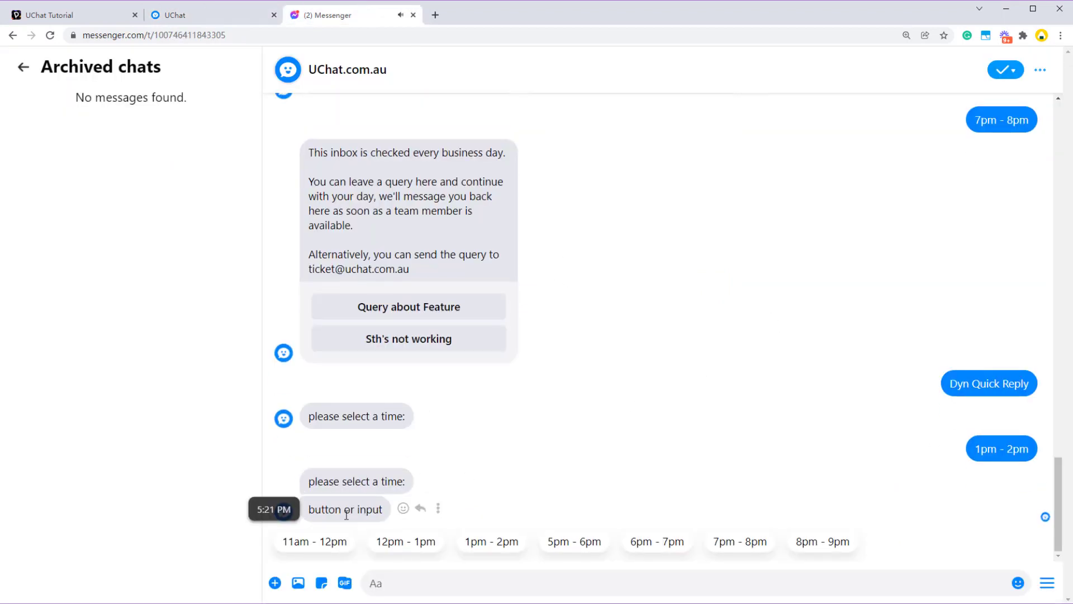
click(235, 15)
drag(698, 476, 600, 485)
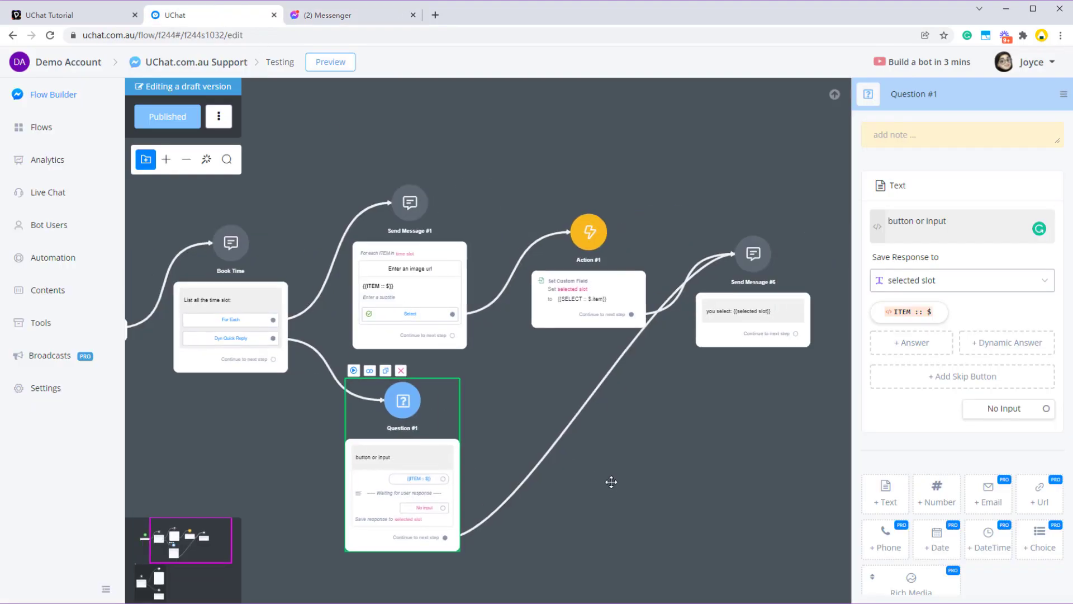
drag(975, 227, 881, 213)
text(please select a time:)
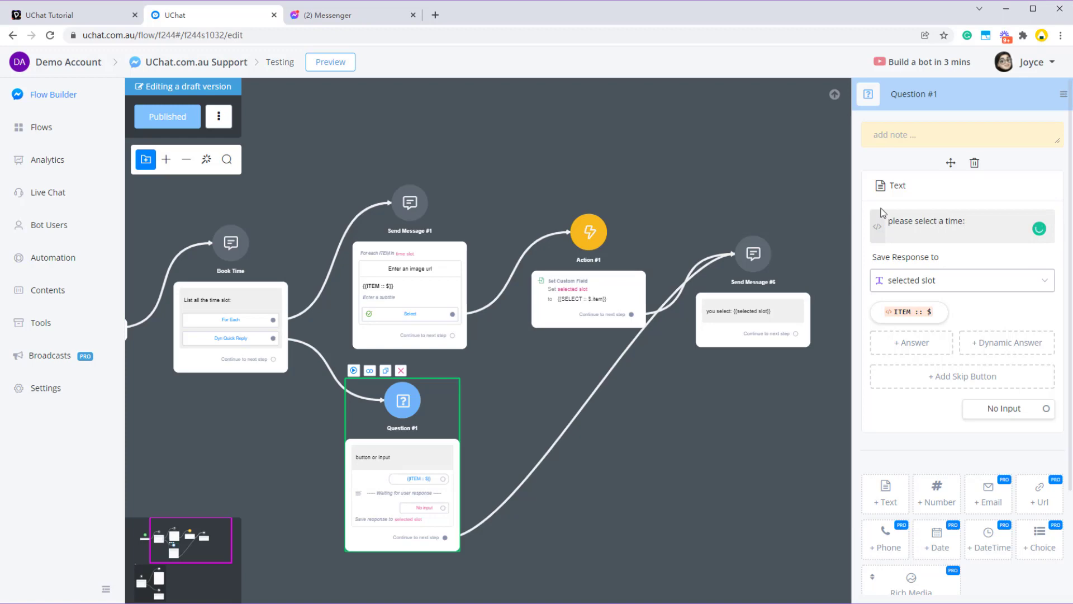
click(161, 117)
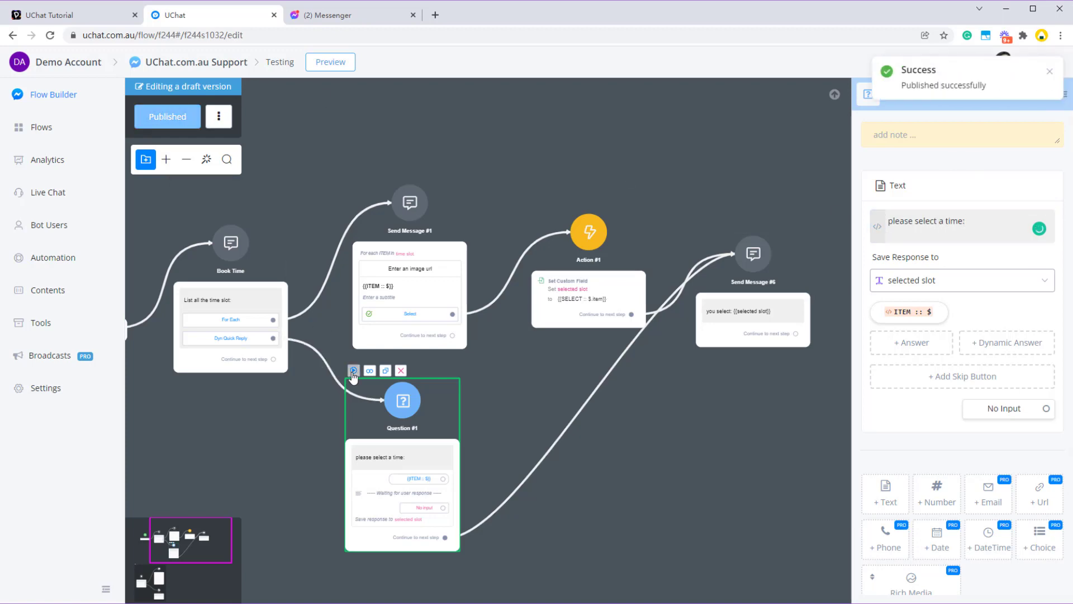
Step: In Messenger, send a typed 1pm - 2pm, then tap the 5pm - 6pm quick reply
click(362, 22)
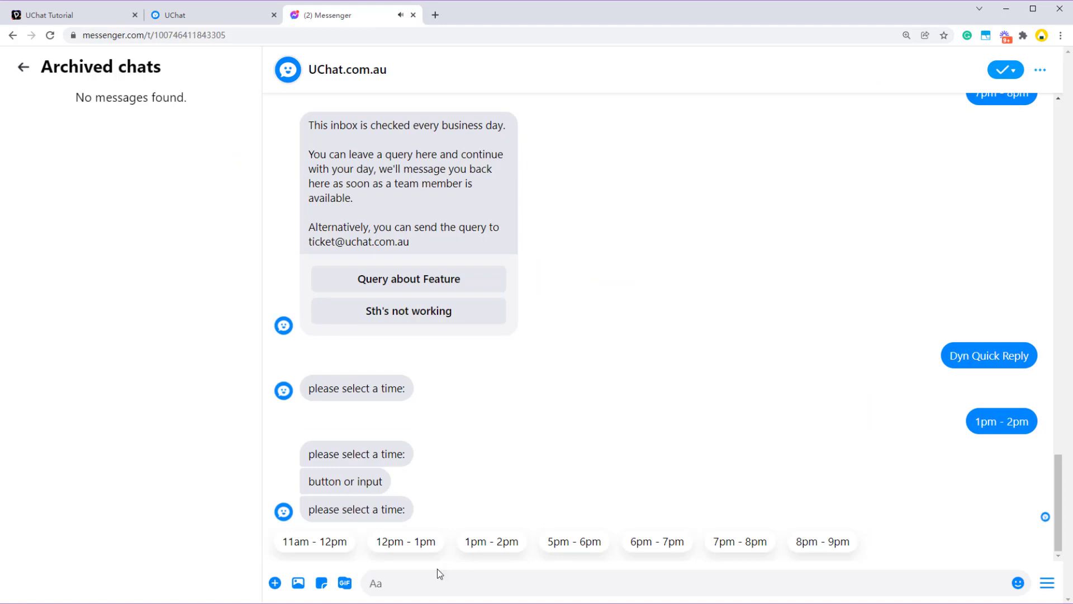
text(1pm - 2pm)
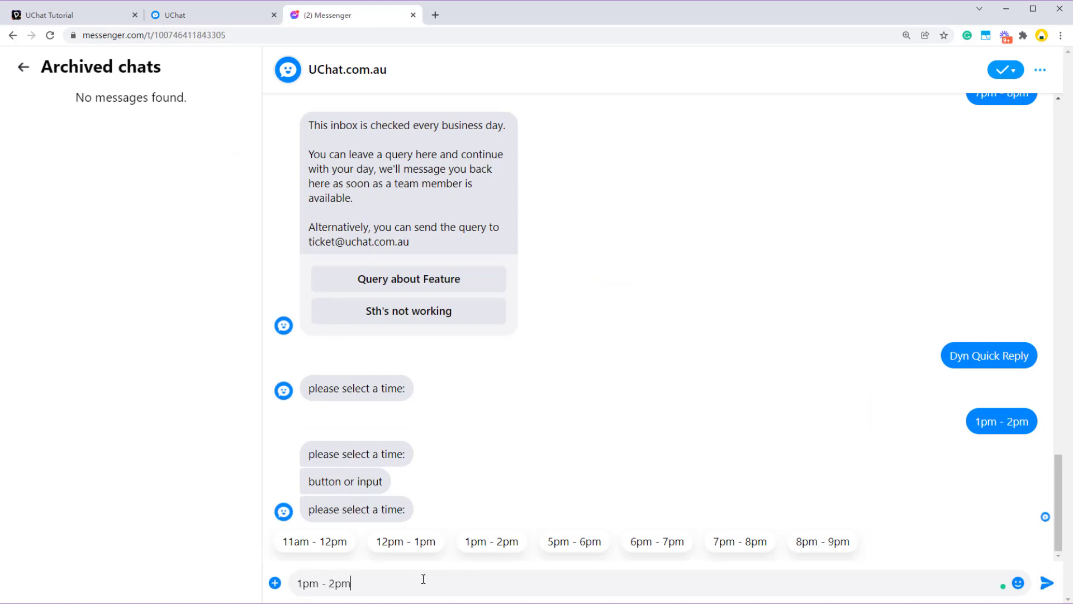
key(Return)
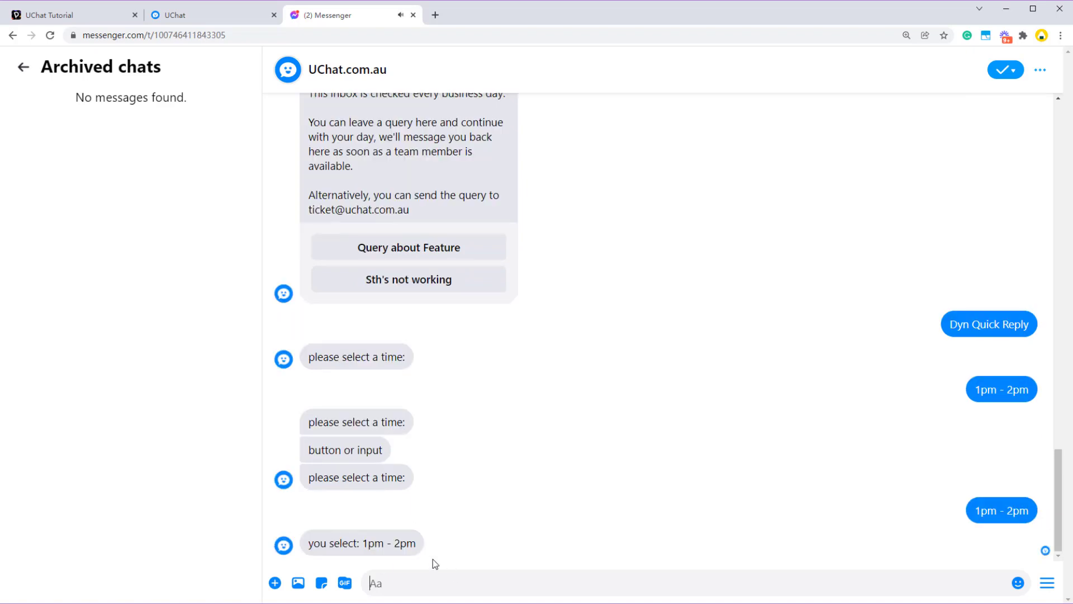
drag(311, 544, 403, 546)
click(403, 546)
scroll(419, 342, up, 6)
scroll(414, 290, up, 5)
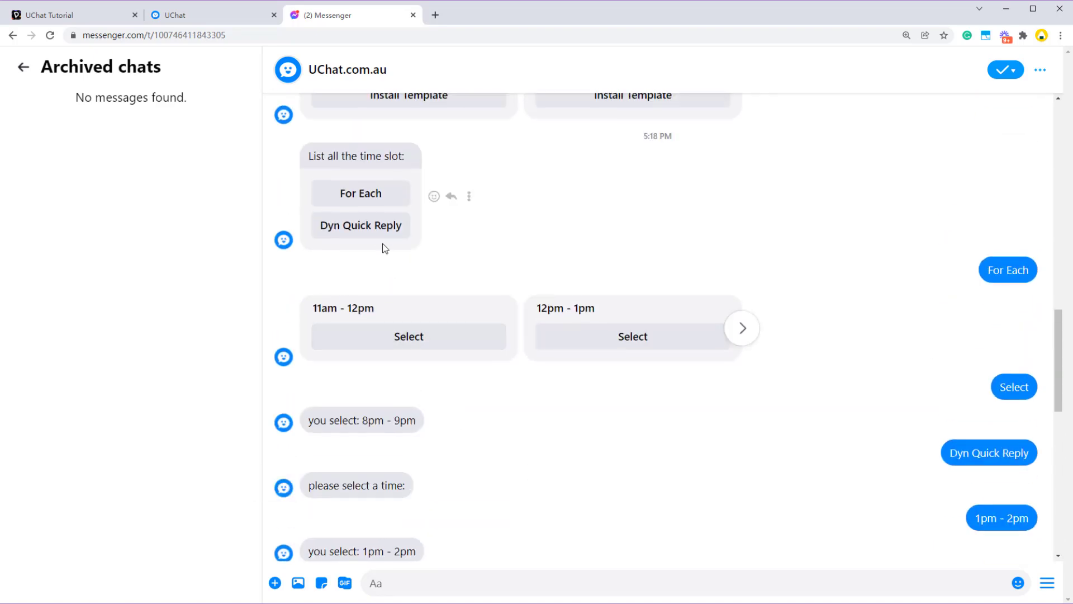
scroll(597, 442, down, 10)
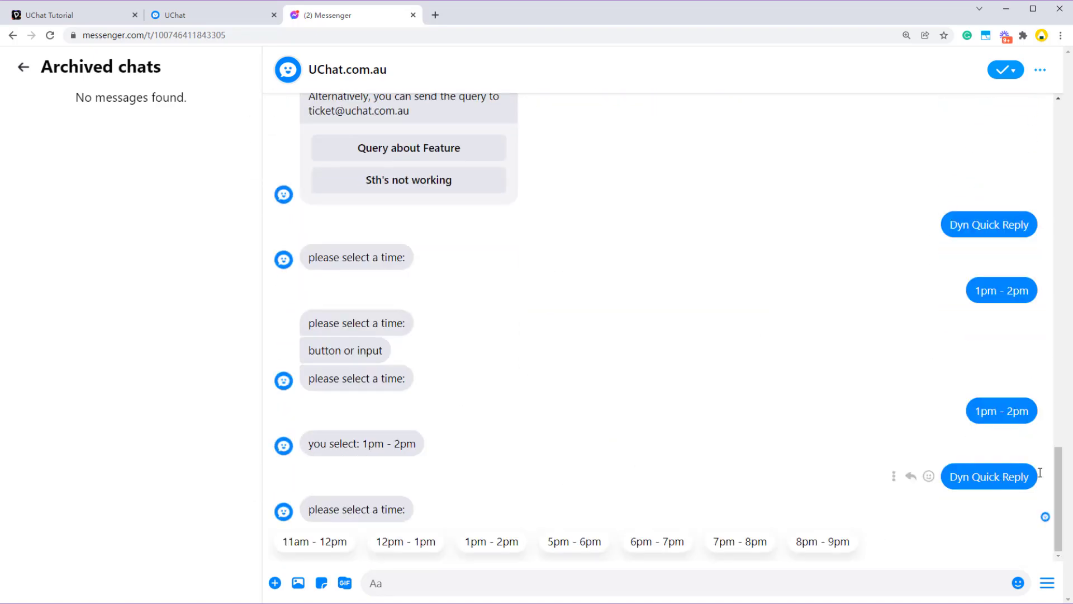
click(574, 542)
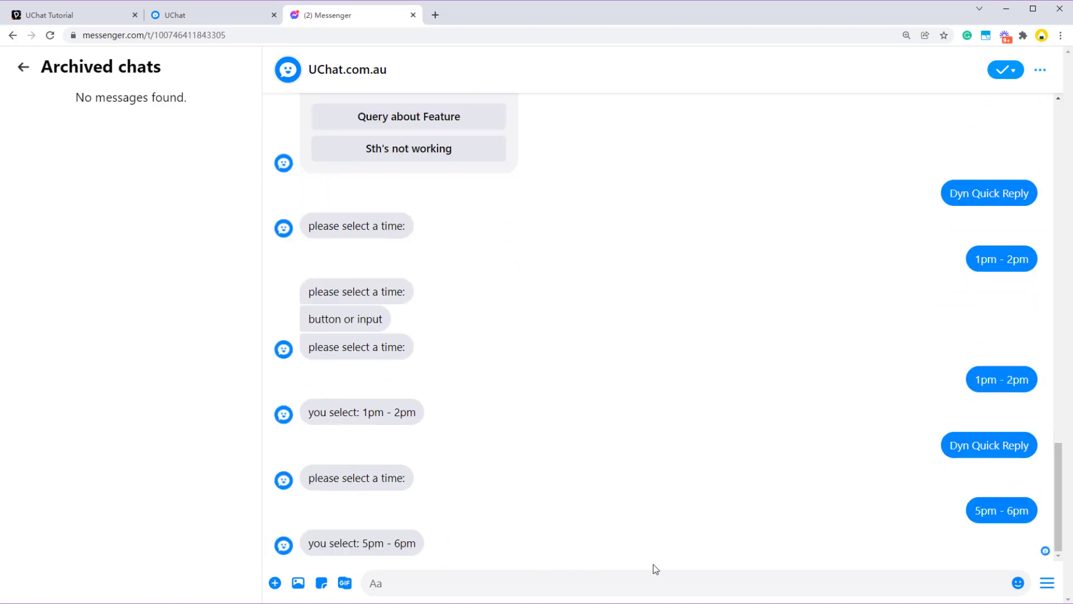
Step: View the comparison slide, then select the Book Time step and open the Bot Fields list
click(91, 9)
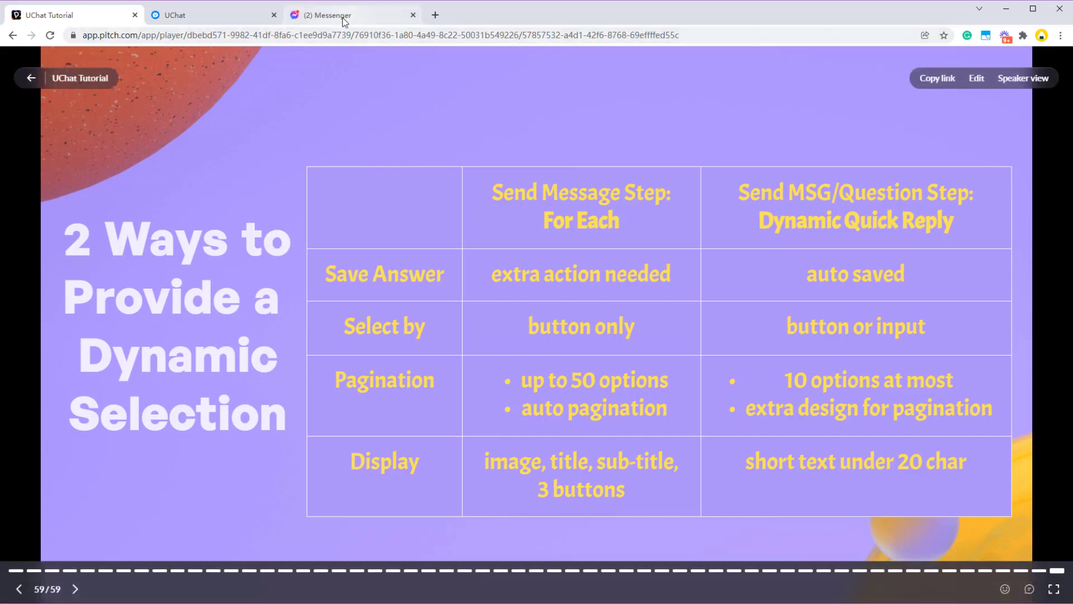
click(224, 18)
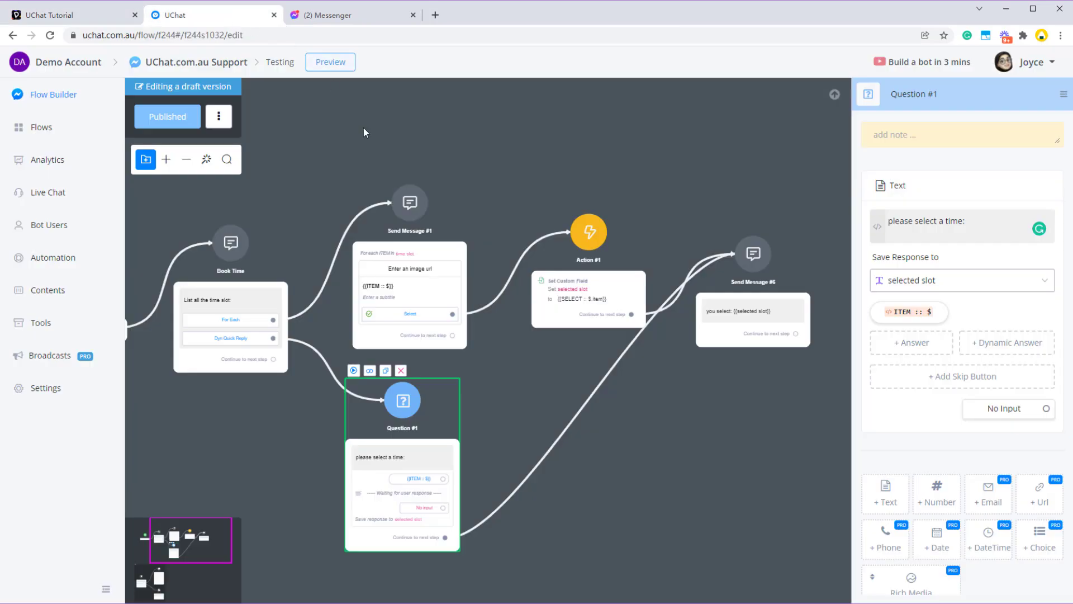
scroll(670, 292, down, 10)
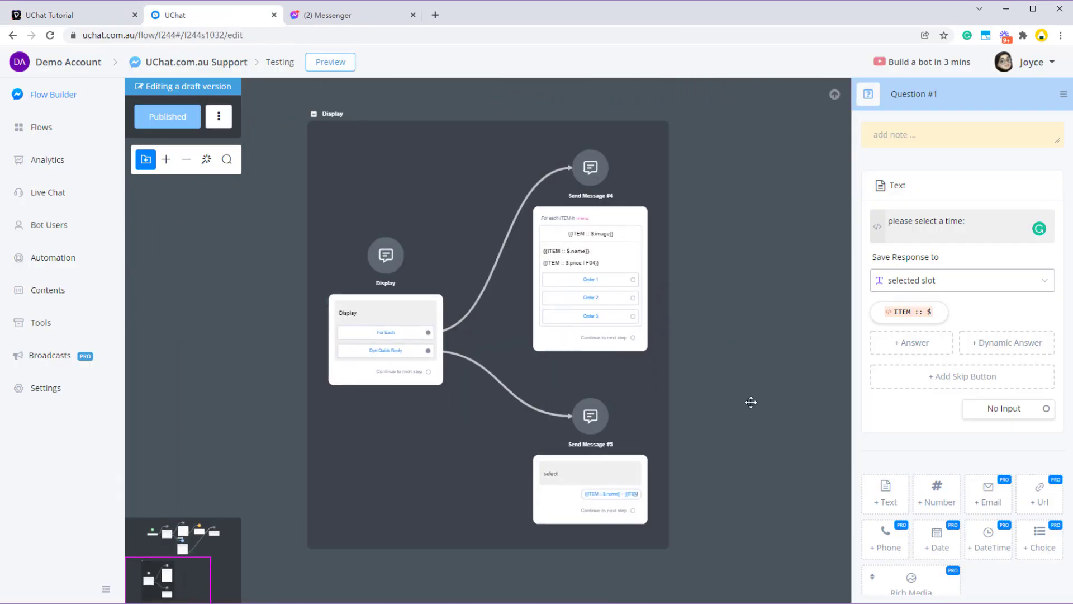
scroll(726, 405, up, 10)
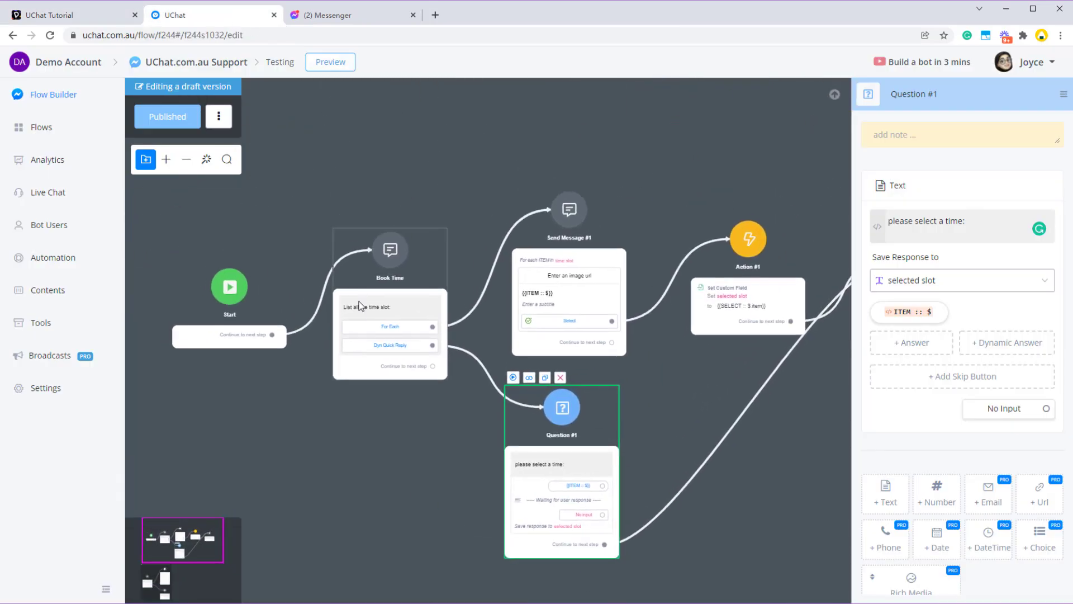
click(371, 297)
click(61, 291)
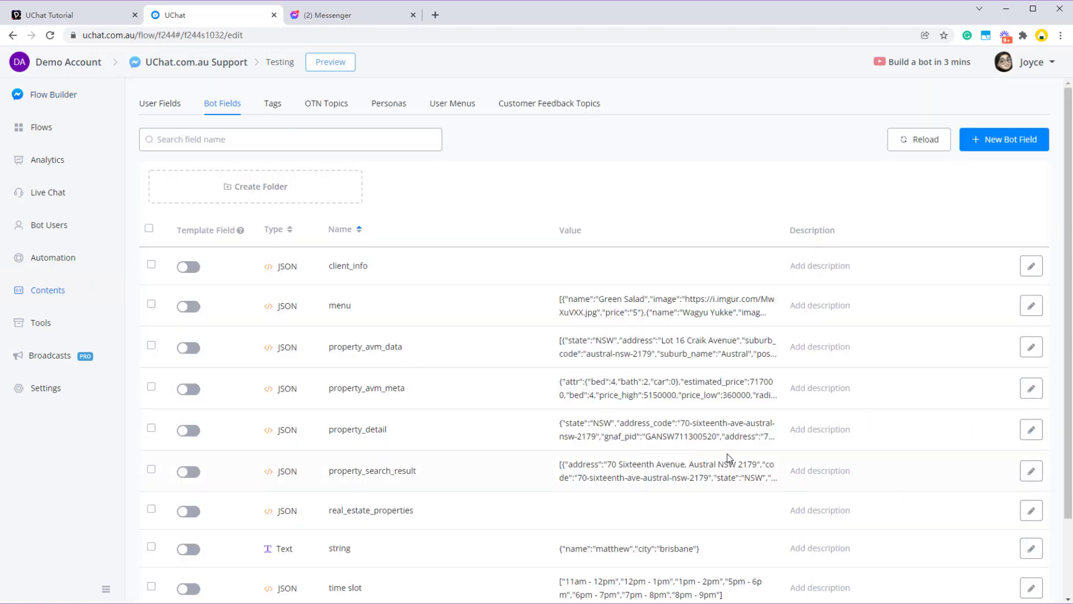
Step: Open the time slot field and append one copy of its seven slot entries
scroll(727, 480, down, 3)
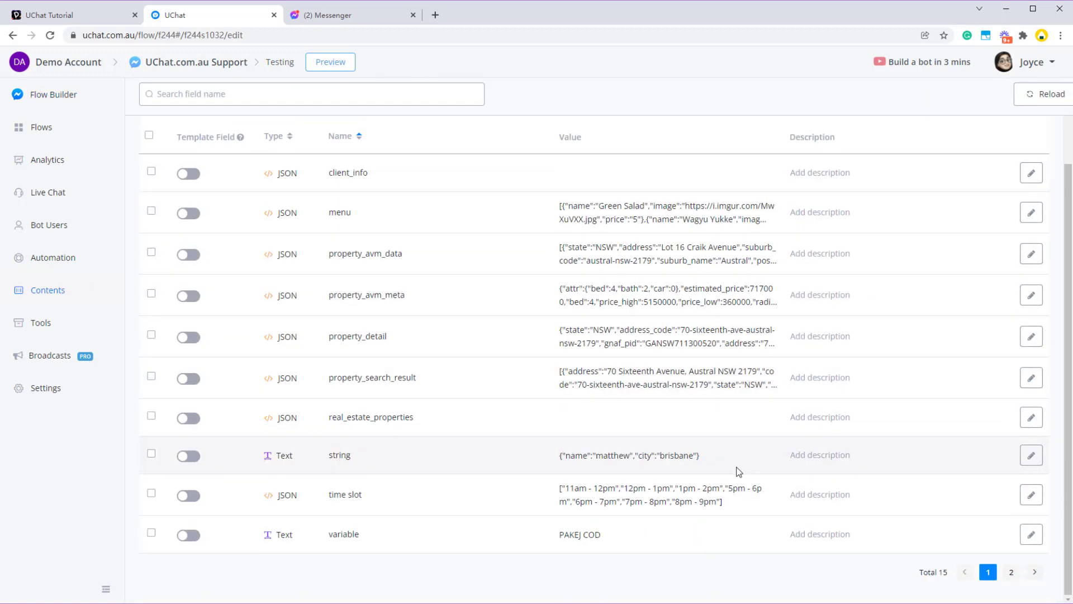
click(1031, 494)
drag(407, 323, 346, 263)
key(ctrl+c)
click(410, 320)
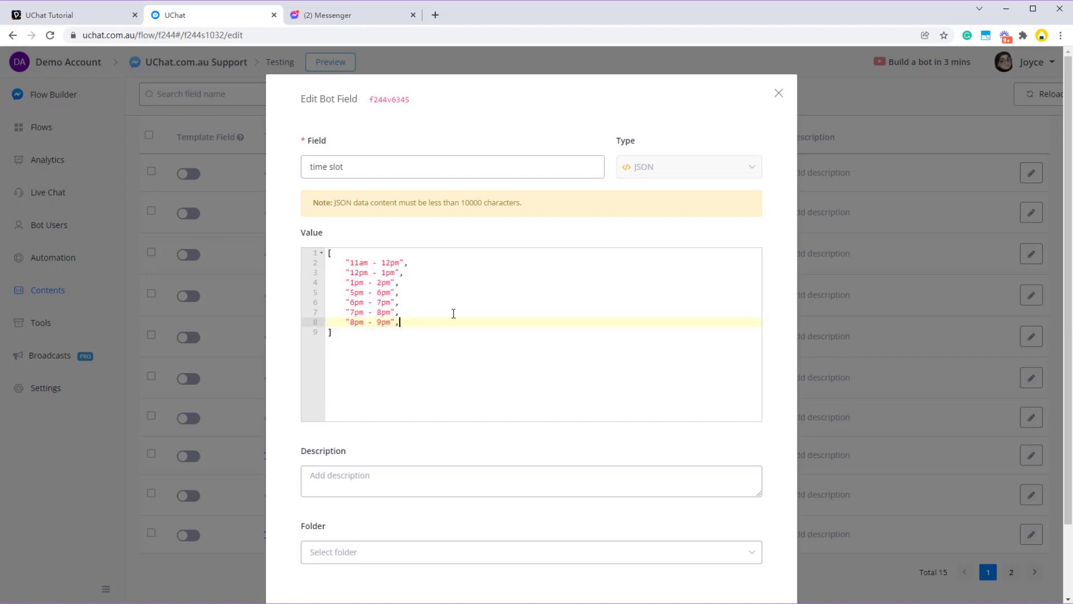
text(,)
key(Return)
key(ctrl+v)
Step: Append a second copy of the seven slots and save the time slot field
text(,)
key(Return)
key(ctrl+v)
scroll(412, 413, up, 1)
scroll(482, 414, up, 1)
scroll(481, 414, down, 5)
click(747, 547)
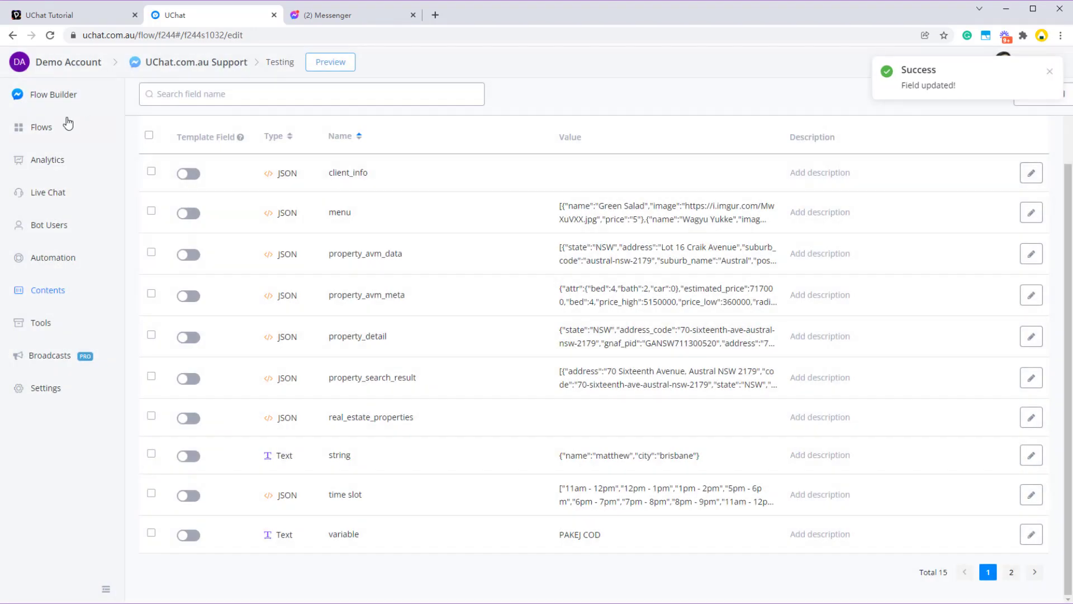
click(332, 20)
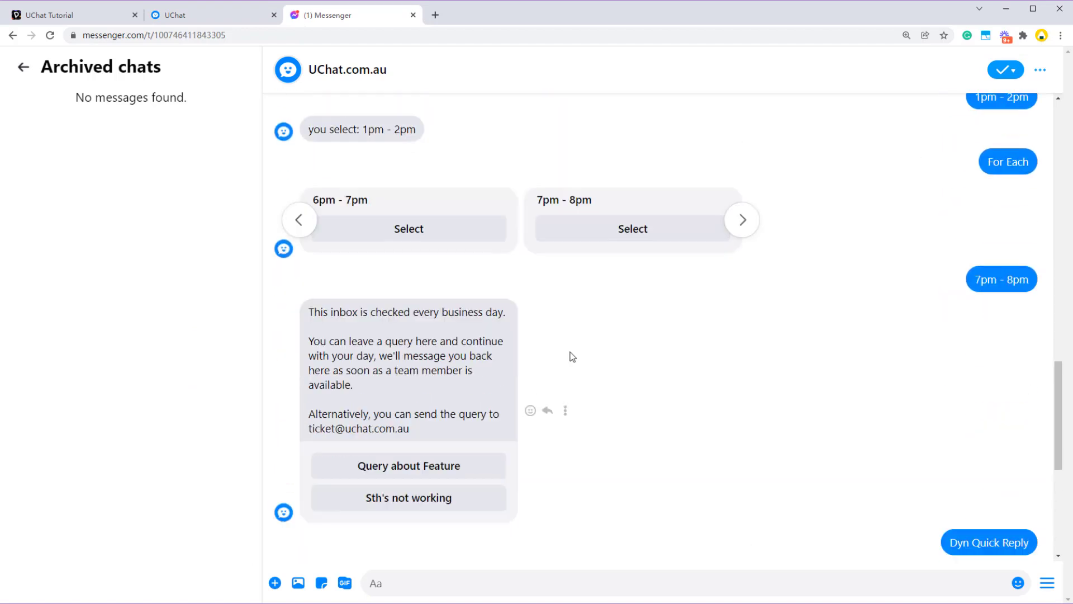
Step: Preview Book Time in Messenger and page through the For Each slot cards, loading two more batches
click(203, 15)
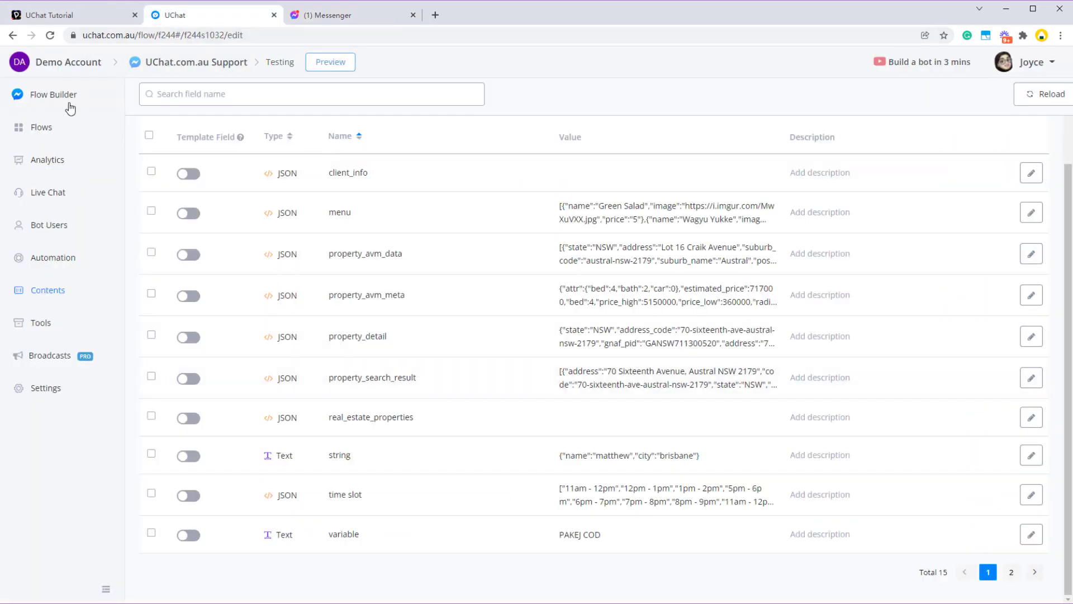
click(67, 103)
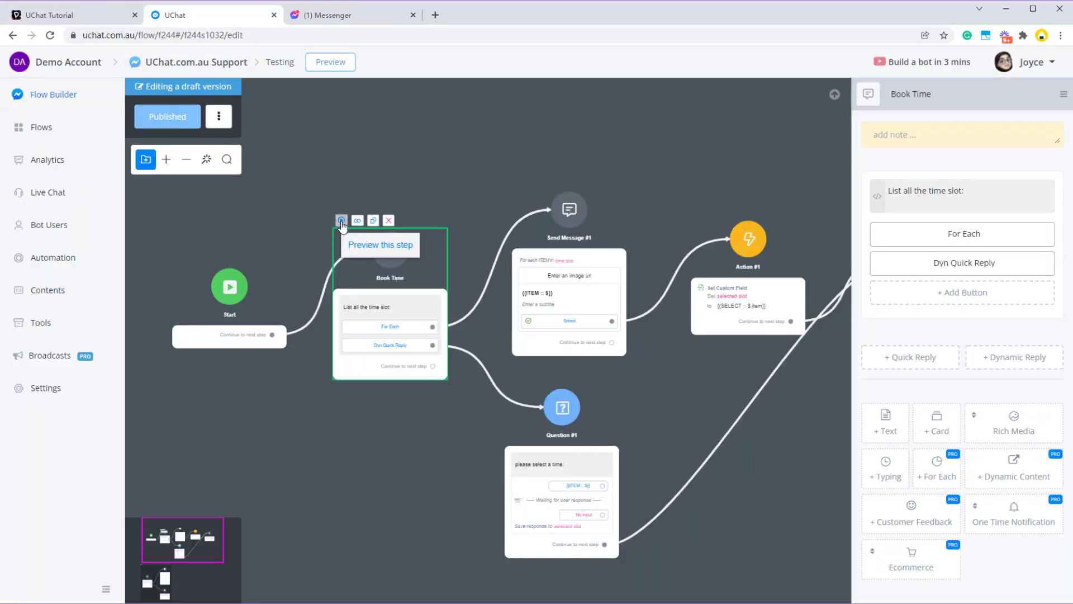
click(342, 221)
click(324, 16)
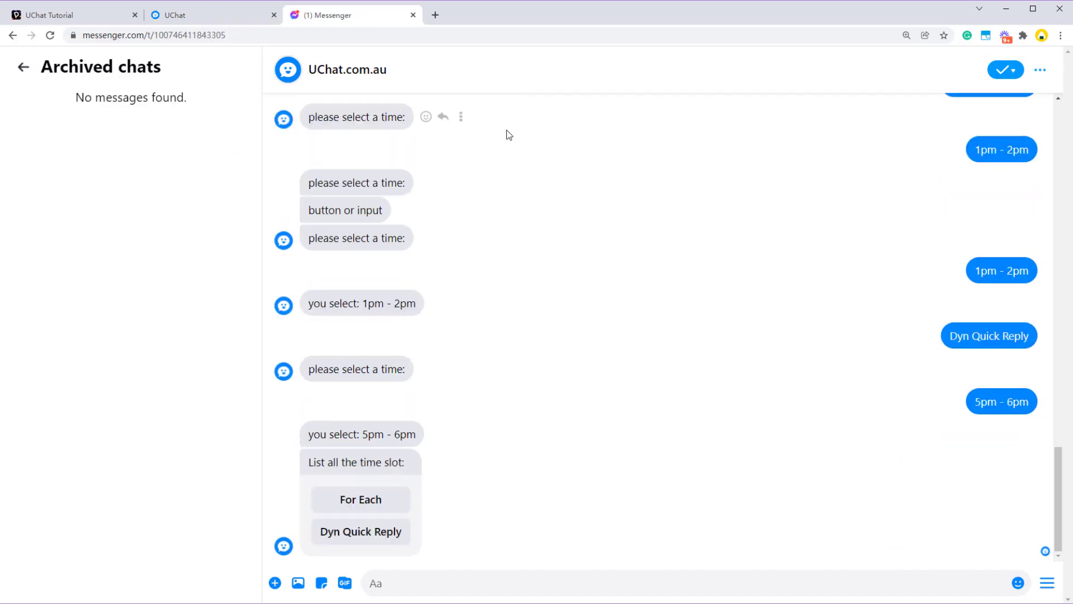
click(365, 505)
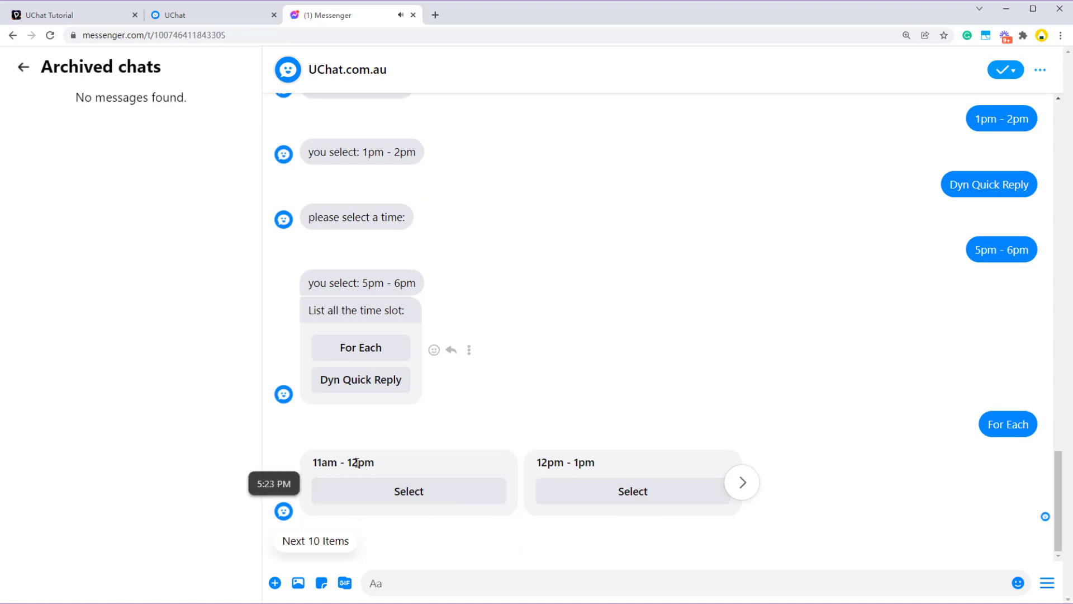
click(740, 483)
click(739, 484)
click(740, 483)
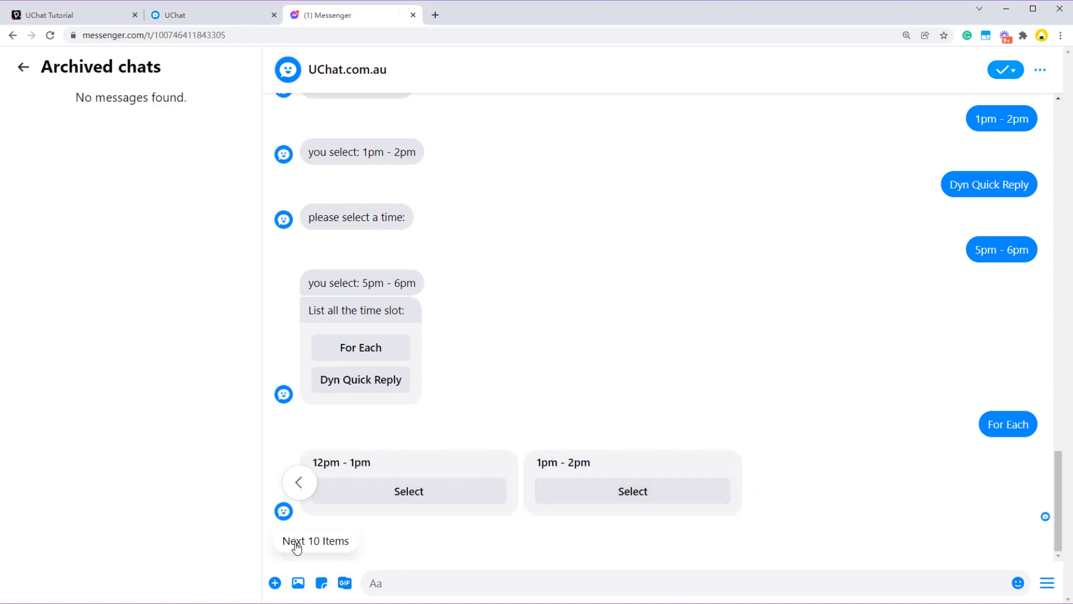
click(323, 543)
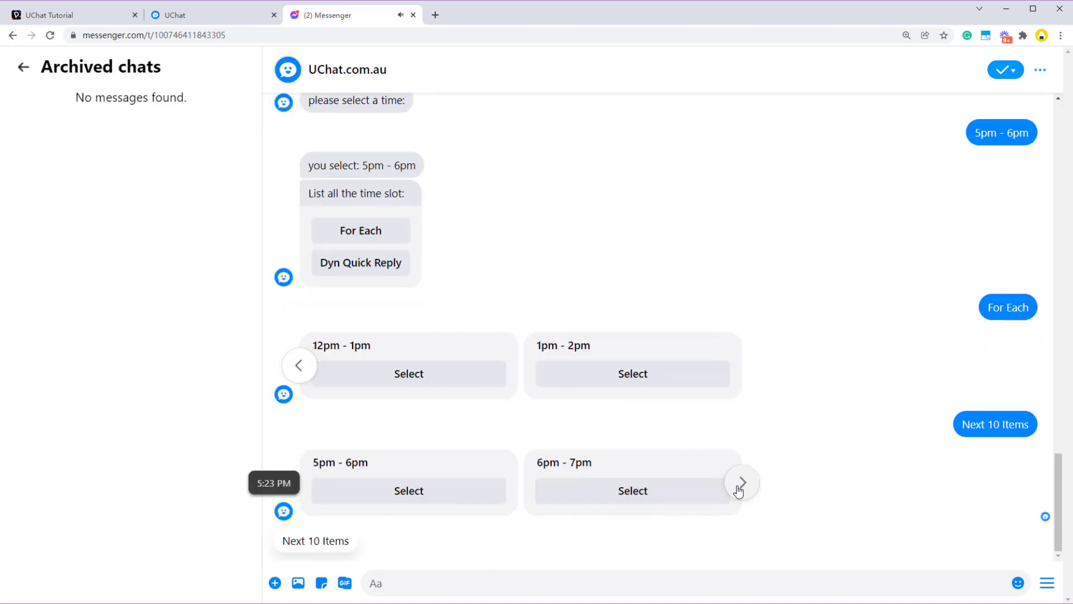
click(741, 483)
click(741, 483)
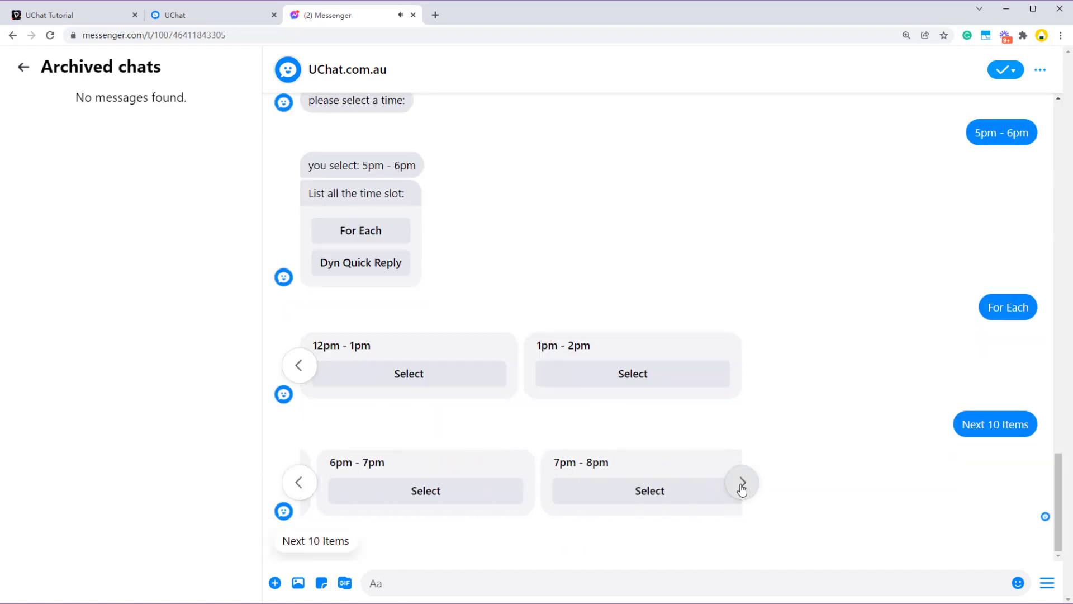
click(314, 543)
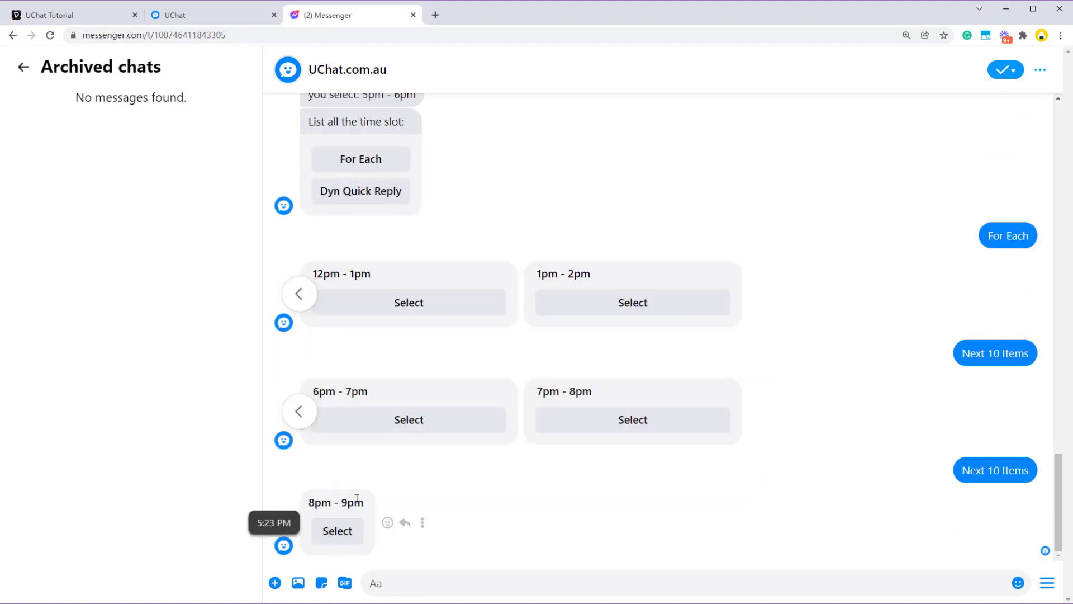
Step: Choose Dyn Quick Reply to get the slots as quick replies, then show the comparison slide
click(354, 193)
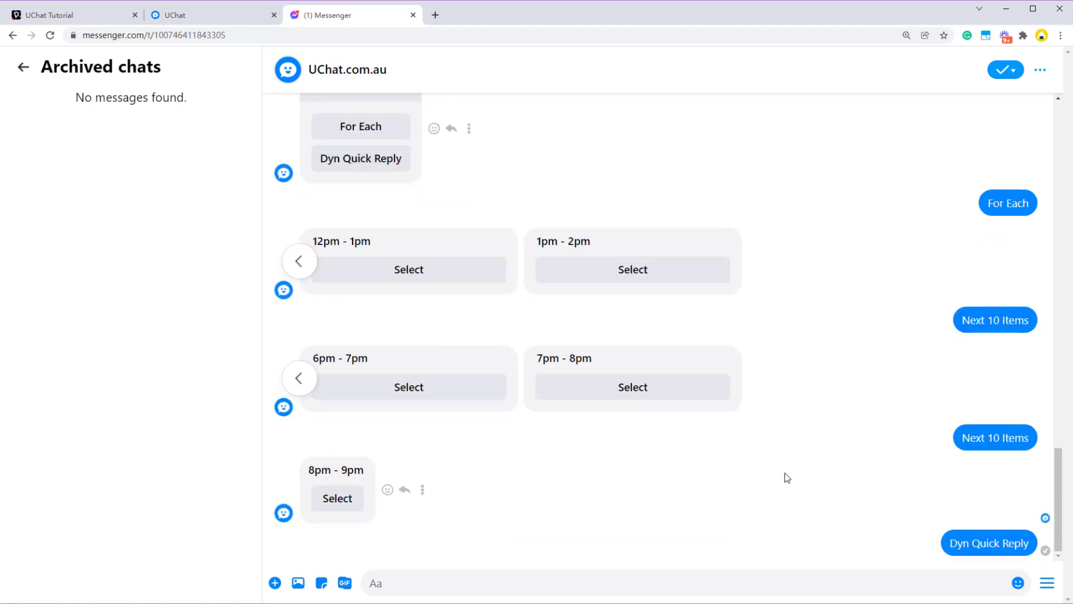
drag(515, 556, 469, 562)
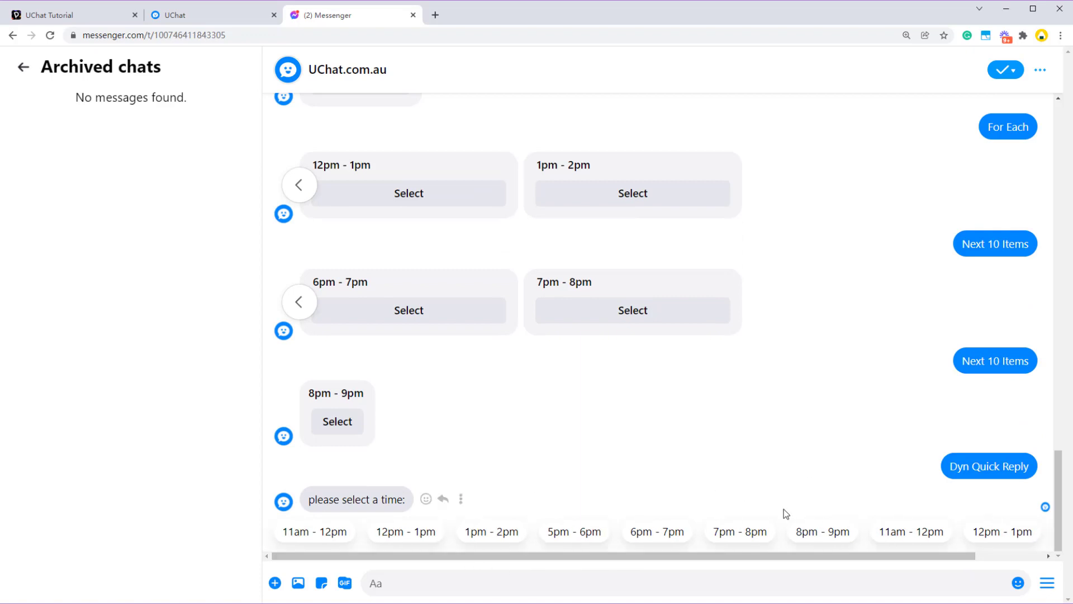
click(80, 5)
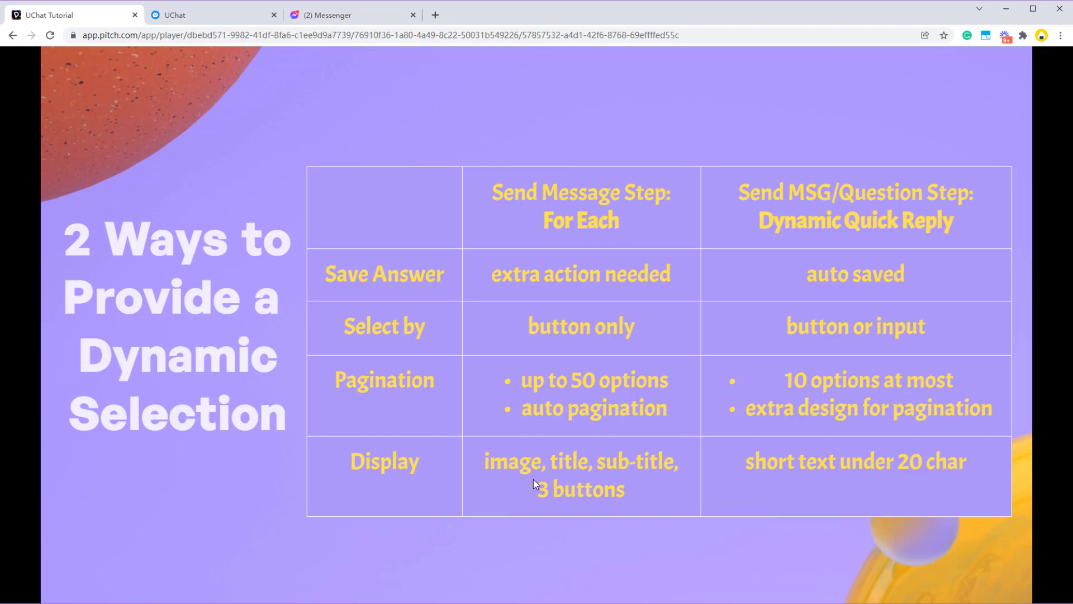
Step: Preview the menu Display step in Messenger and choose For Each to get dish cards
click(196, 19)
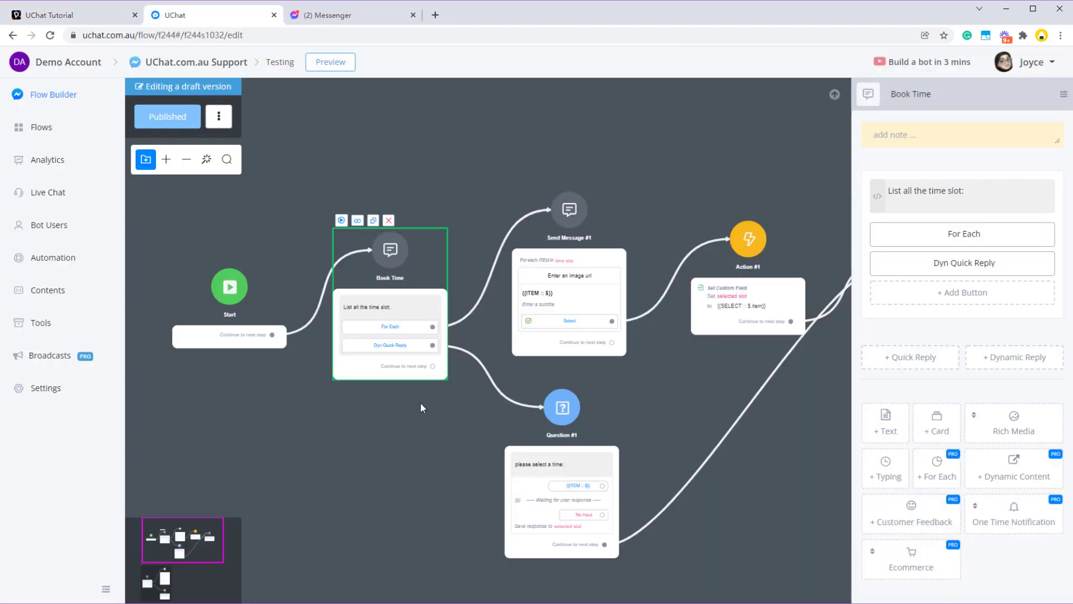
scroll(438, 376, down, 5)
click(355, 349)
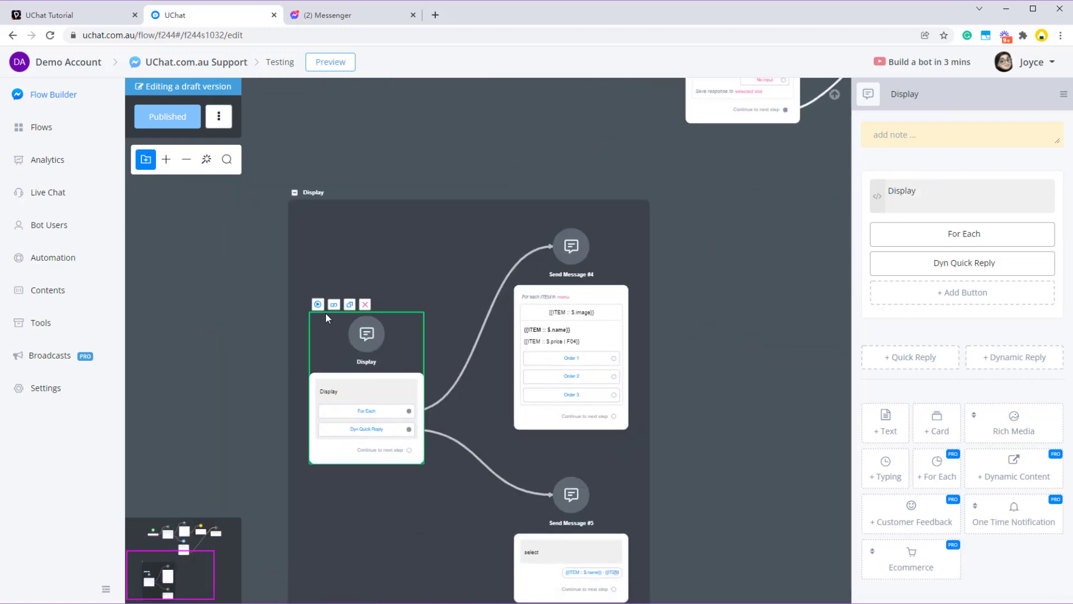
click(318, 304)
click(364, 18)
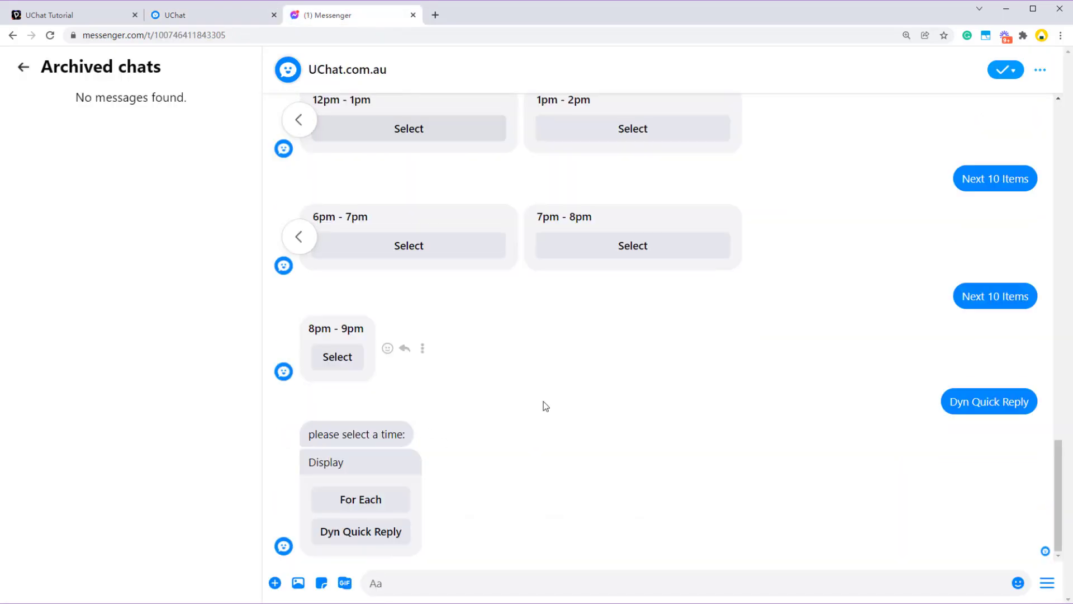
double_click(317, 464)
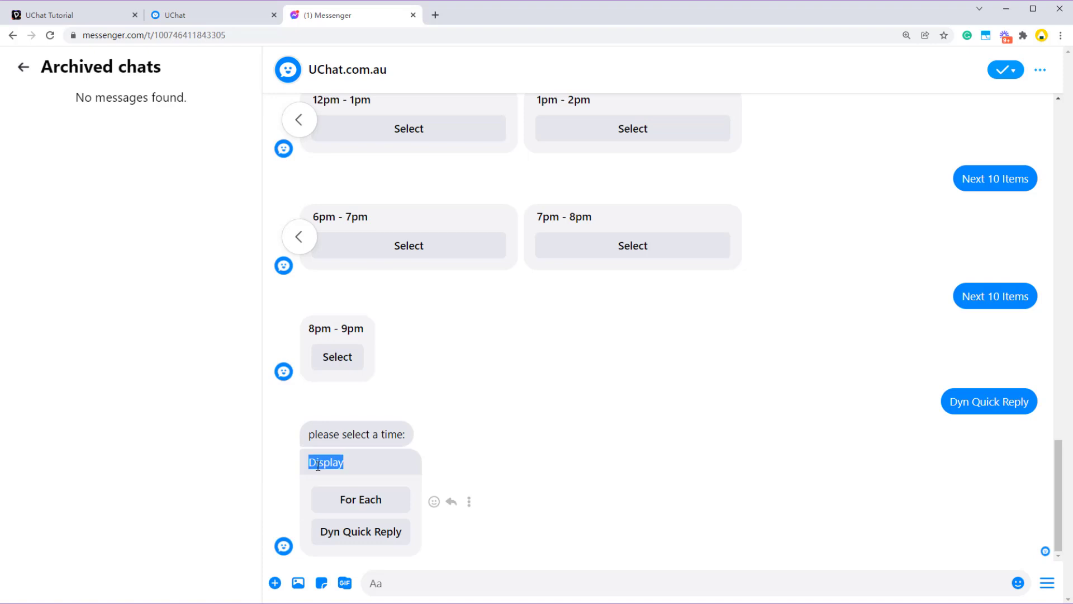
click(357, 500)
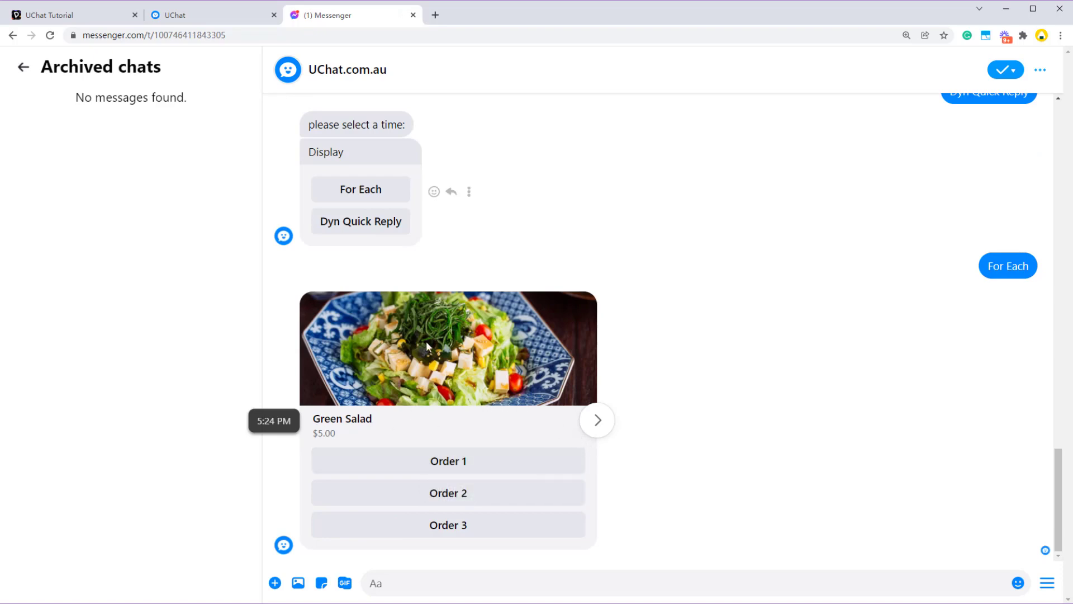
drag(386, 423, 411, 425)
click(408, 421)
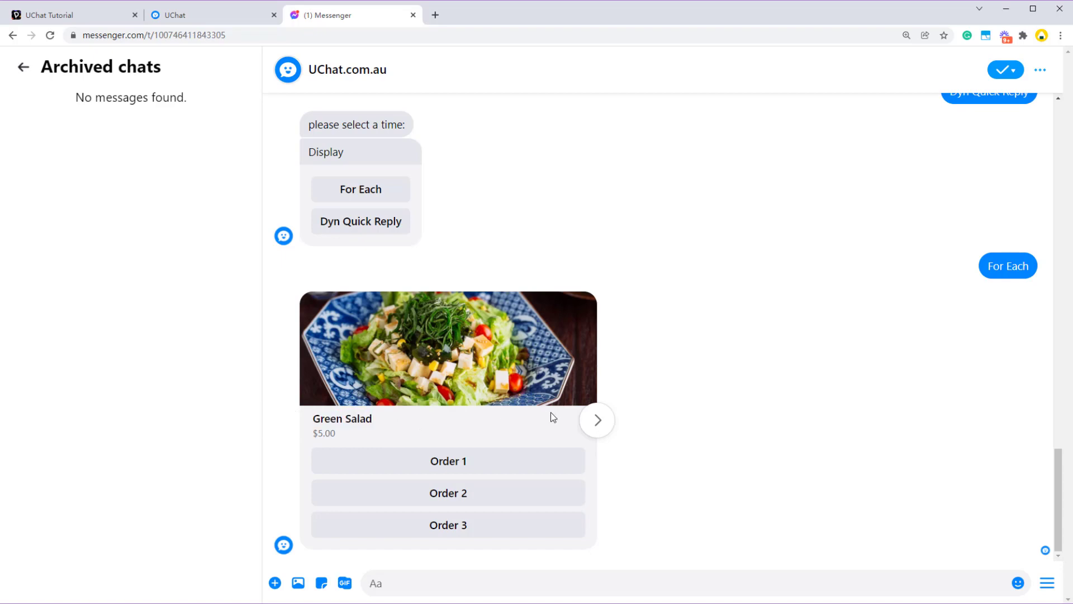
Step: Check Send Message #4's settings, page the dish carousel to Chicken Wings, and choose Dyn Quick Reply
click(181, 16)
click(558, 320)
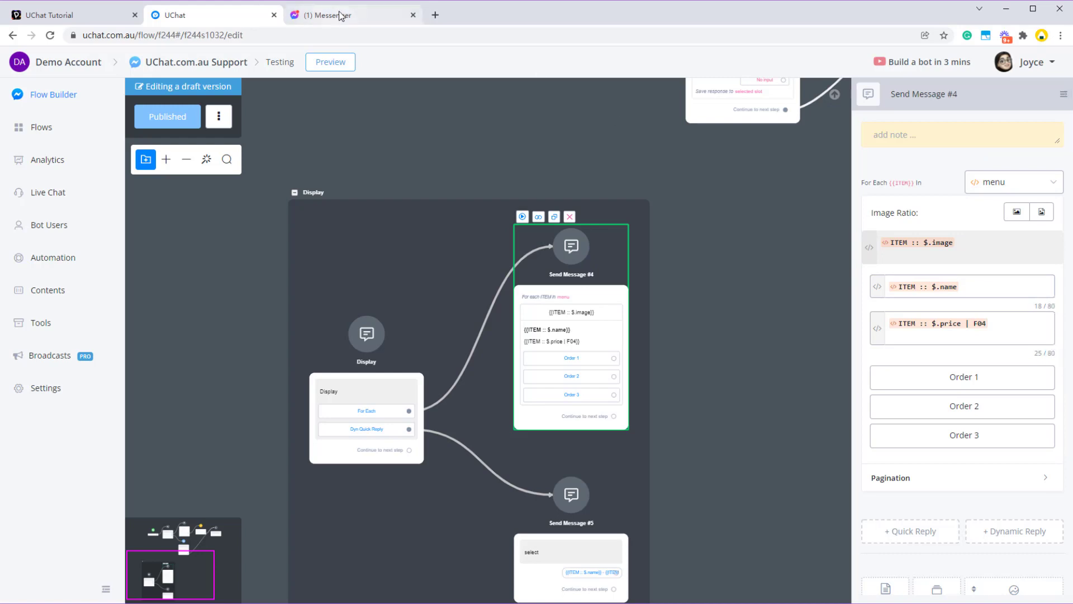
click(342, 15)
drag(316, 419, 467, 419)
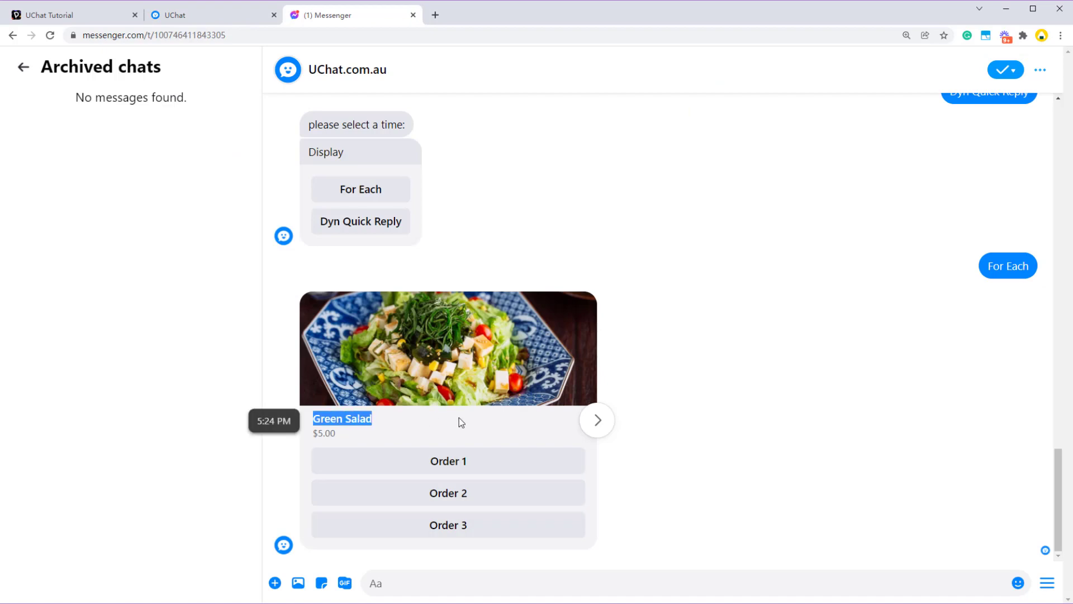
click(505, 419)
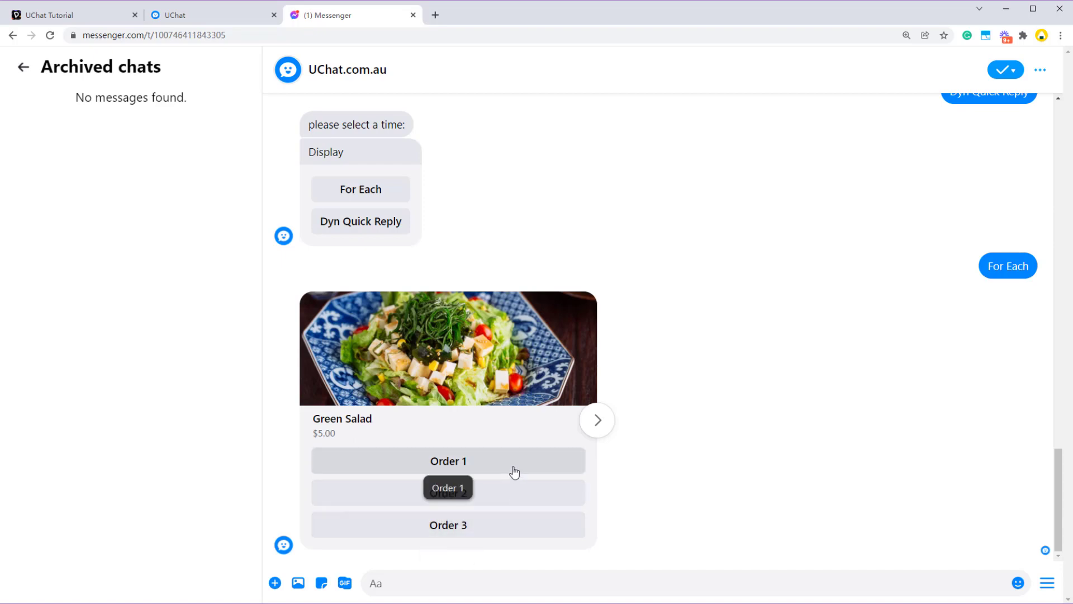
click(597, 420)
click(597, 419)
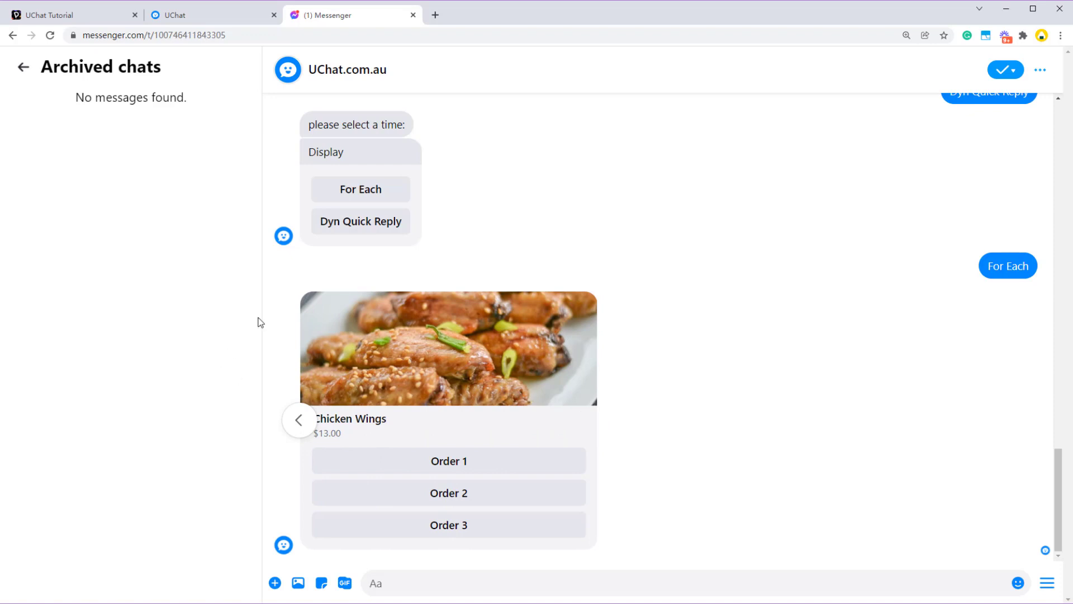
click(333, 221)
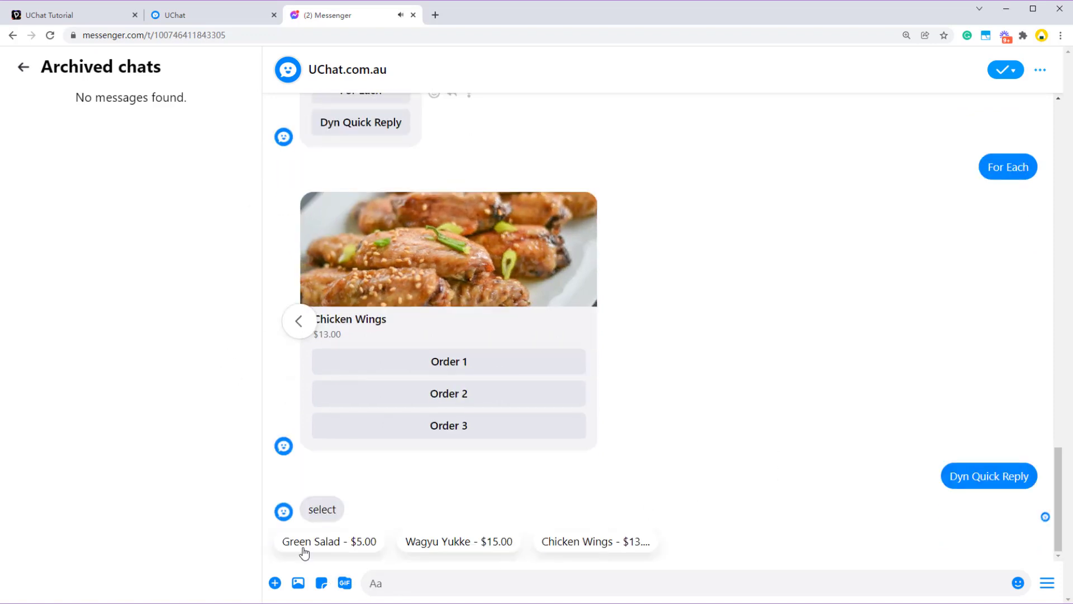
Step: Open Send Message #5's dynamic quick reply to check its 20-character Title limit against Messenger
click(189, 22)
click(545, 464)
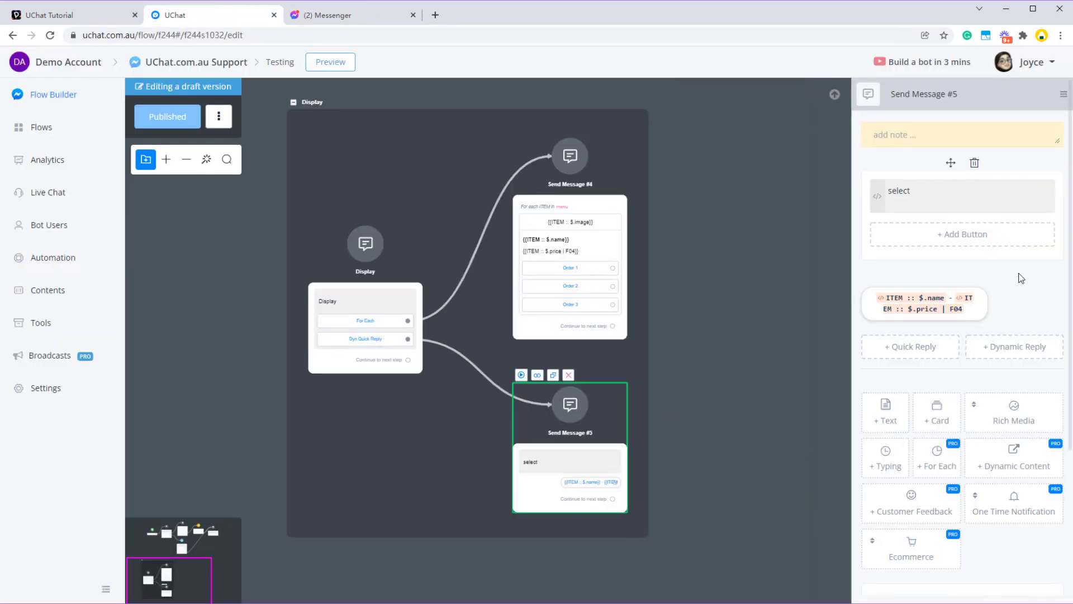
click(955, 317)
drag(678, 259, 672, 256)
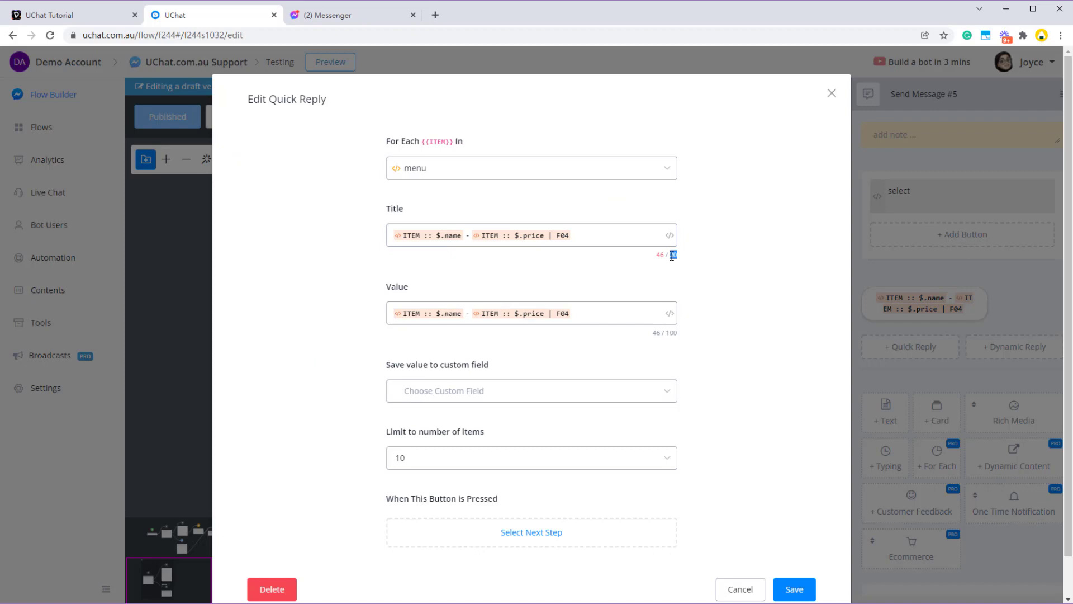
click(287, 9)
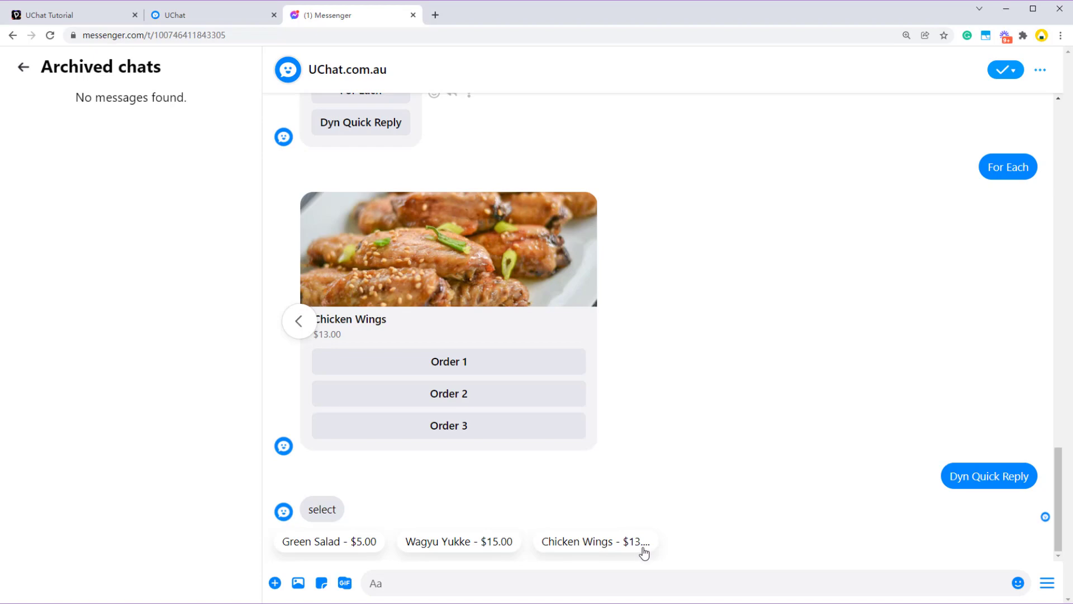
key(ctrl+1)
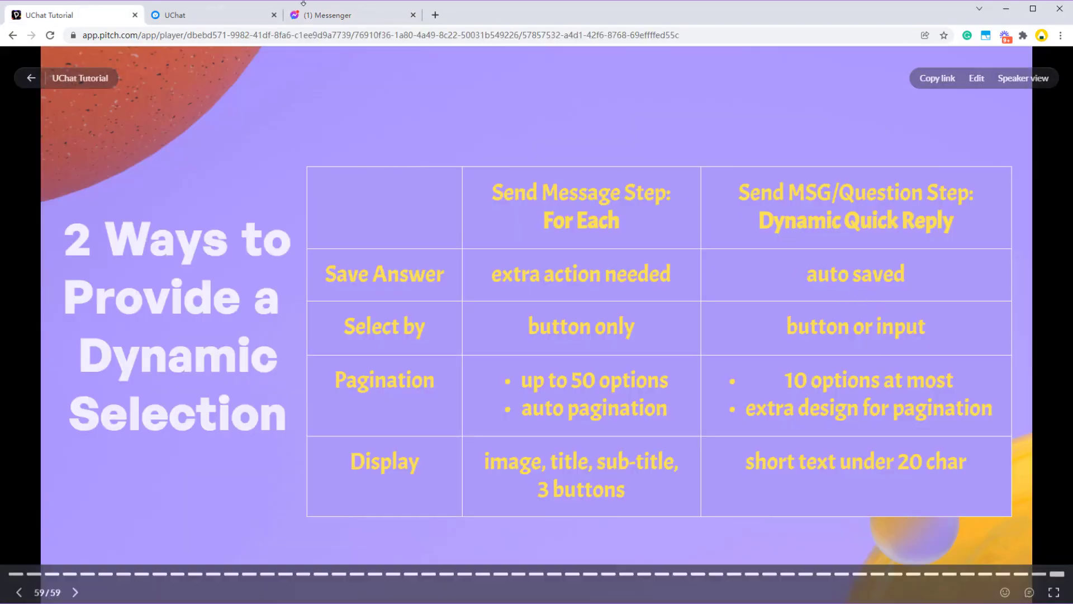
Step: Add a second, empty Choice block to Question #1 in the UChat flow builder
click(227, 17)
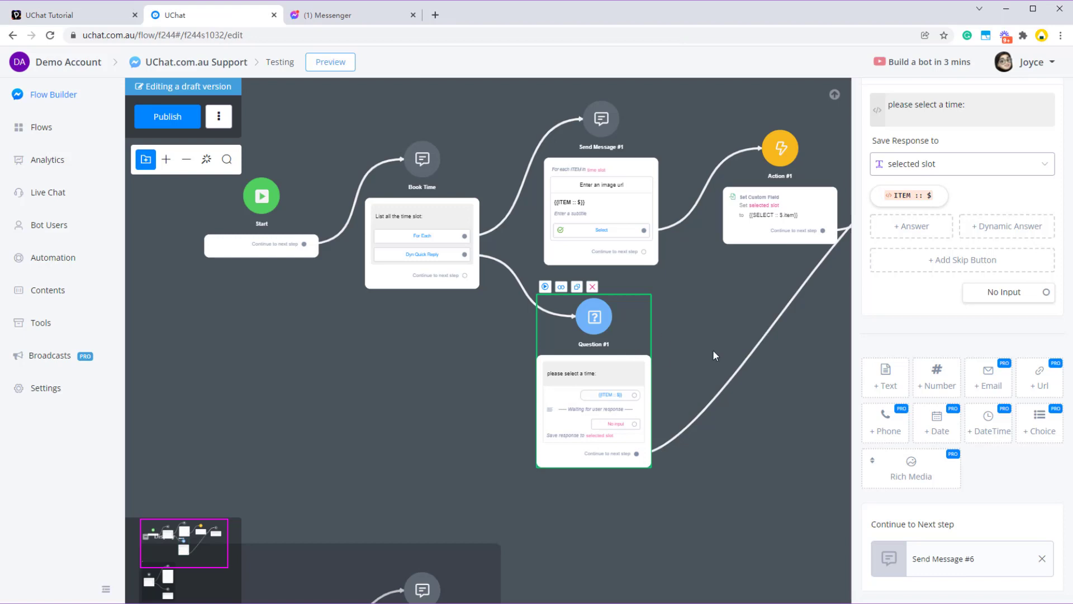
scroll(949, 355, up, 2)
scroll(1000, 385, down, 2)
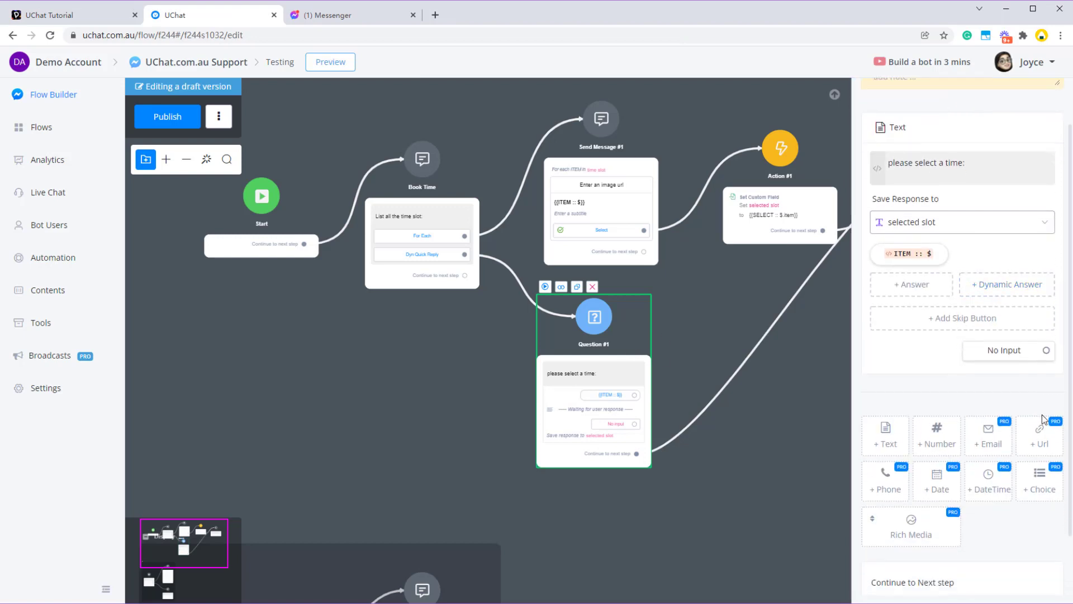
scroll(1042, 445, down, 2)
click(1043, 445)
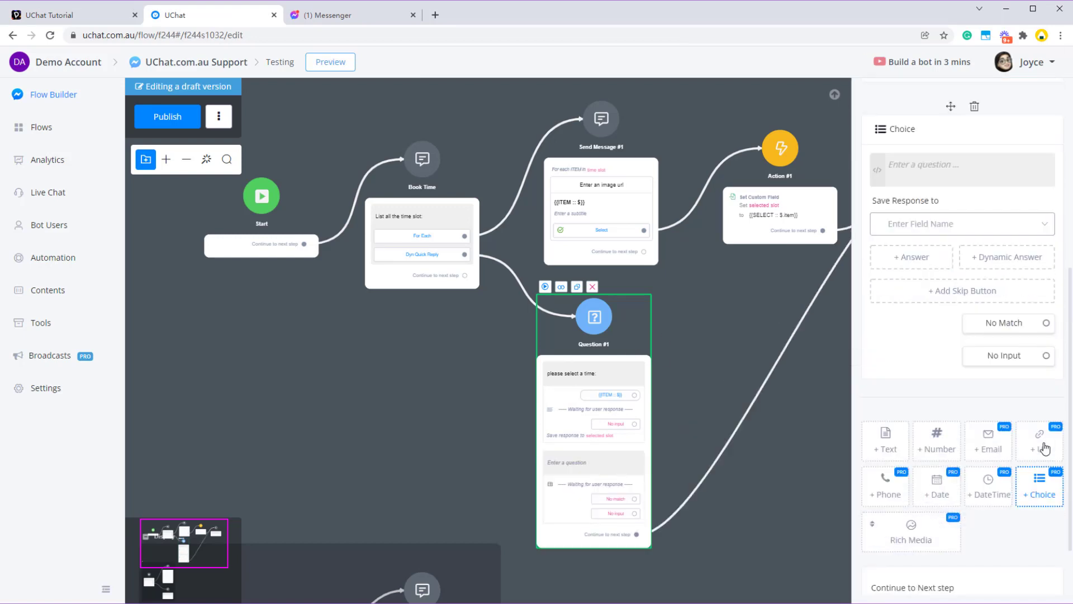
Step: Open the new Choice's No Match retry-message settings
click(917, 262)
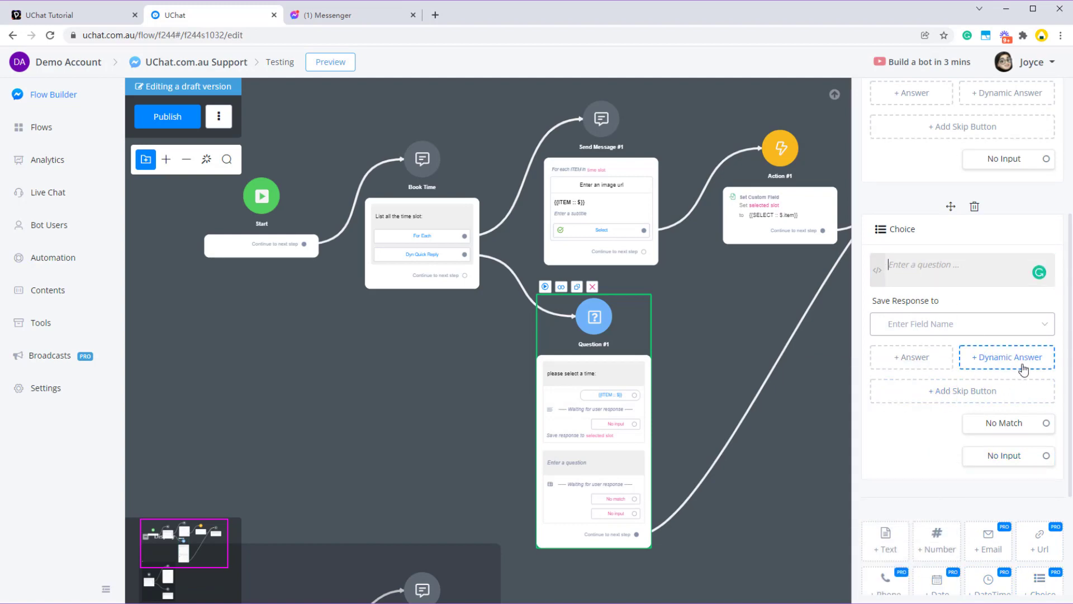
click(1009, 436)
click(873, 407)
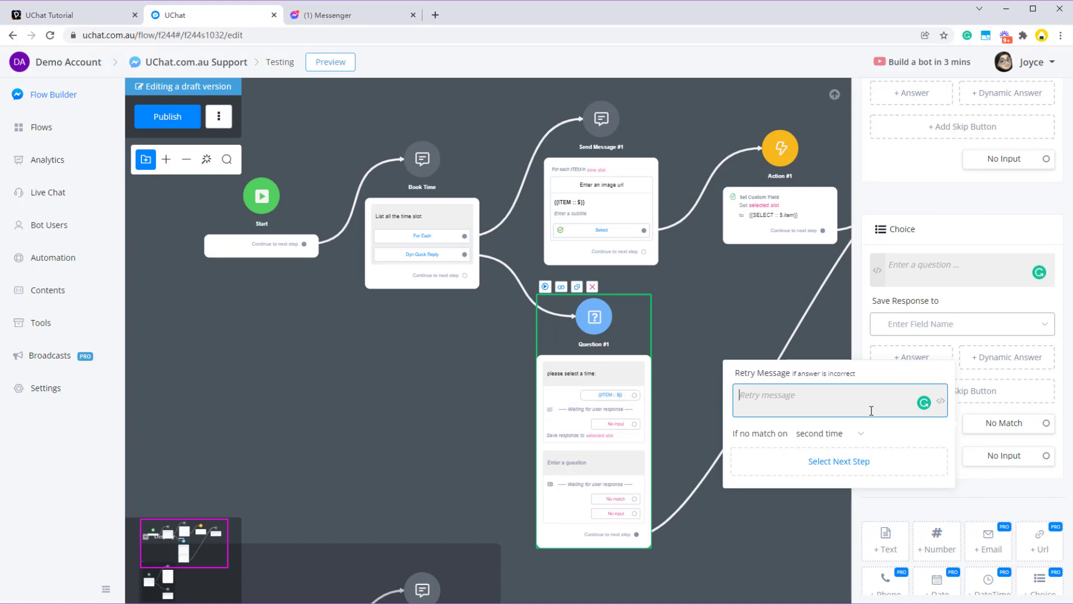
Step: Select the Send Message #1 step, then scroll back through the earlier Messenger test chat
click(599, 187)
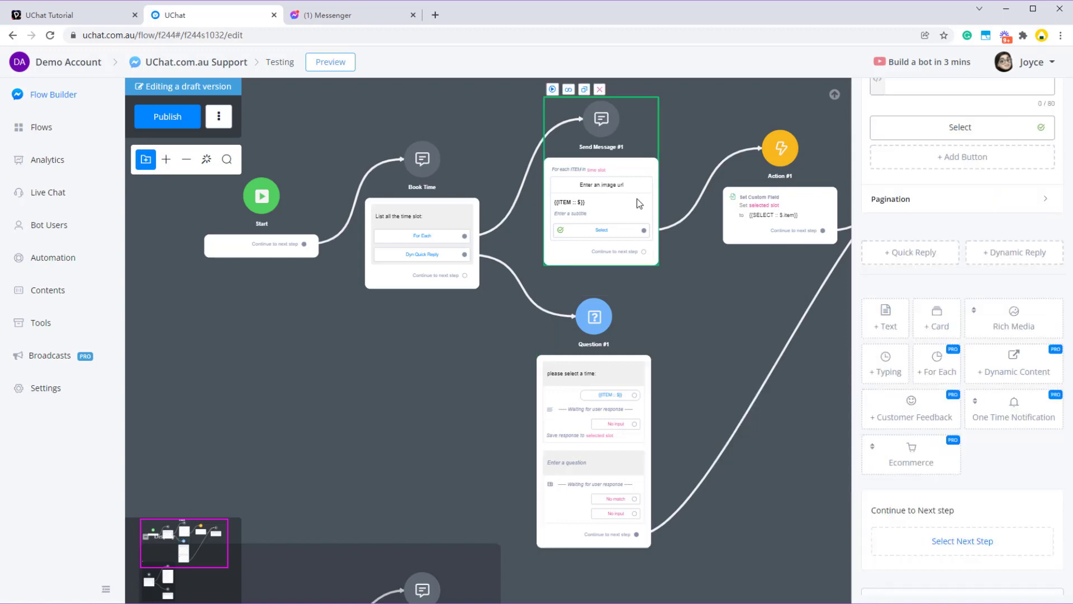
scroll(972, 306, up, 3)
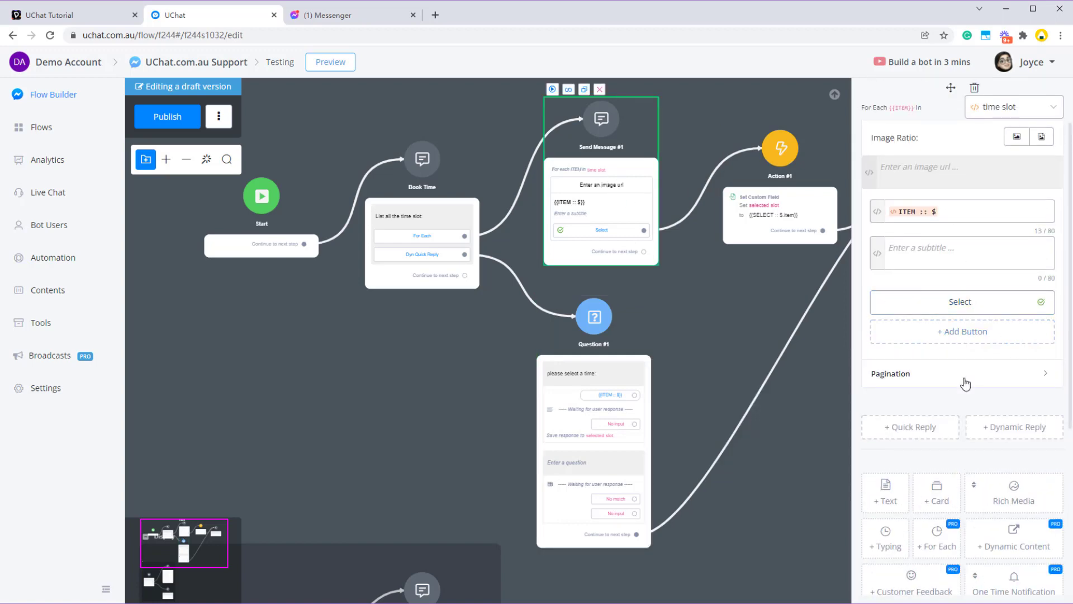
click(344, 16)
scroll(615, 320, up, 15)
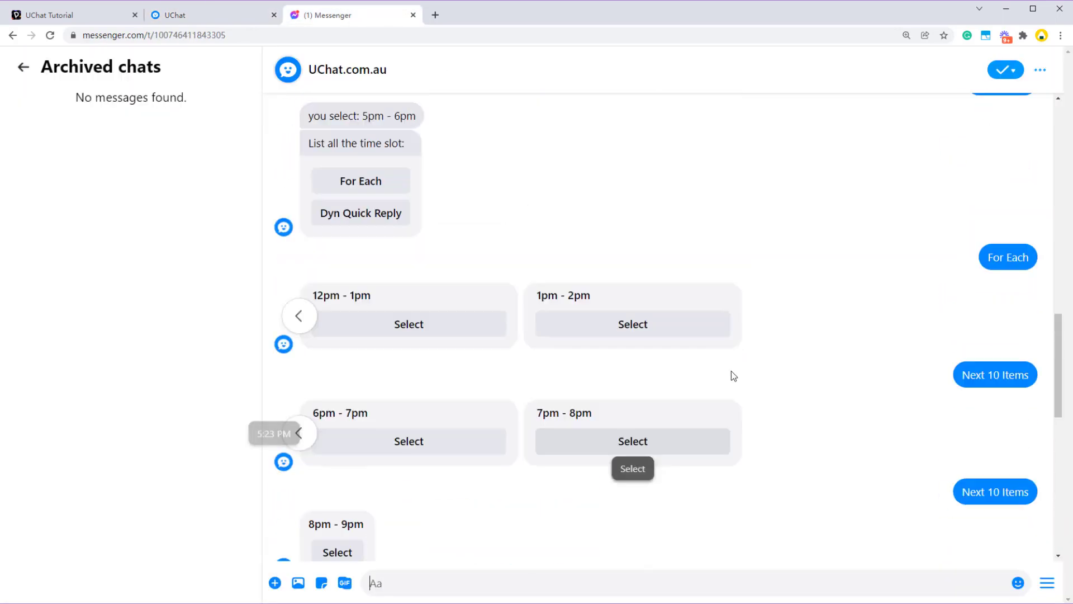
Step: Clear the marked inbox notice text and return to the For Each vs Dynamic Quick Reply slide
drag(306, 325, 457, 444)
click(457, 445)
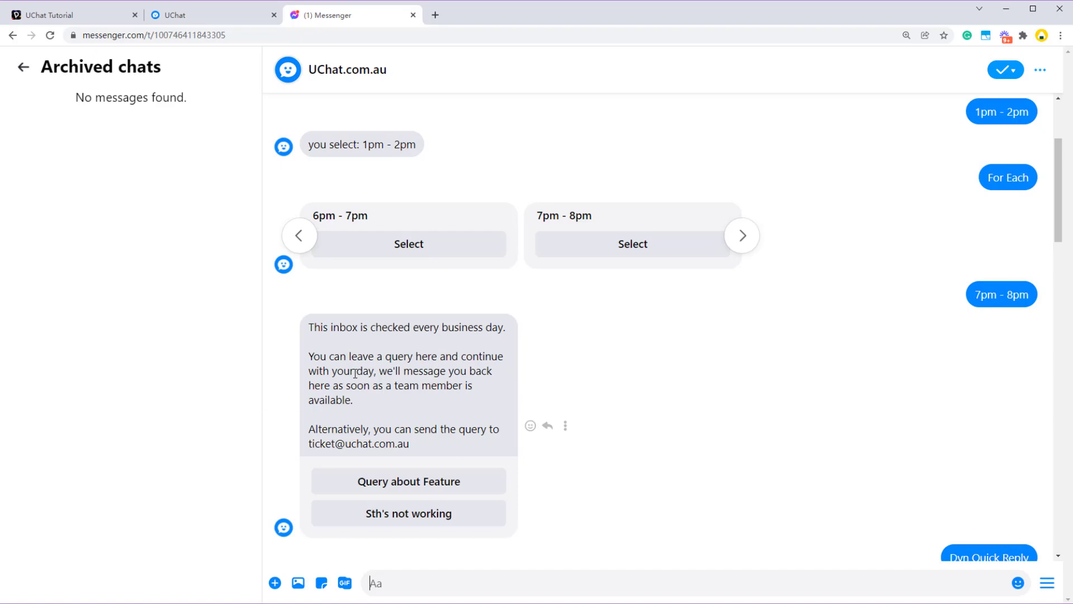
scroll(411, 398, down, 10)
click(65, 21)
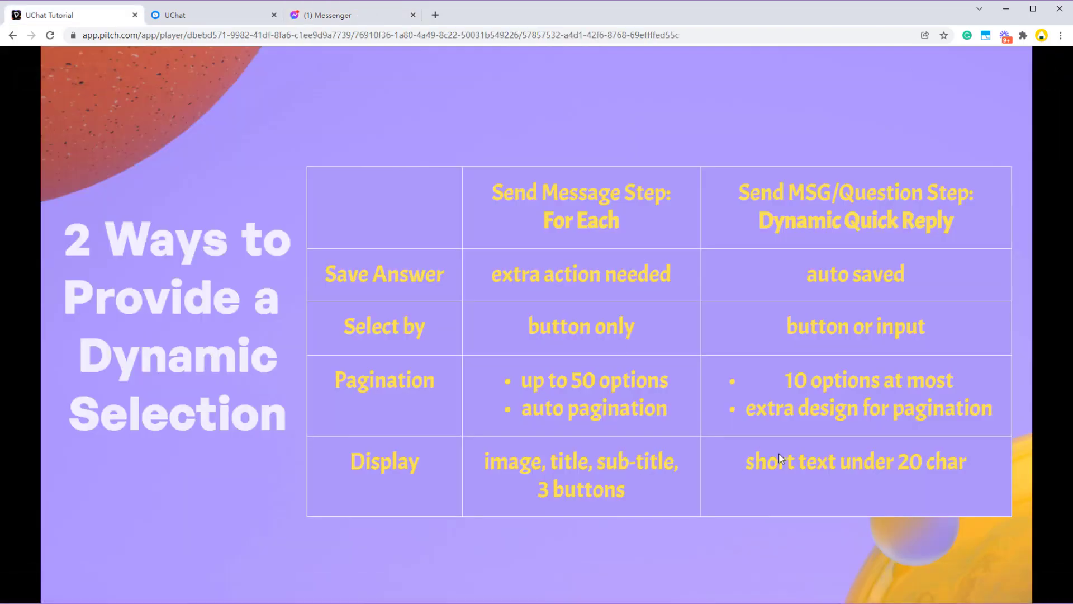